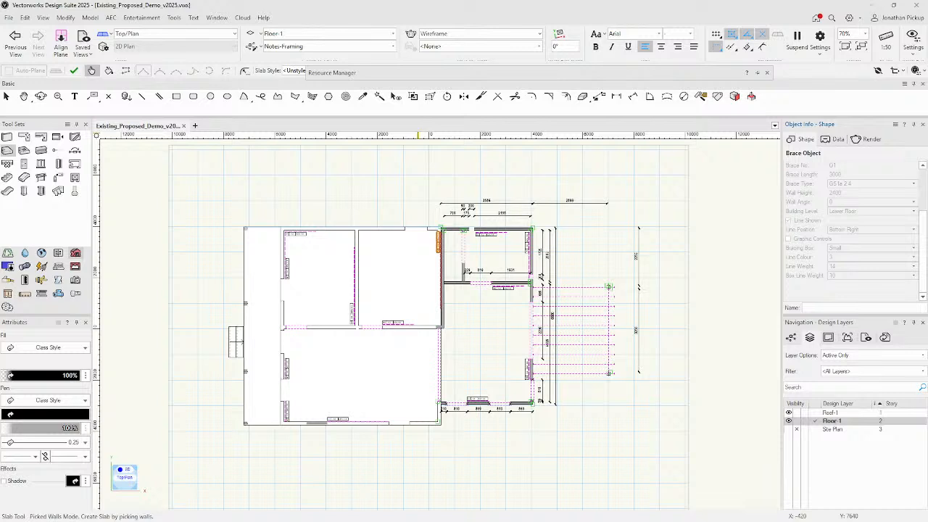
# Clear the selection, expand the Resource Manager, and start a New Resource.
pyautogui.click(362, 201)
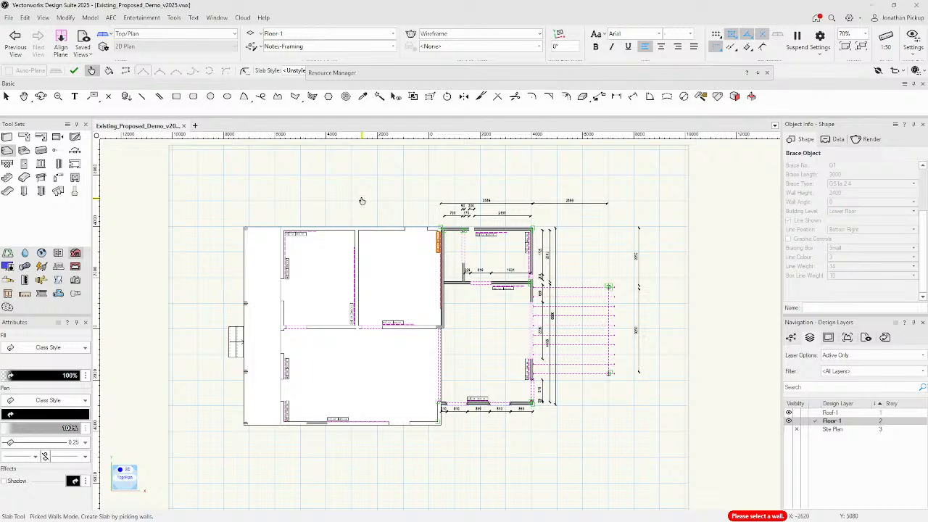
pyautogui.press('Escape')
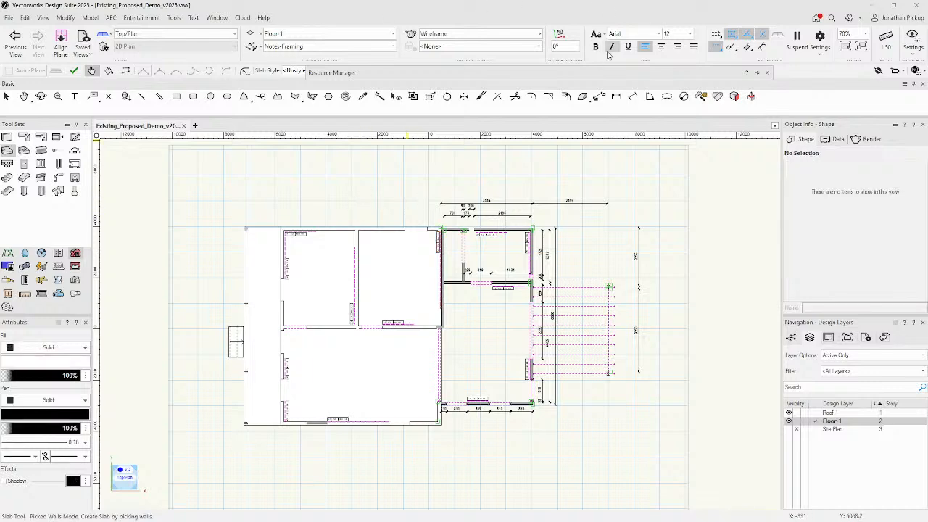
pyautogui.click(403, 71)
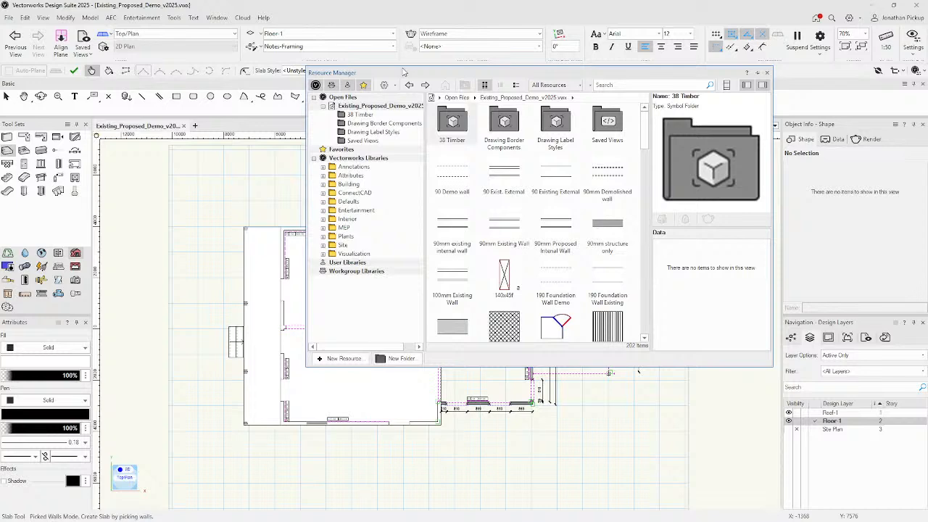
pyautogui.click(411, 72)
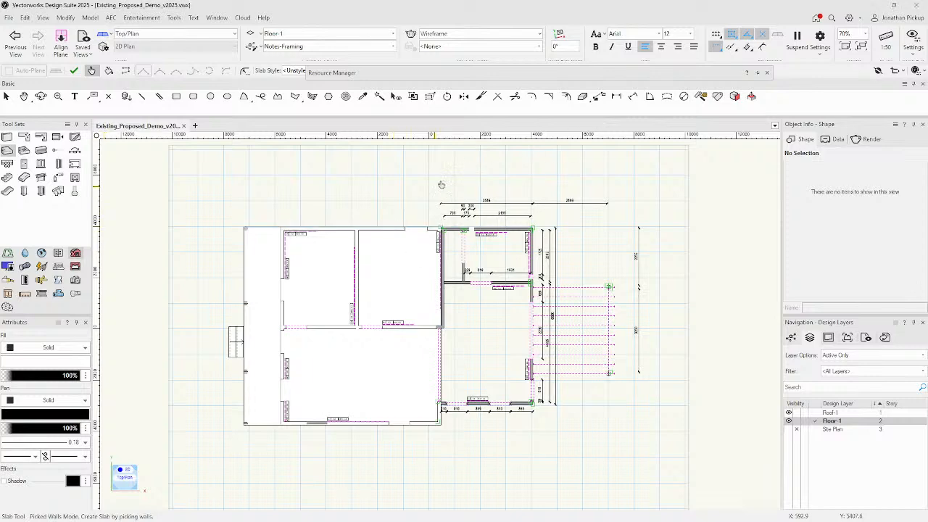
pyautogui.click(485, 73)
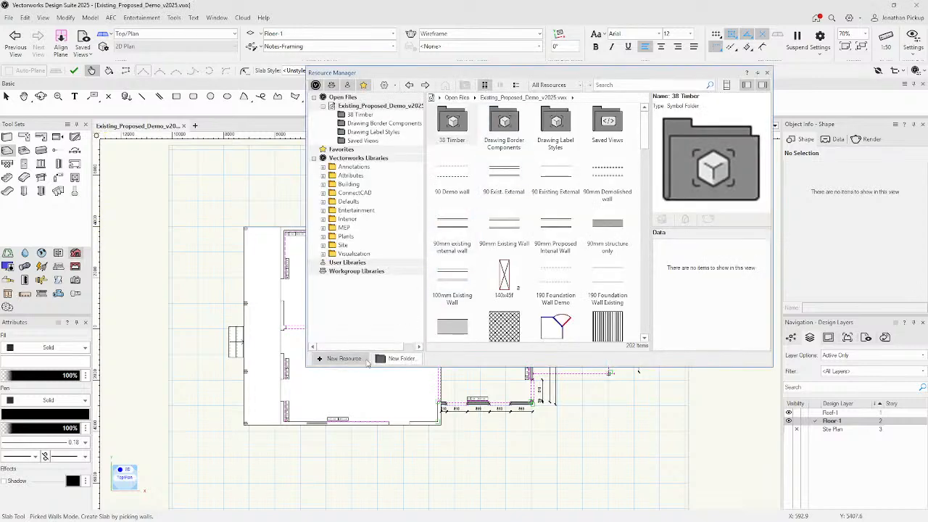
pyautogui.click(342, 358)
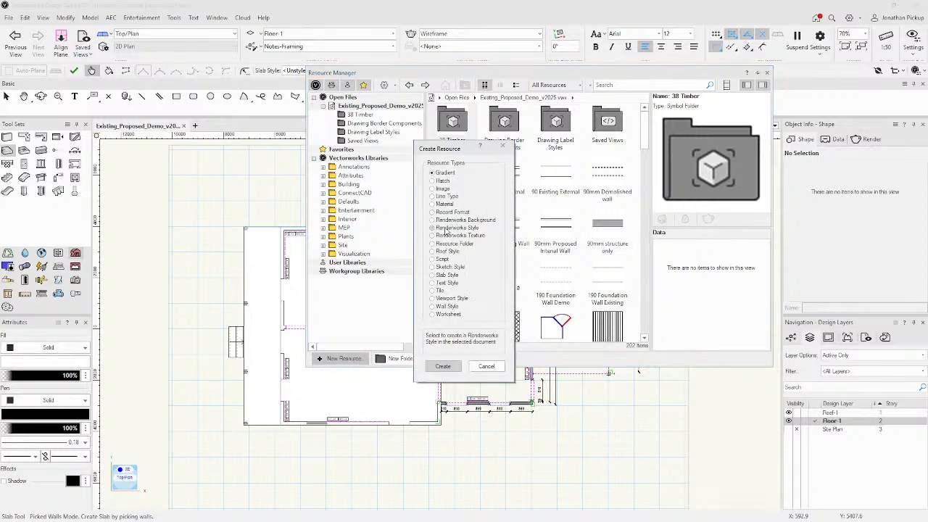
# Create a record format named 'Wall Style Record Format' and begin adding a field.
pyautogui.click(445, 211)
pyautogui.click(443, 366)
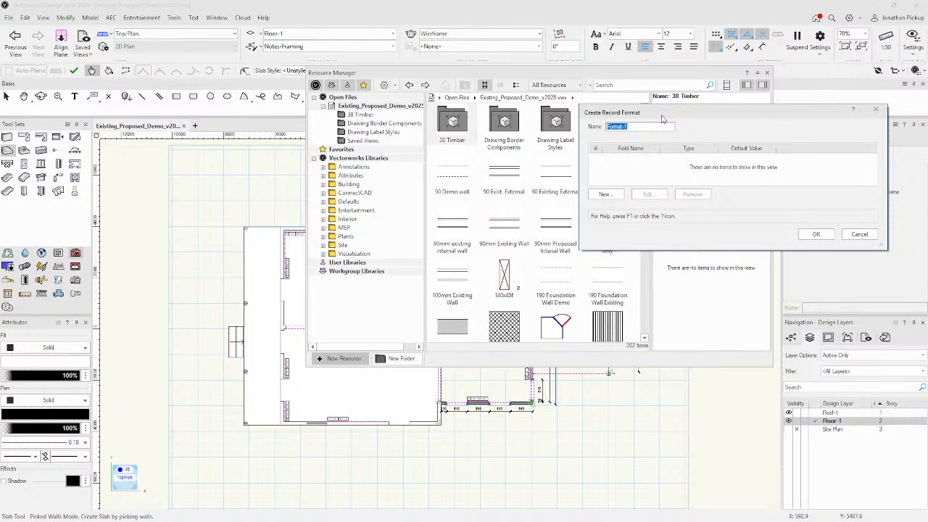
pyautogui.write('Wall TS')
pyautogui.press('BackSpace')
pyautogui.press('BackSpace')
pyautogui.press('BackSpace')
pyautogui.write('Style F')
pyautogui.write('ecord')
pyautogui.press('BackSpace')
pyautogui.press('BackSpace')
pyautogui.write('rd Forma')
pyautogui.click(605, 194)
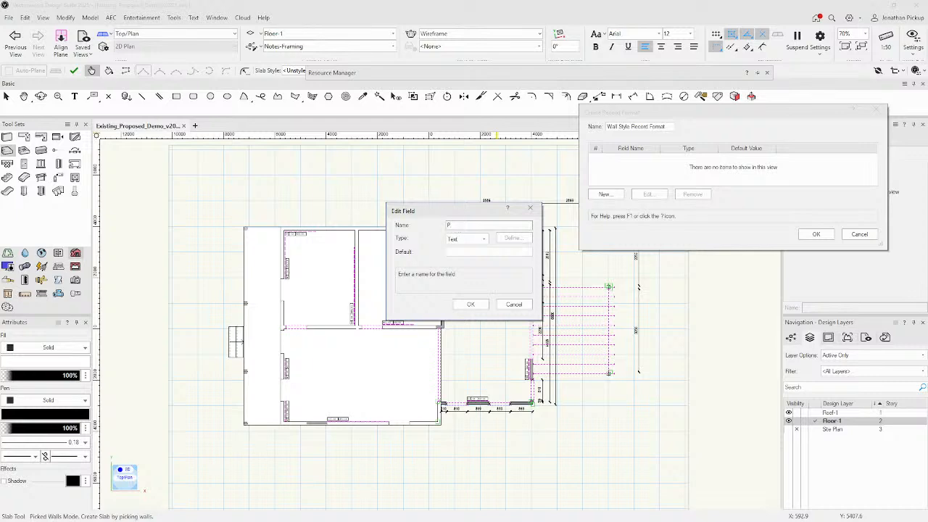
# Add a Phase pop-up field with choices Existing, Proposed, Demolished, Existing Relocated.
pyautogui.write('hase')
pyautogui.click(467, 239)
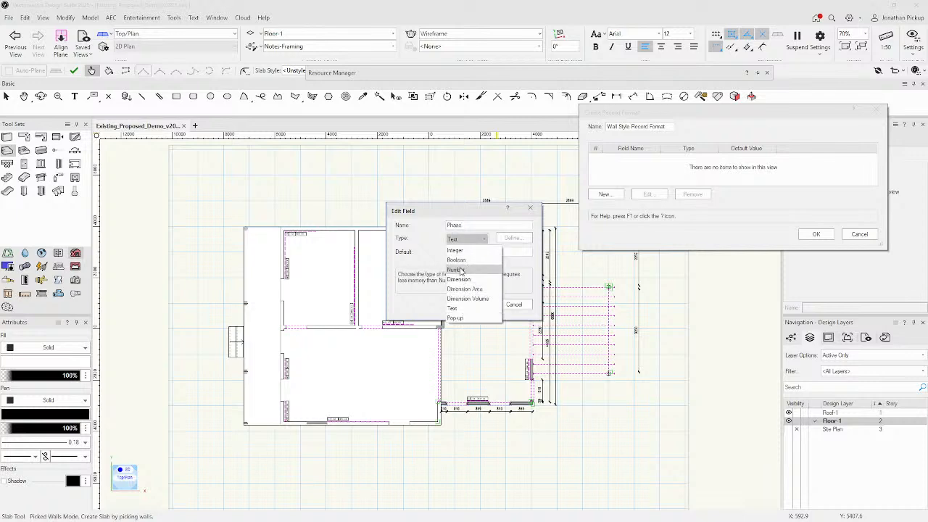
pyautogui.click(456, 319)
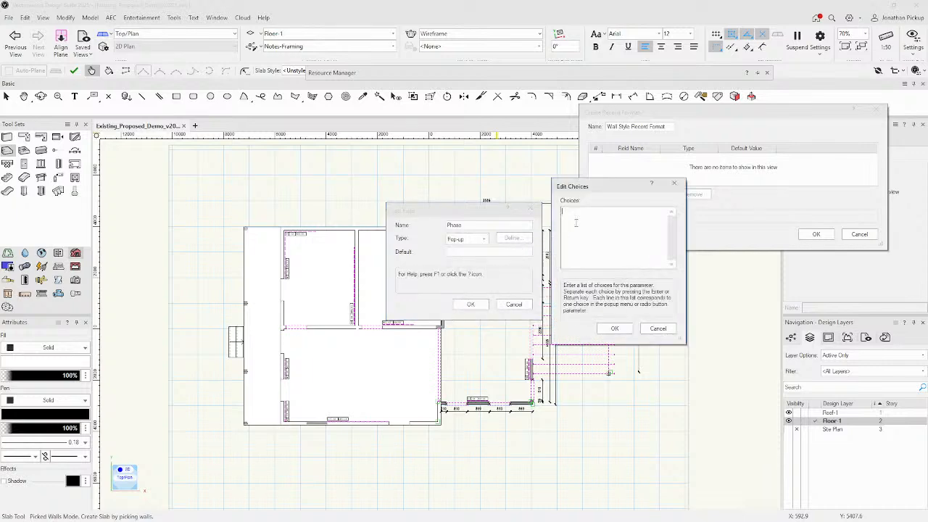
pyautogui.write('Ex')
pyautogui.write('isting')
pyautogui.write('Propose')
pyautogui.write('d')
pyautogui.write('Dem')
pyautogui.write('olished')
pyautogui.write('Ext')
pyautogui.write('sting')
pyautogui.write(' /elocated')
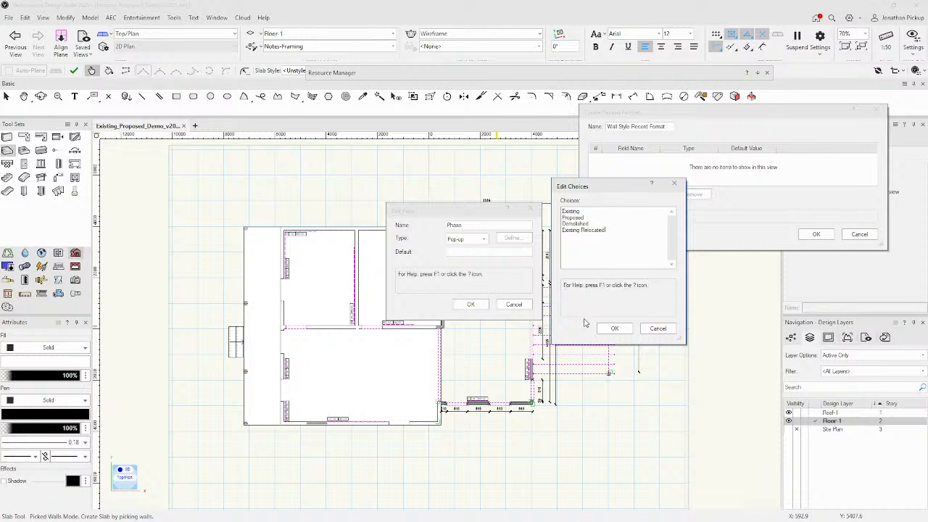
pyautogui.click(614, 328)
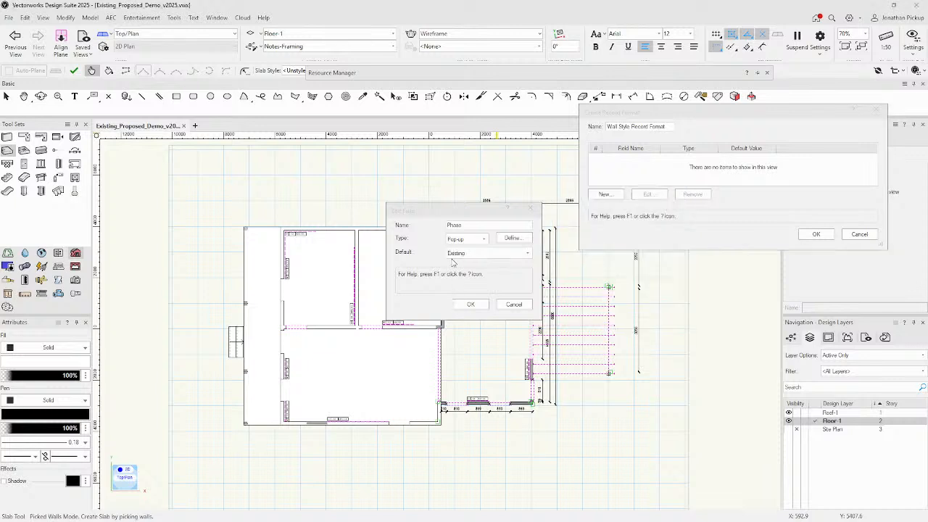
pyautogui.click(469, 307)
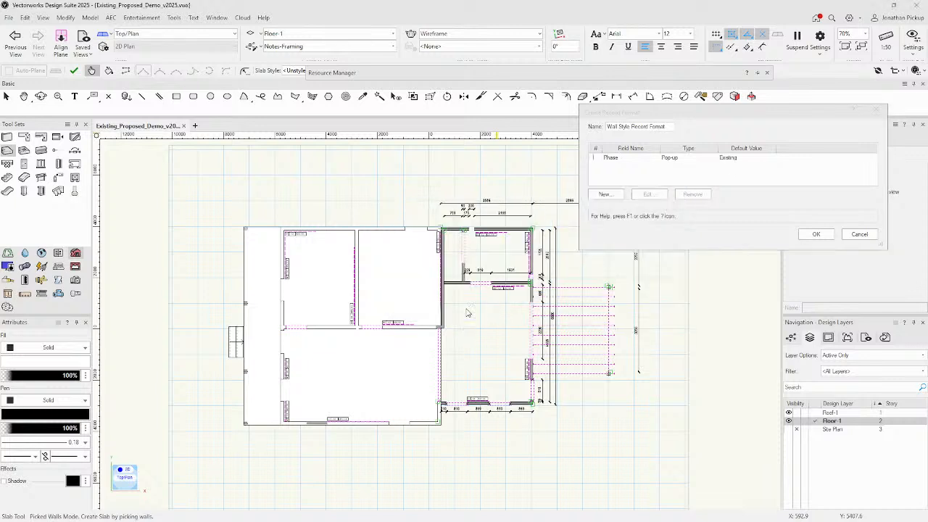
# Add a new field named Insulation and set its type to Pop-up.
pyautogui.click(606, 195)
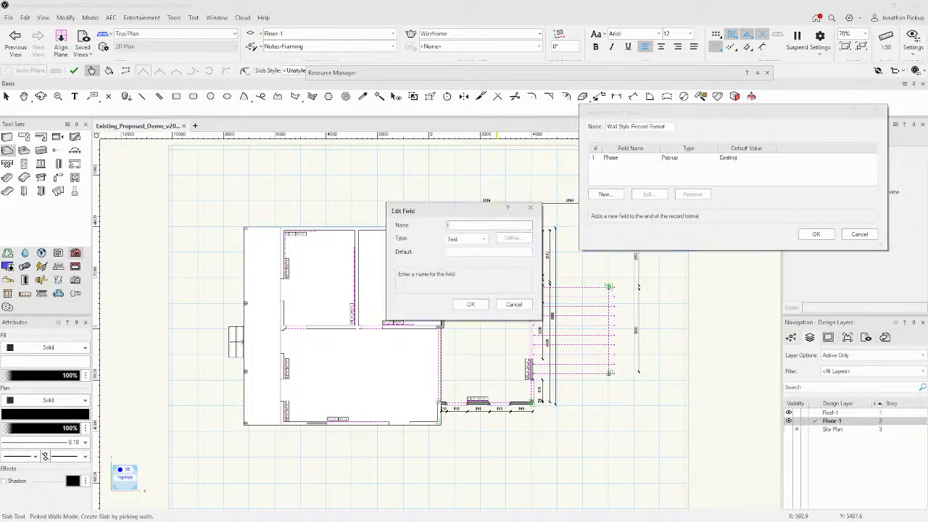
pyautogui.write('Insulation')
pyautogui.press('Tab')
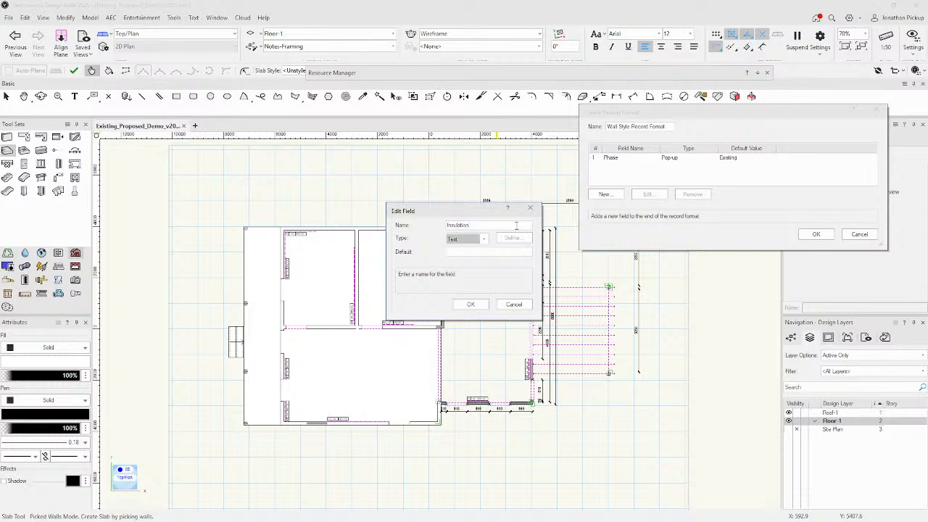
pyautogui.click(468, 239)
pyautogui.click(462, 320)
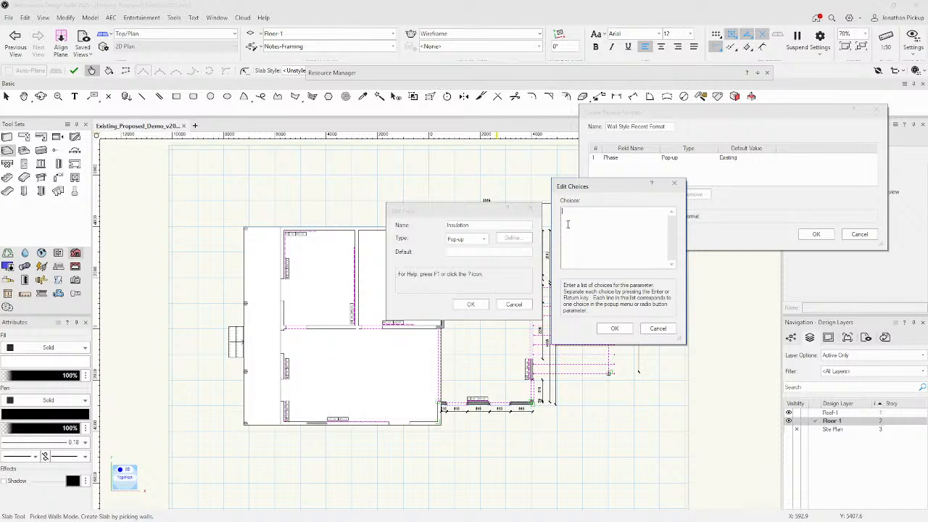
# Enter the choices No Insulation, Sound insulation, Thermal Insulation and save the field.
pyautogui.write('No')
pyautogui.write(' Insulation ')
pyautogui.write('So')
pyautogui.press('BackSpace')
pyautogui.write('und insulation')
pyautogui.press('Return')
pyautogui.write('Thermal Insulation')
pyautogui.press('Return')
pyautogui.press('BackSpace')
pyautogui.write('n')
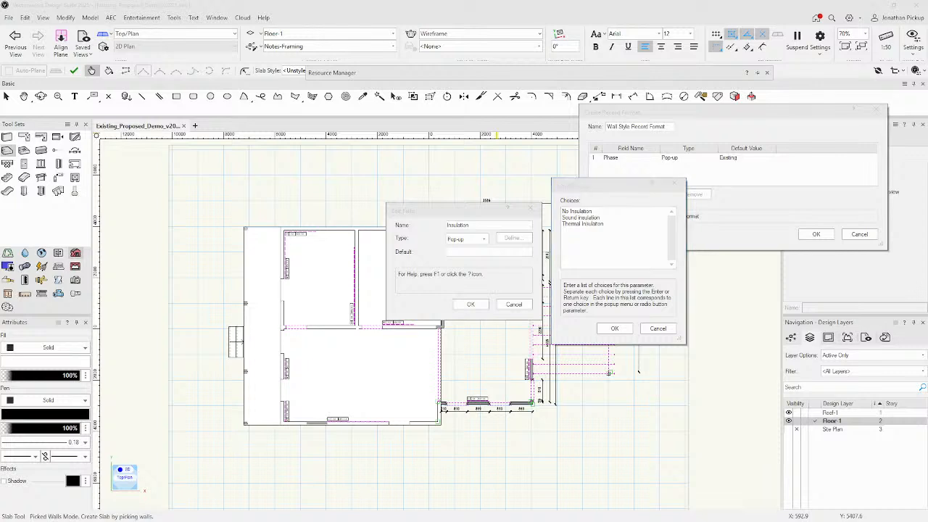
pyautogui.click(616, 328)
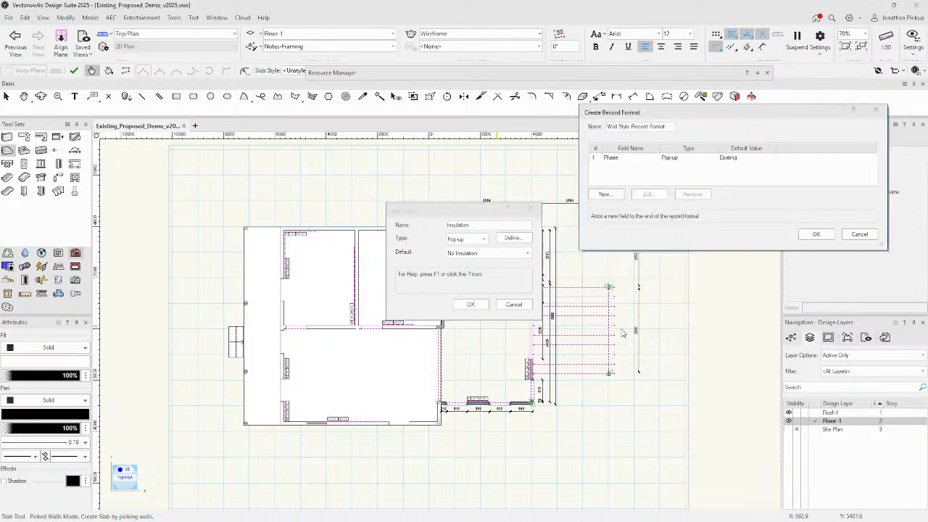
pyautogui.click(472, 305)
# Finish the record format and select the six existing external walls.
pyautogui.click(814, 235)
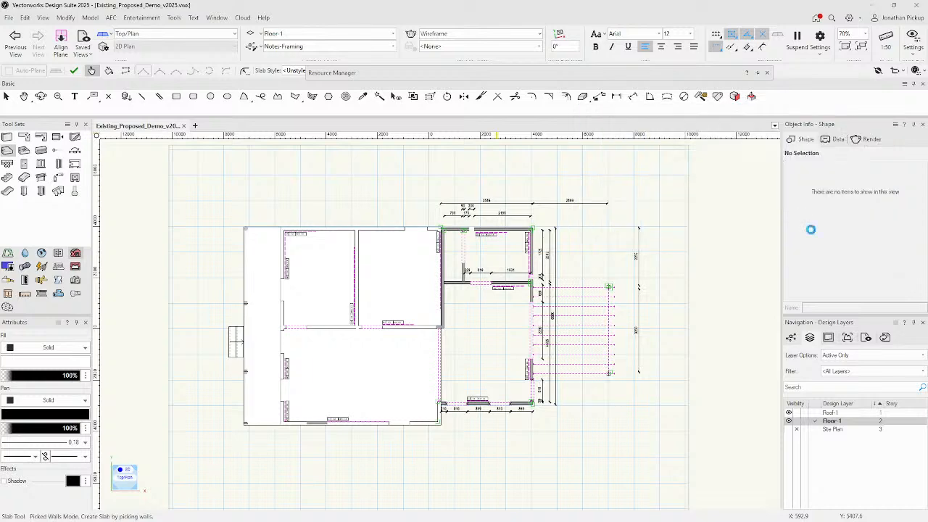
pyautogui.click(340, 231)
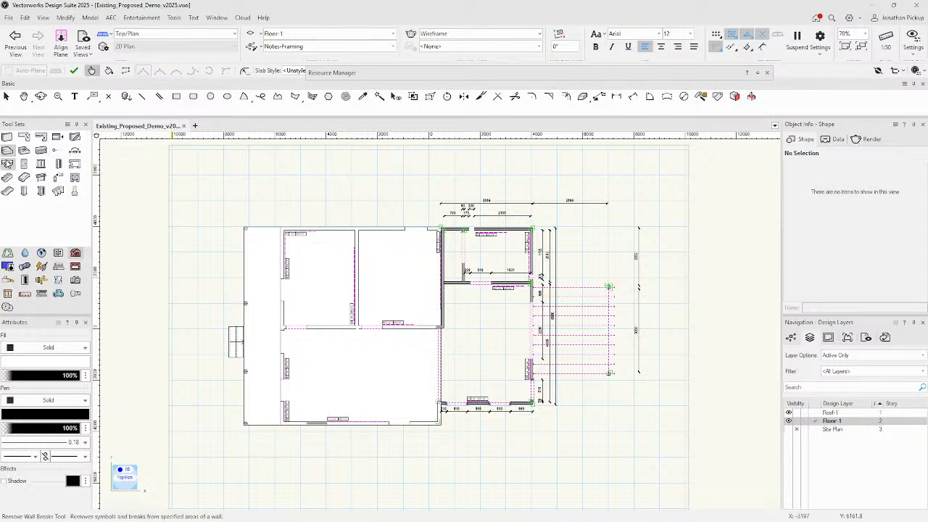
pyautogui.click(6, 96)
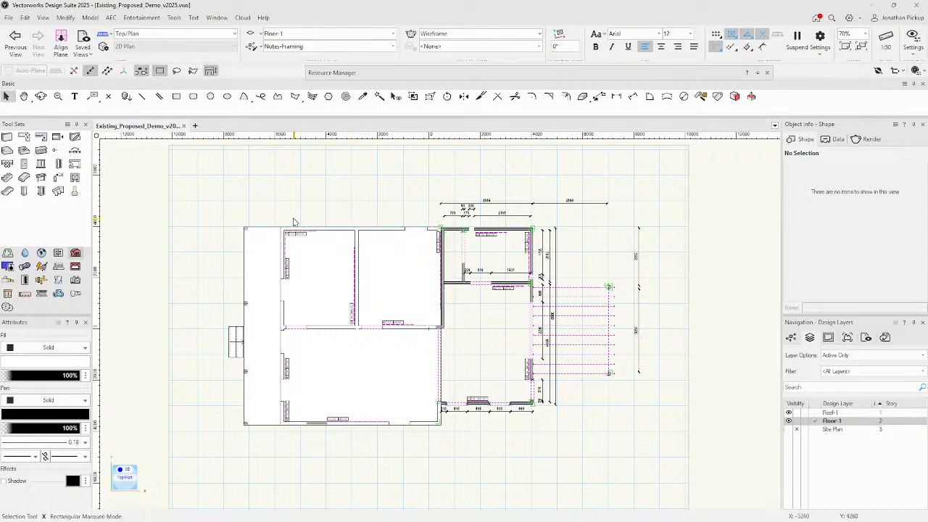
pyautogui.click(347, 230)
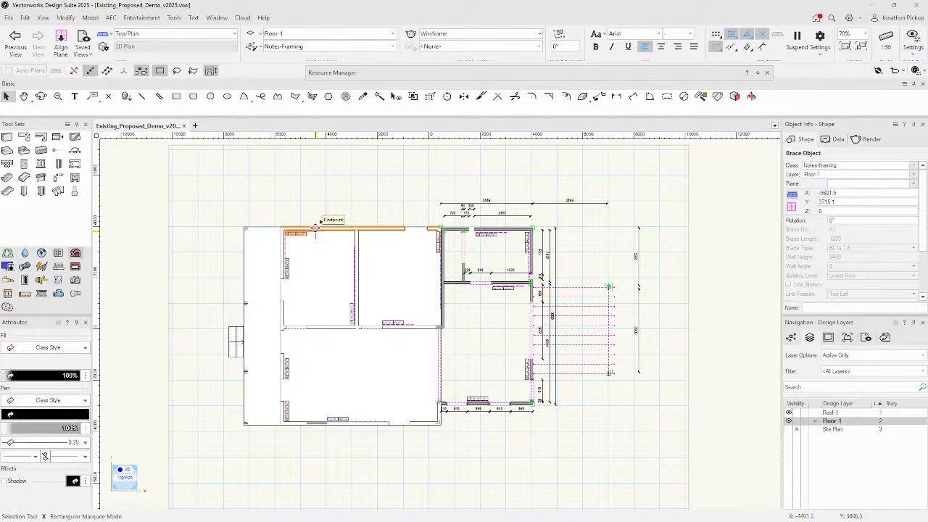
pyautogui.keyDown('shift'); pyautogui.click(353, 242); pyautogui.keyUp('shift')
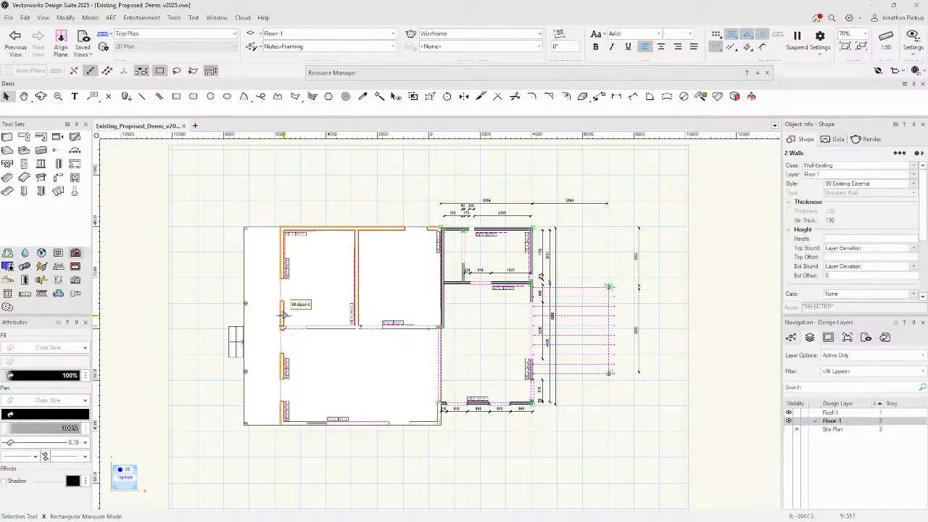
pyautogui.keyDown('shift'); pyautogui.click(330, 327); pyautogui.keyUp('shift')
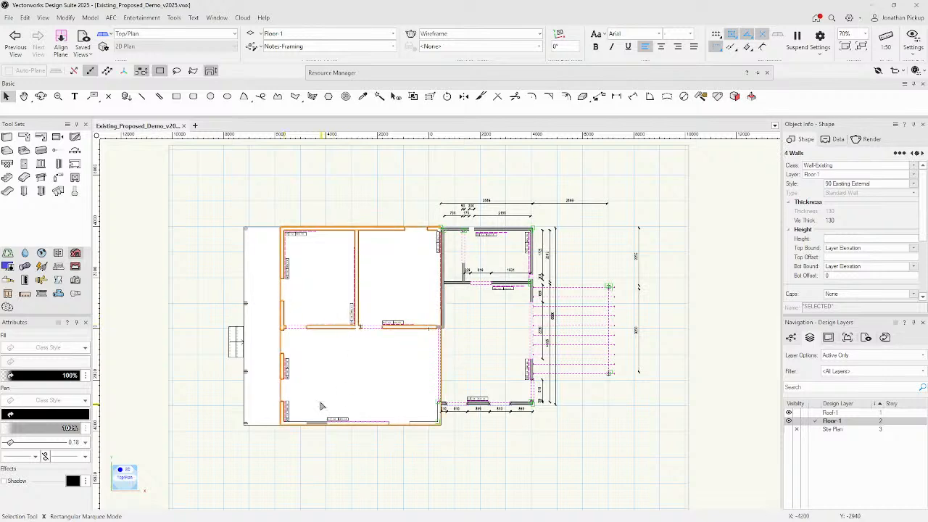
pyautogui.keyDown('shift'); pyautogui.click(409, 422); pyautogui.keyUp('shift')
pyautogui.keyDown('shift'); pyautogui.click(424, 422); pyautogui.keyUp('shift')
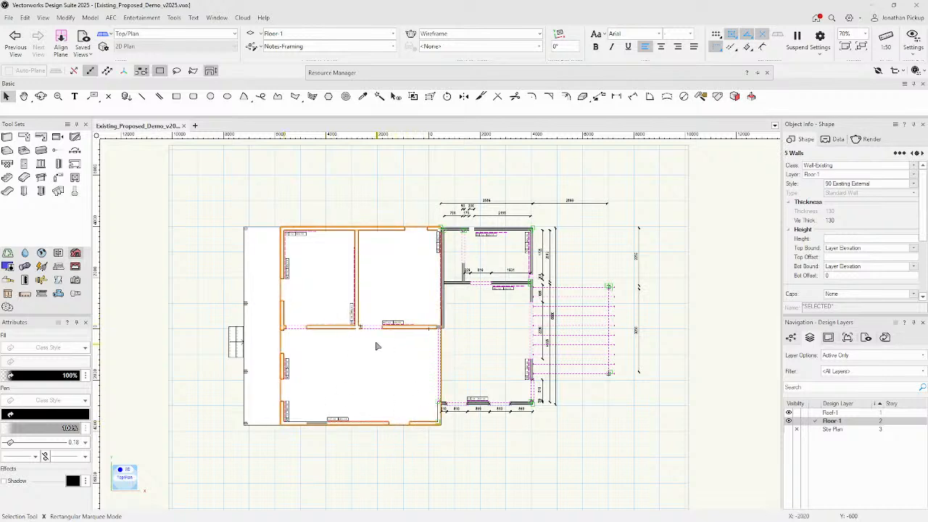
pyautogui.scroll(5, 310, 349)
pyautogui.scroll(-6, 341, 368)
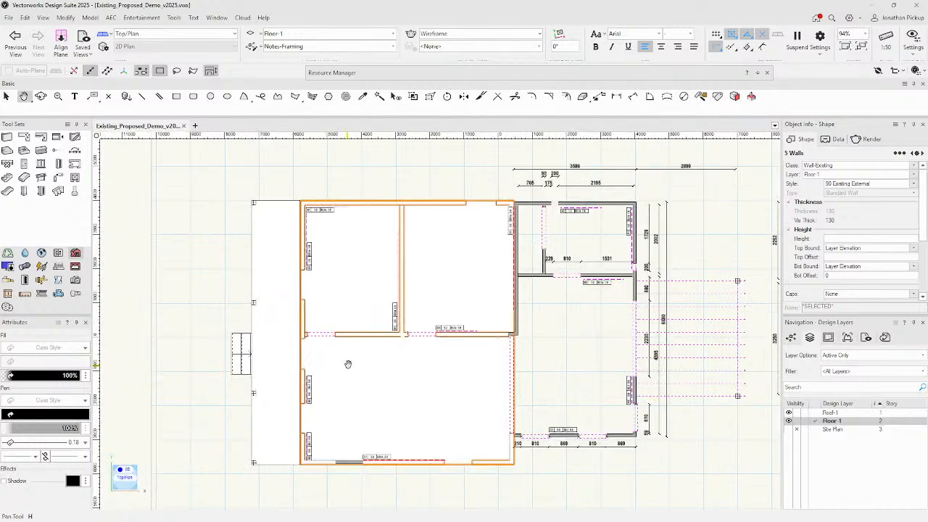
pyautogui.scroll(1, 362, 311)
pyautogui.scroll(8, 328, 394)
pyautogui.scroll(-5, 328, 394)
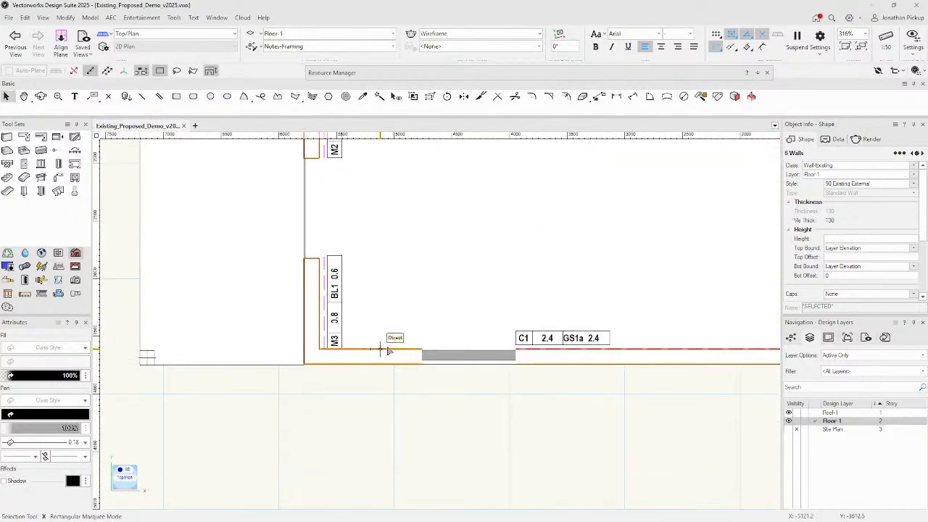
pyautogui.keyDown('shift'); pyautogui.click(386, 352); pyautogui.keyUp('shift')
# Review the walls' Data tab and bring up the record formats to attach.
pyautogui.click(834, 140)
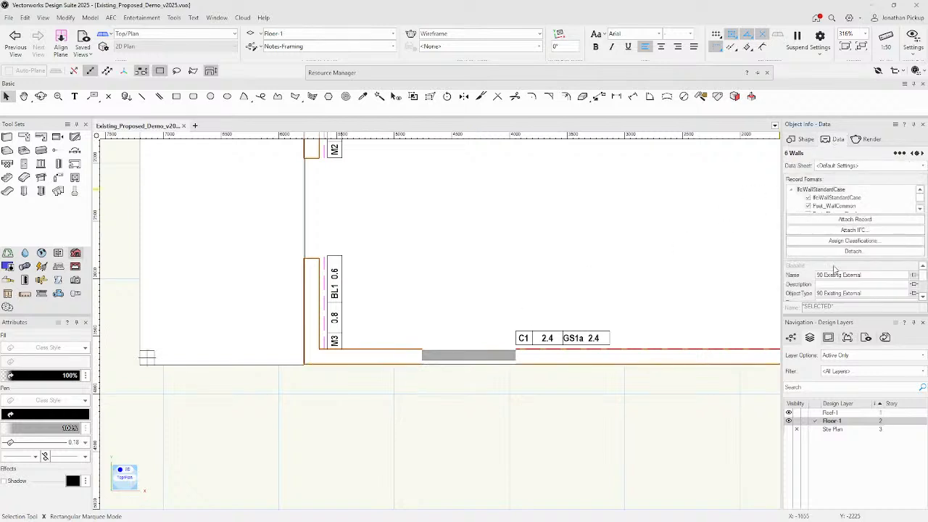
pyautogui.scroll(-2, 834, 269)
pyautogui.scroll(2, 834, 269)
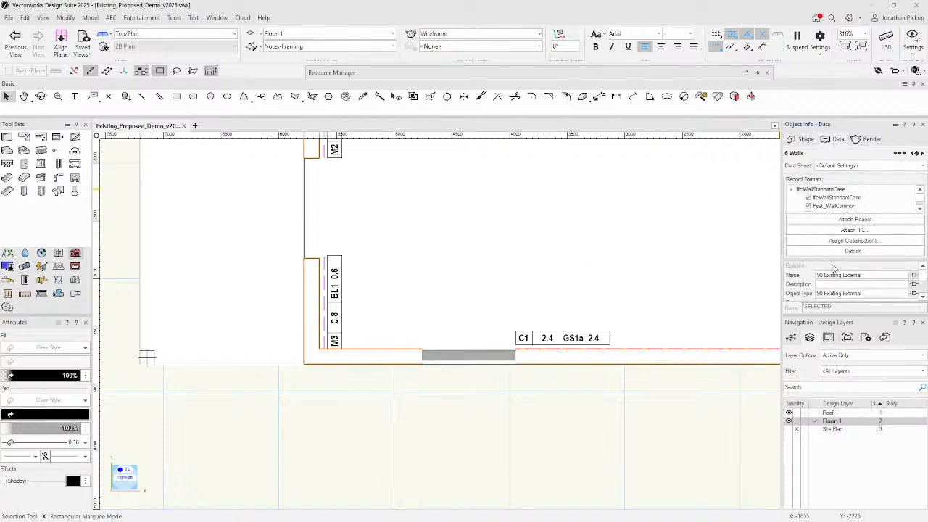
pyautogui.click(855, 219)
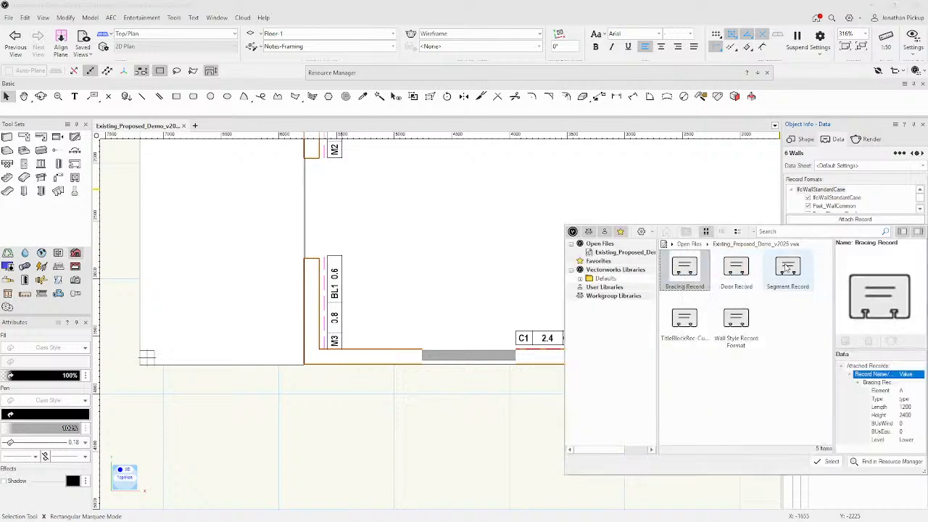
# Attach the Wall Style Record Format to the selected walls, keeping Phase at Existing.
pyautogui.click(736, 320)
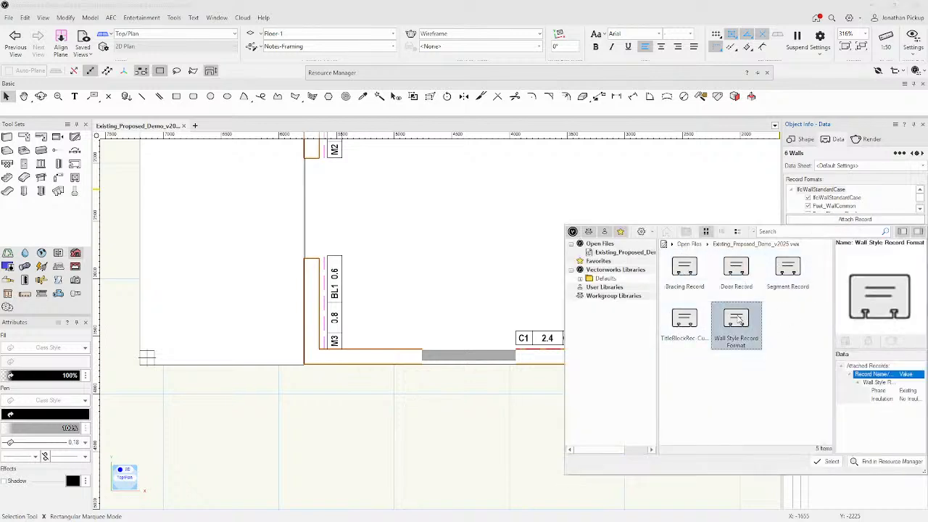
pyautogui.doubleClick(736, 319)
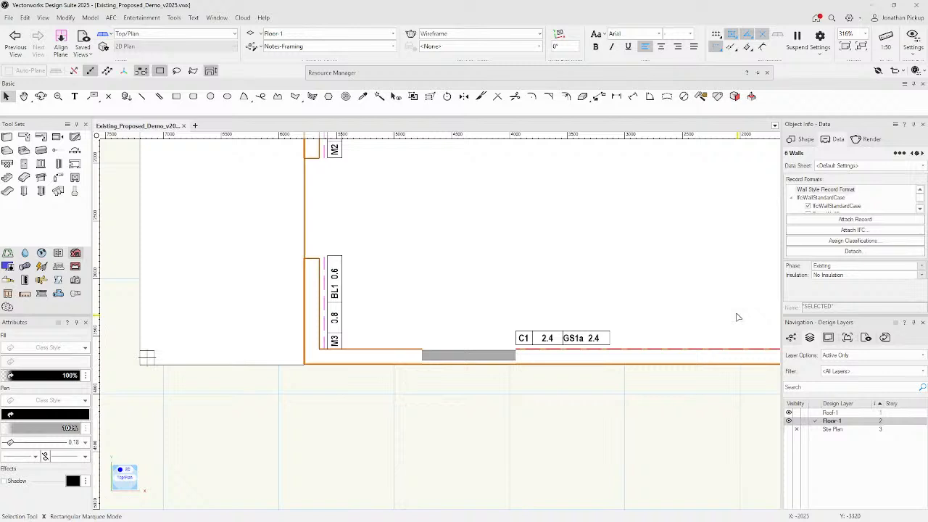
pyautogui.click(838, 268)
pyautogui.click(840, 276)
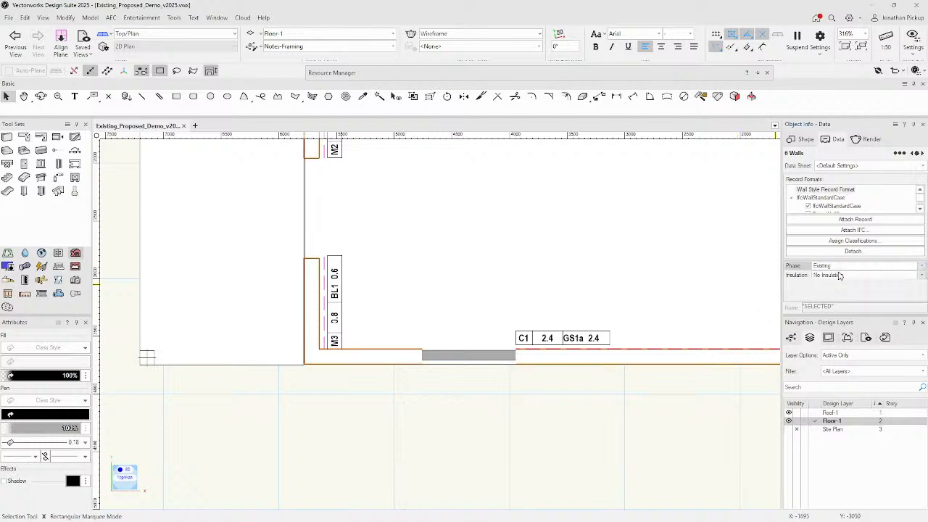
pyautogui.click(839, 276)
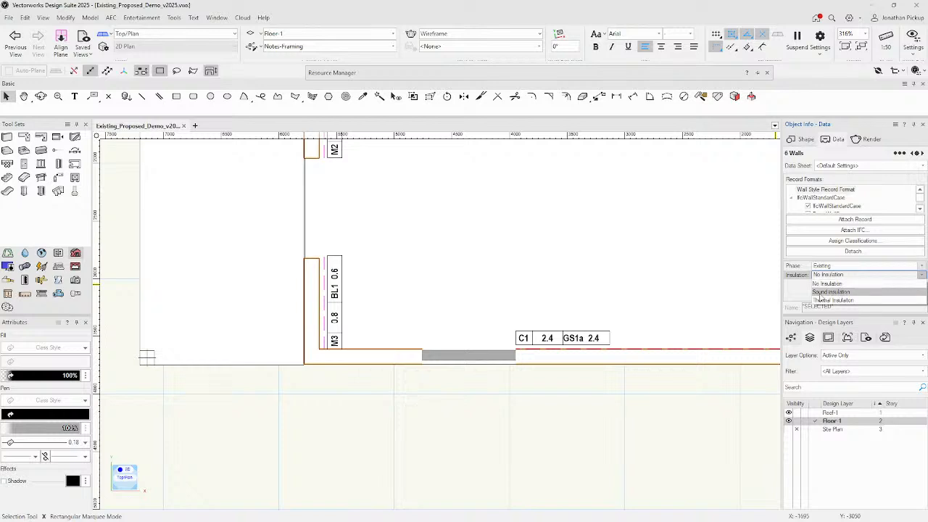
pyautogui.scroll(-8, 622, 279)
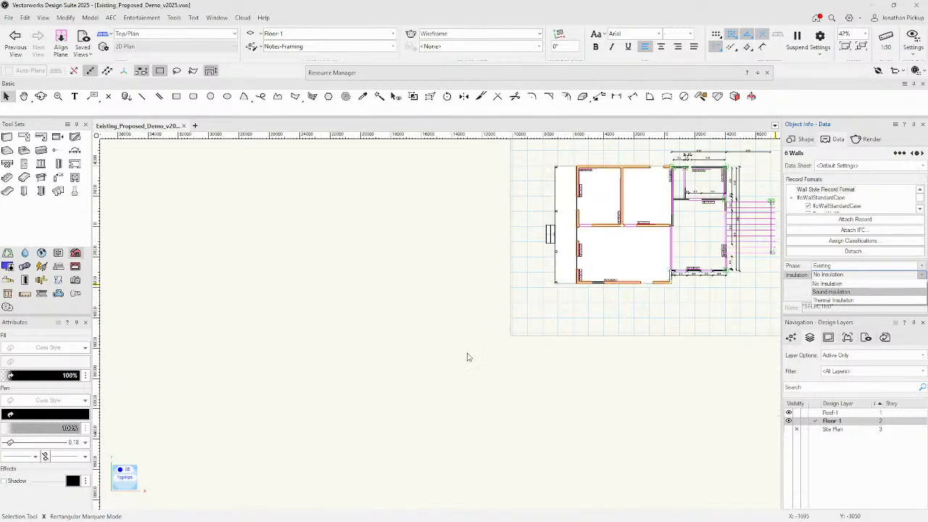
pyautogui.click(612, 226)
pyautogui.scroll(8, 625, 207)
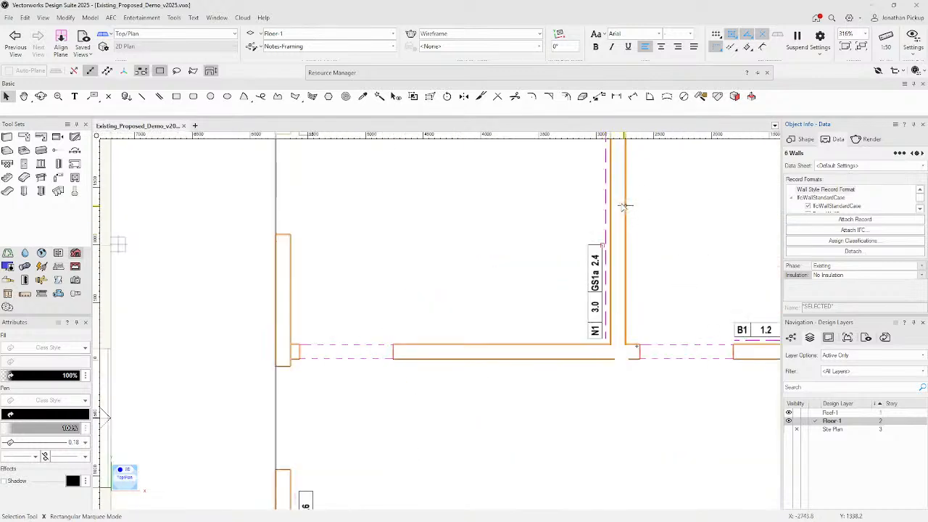
# Narrow the selection and set the remaining walls to Thermal Insulation.
pyautogui.keyDown('shift'); pyautogui.click(622, 222); pyautogui.keyUp('shift')
pyautogui.keyDown('shift'); pyautogui.click(580, 358); pyautogui.keyUp('shift')
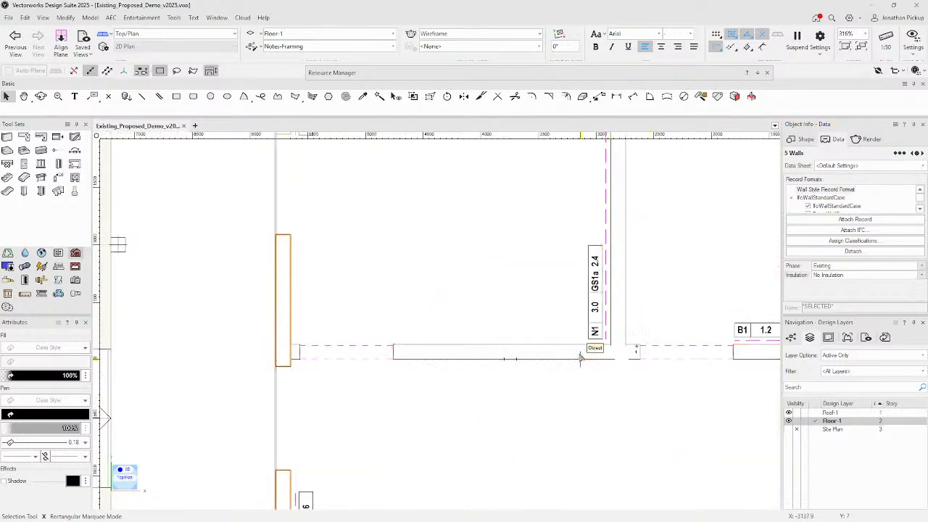
pyautogui.click(850, 275)
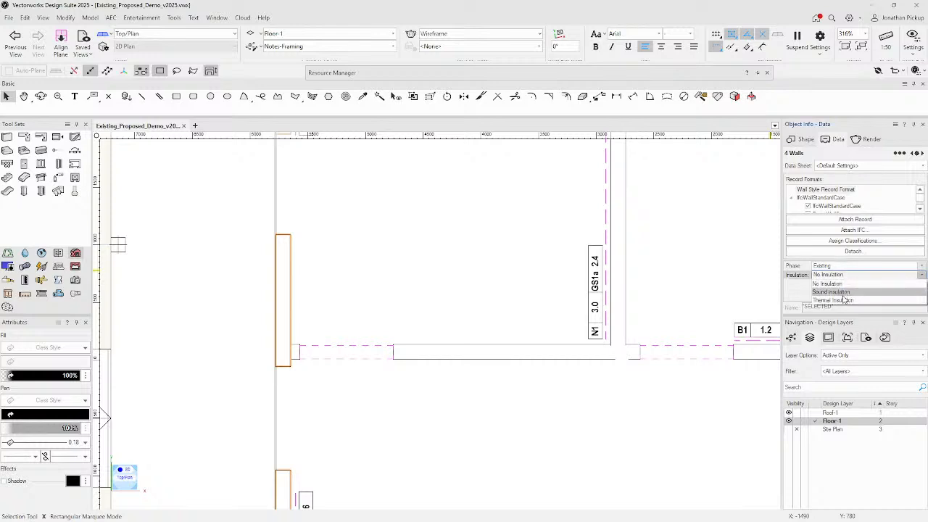
pyautogui.click(845, 300)
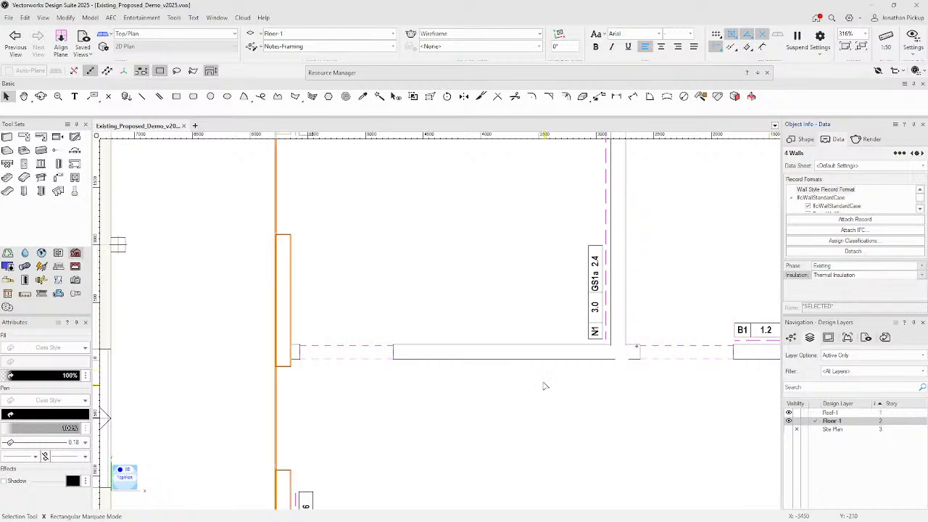
# Select the horizontal and vertical walls and set them to Sound insulation.
pyautogui.click(540, 355)
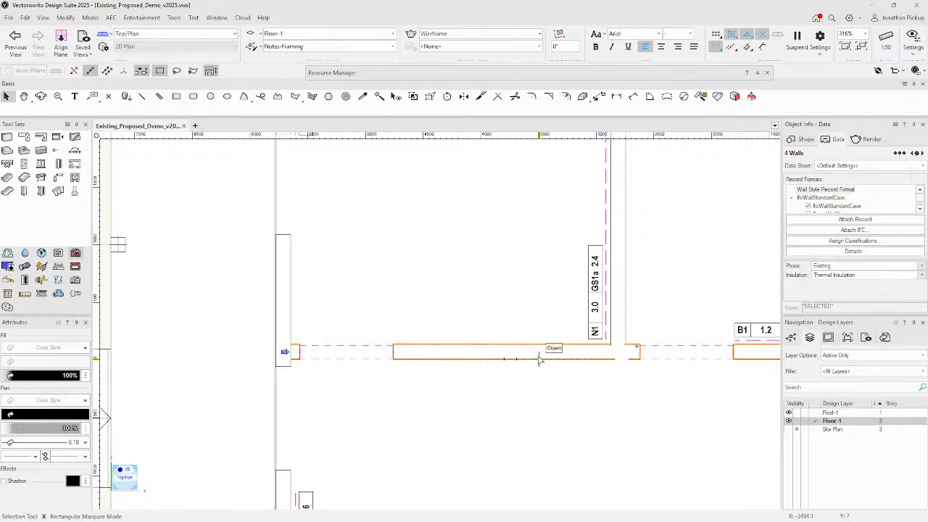
pyautogui.keyDown('shift'); pyautogui.click(621, 298); pyautogui.keyUp('shift')
pyautogui.click(841, 275)
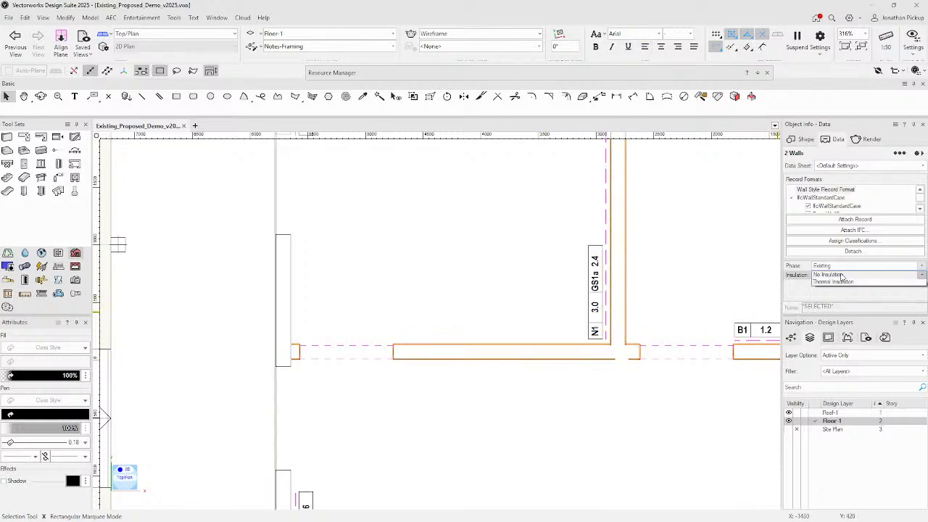
pyautogui.click(838, 289)
pyautogui.scroll(-5, 628, 304)
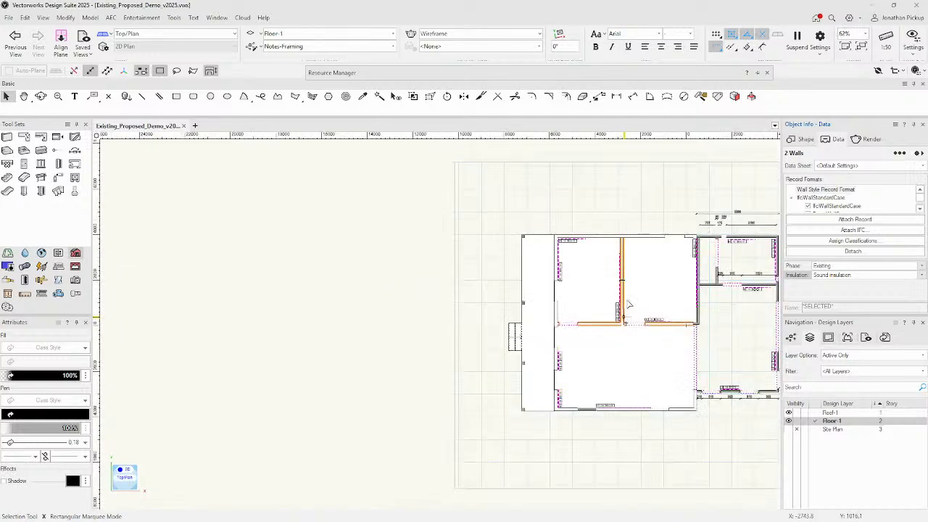
pyautogui.scroll(5, 627, 304)
# Attach the record to two right-hand walls, set to Proposed with Sound insulation.
pyautogui.moveTo(635, 336); pyautogui.dragTo(493, 310, button='middle')
pyautogui.click(519, 382)
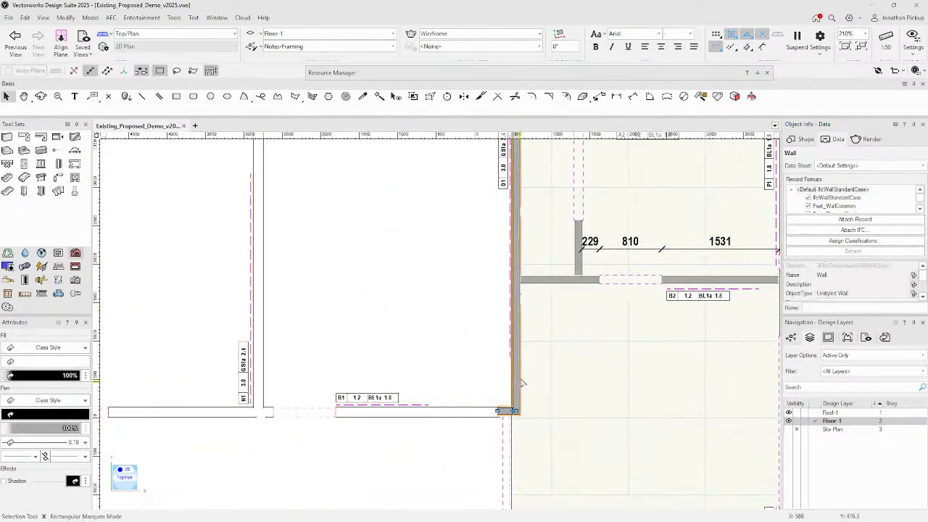
pyautogui.keyDown('shift'); pyautogui.click(520, 381); pyautogui.keyUp('shift')
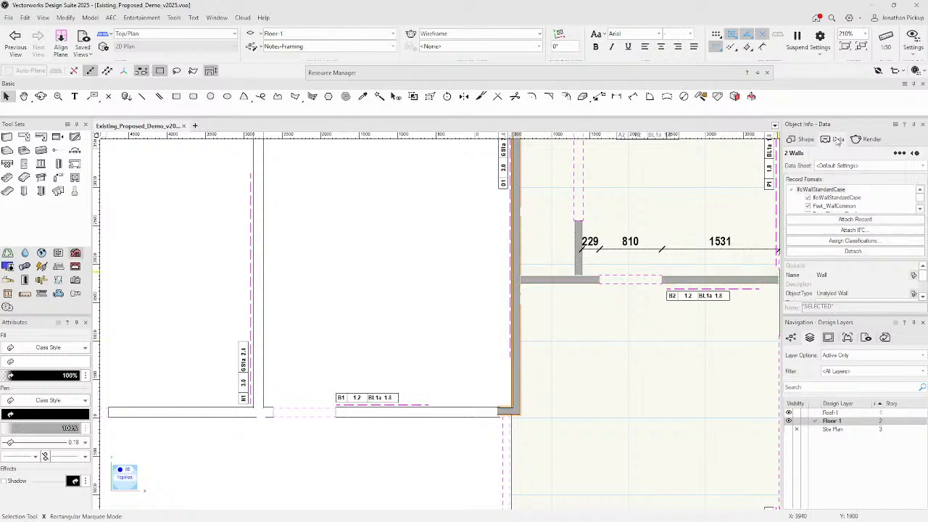
pyautogui.click(854, 219)
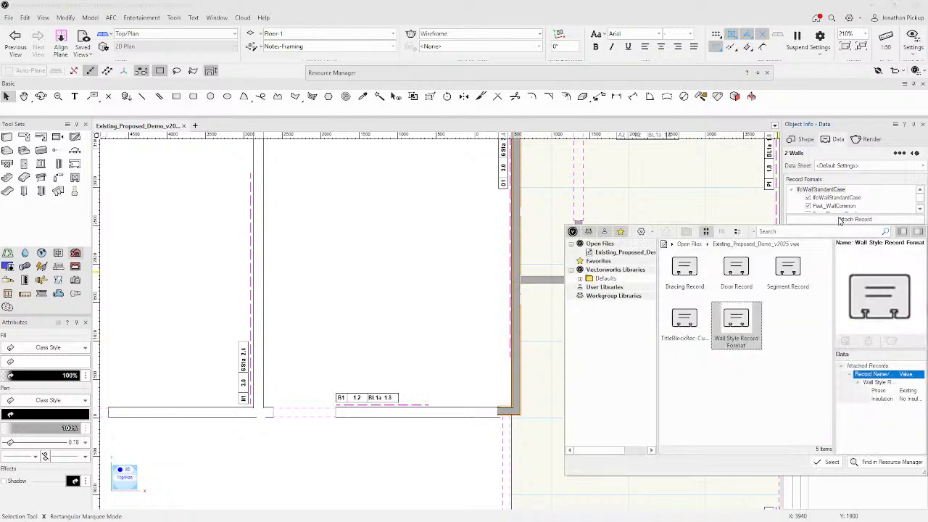
pyautogui.click(827, 461)
pyautogui.click(830, 270)
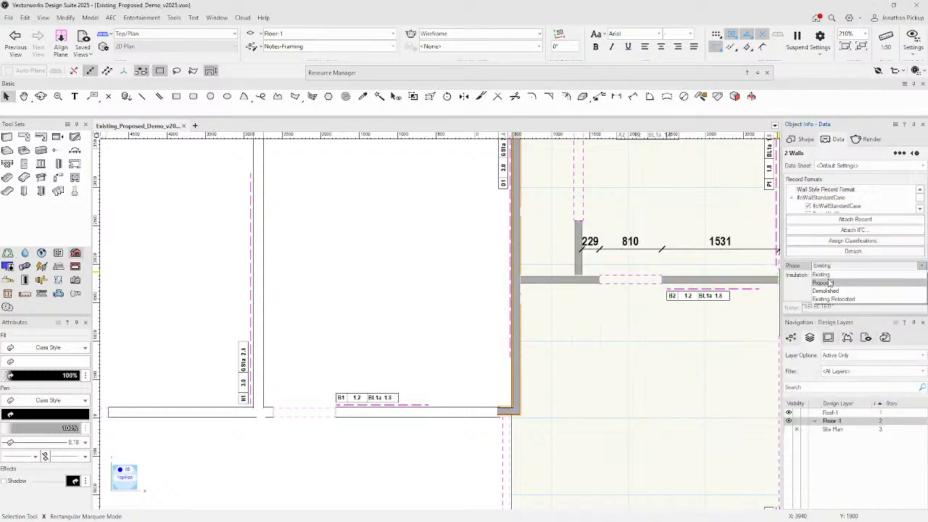
pyautogui.click(829, 284)
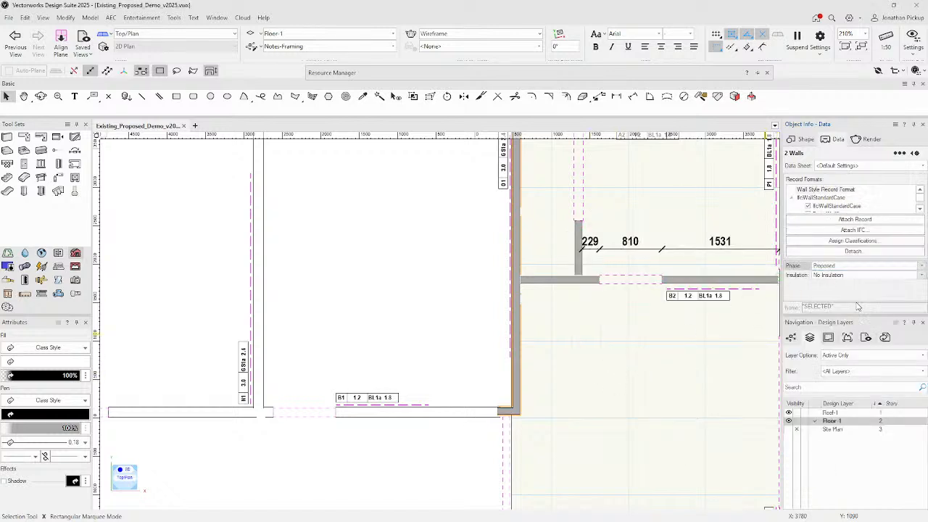
pyautogui.click(835, 275)
pyautogui.click(831, 291)
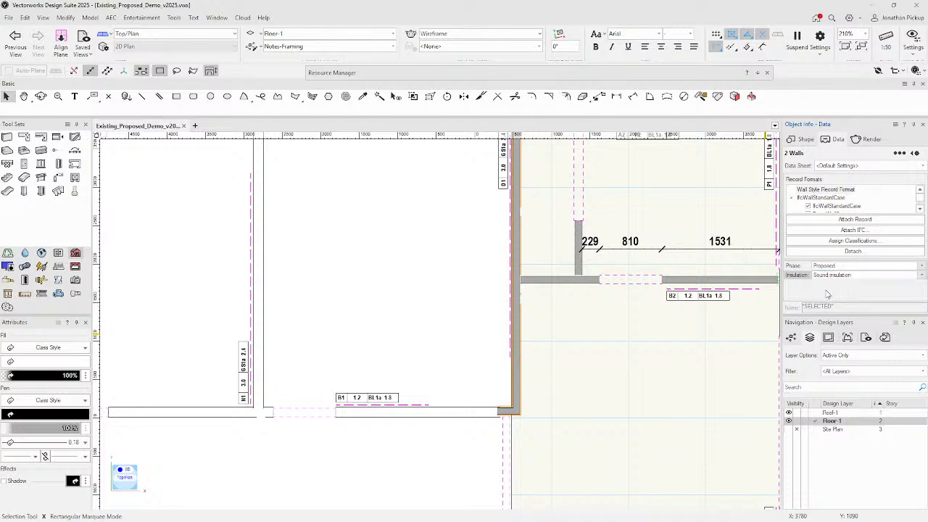
pyautogui.click(587, 312)
pyautogui.scroll(-3, 589, 312)
pyautogui.scroll(-2, 588, 314)
# Deselect everything and hide the Snapping group in View Bar Settings.
pyautogui.scroll(5, 580, 315)
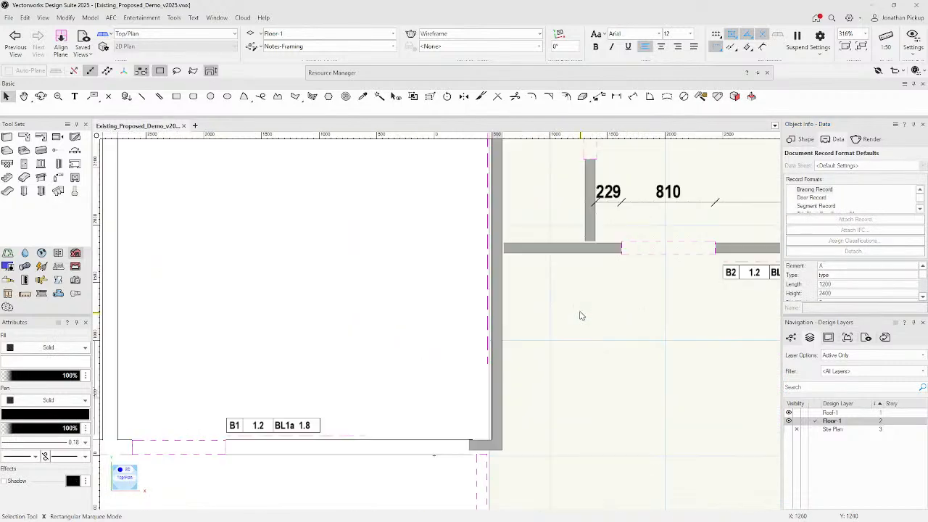
pyautogui.scroll(-5, 582, 315)
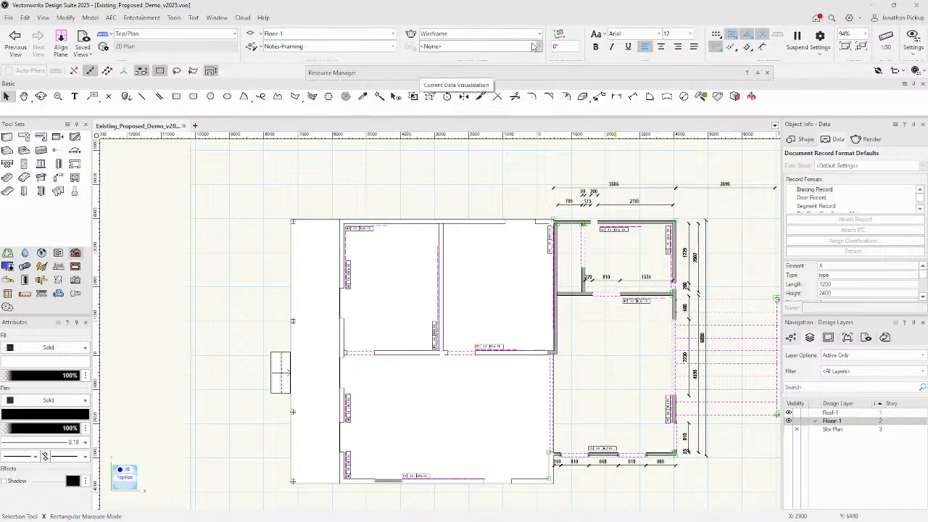
pyautogui.click(801, 139)
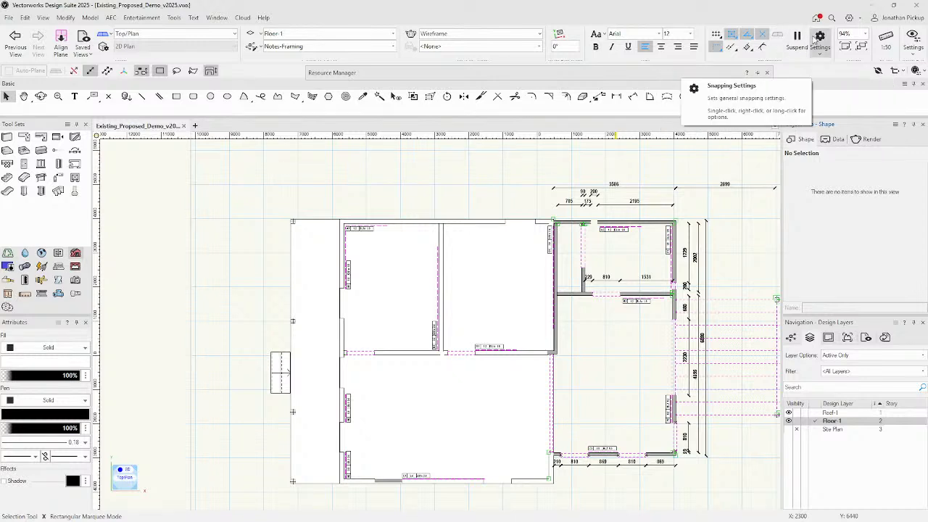
pyautogui.click(911, 38)
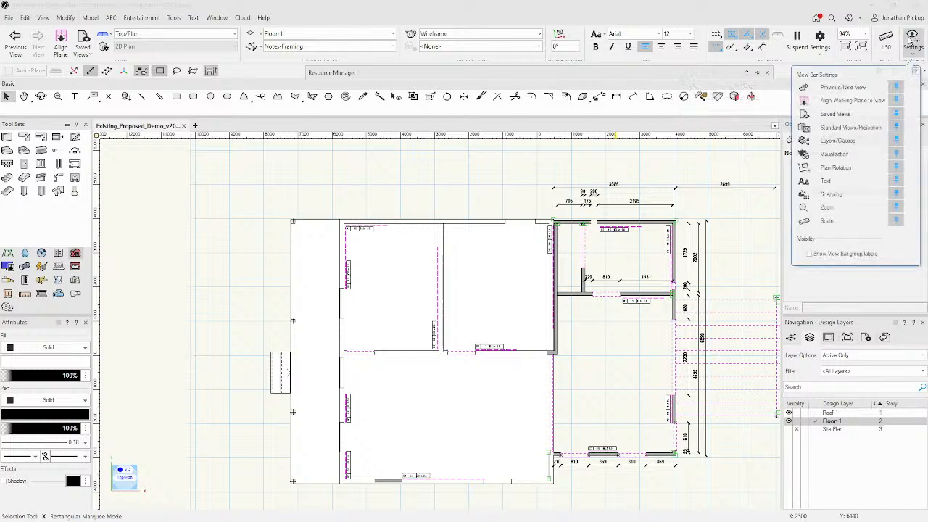
pyautogui.click(896, 194)
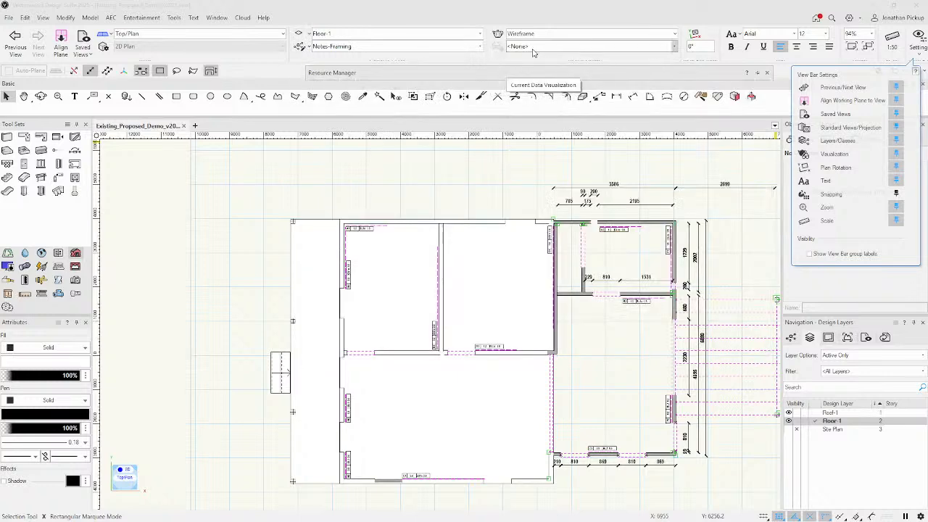
# Create a new data visualization from the view bar and start naming it Wall Phasing.
pyautogui.press('Escape')
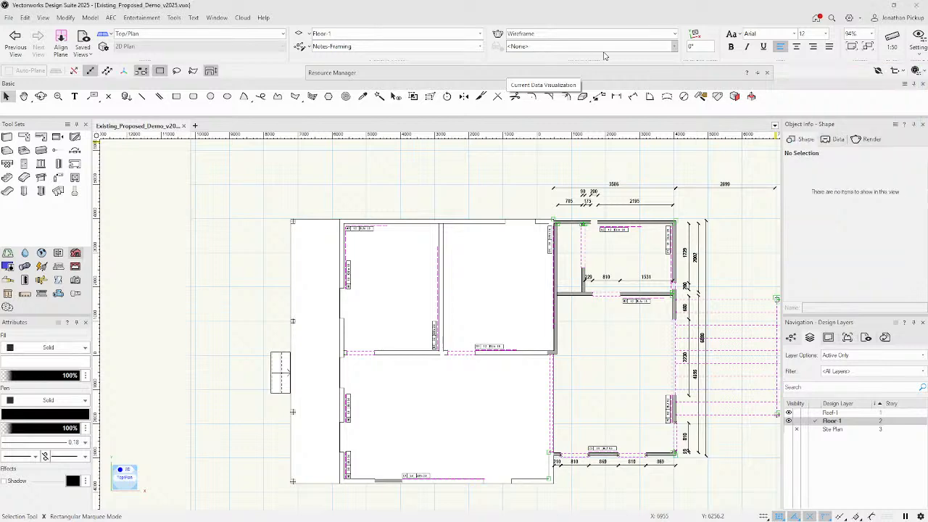
pyautogui.click(674, 47)
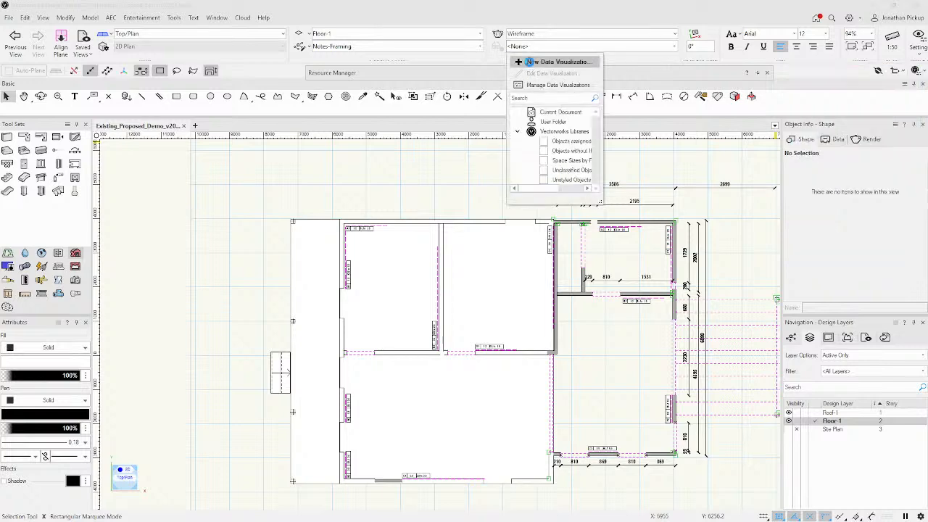
pyautogui.click(529, 62)
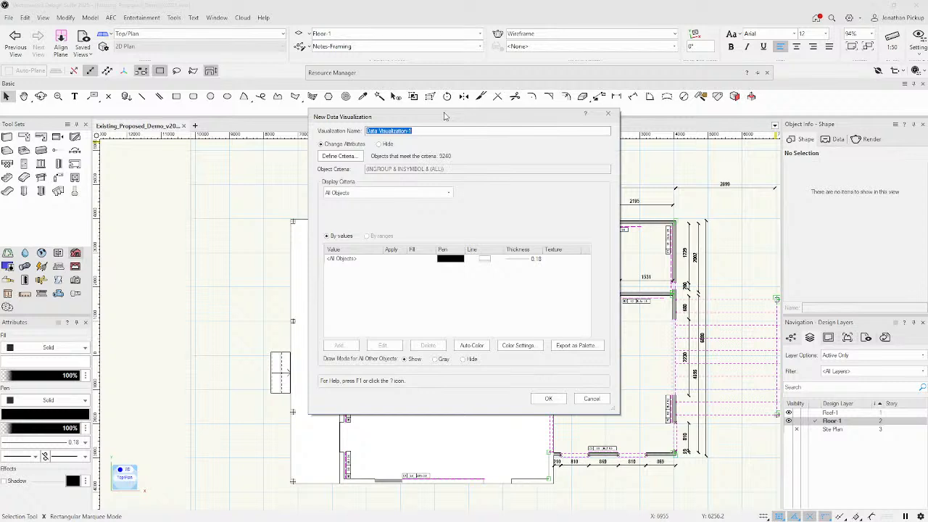
pyautogui.write('F')
# Add a criterion limiting the visualization to objects whose Type is Wall.
pyautogui.click(349, 158)
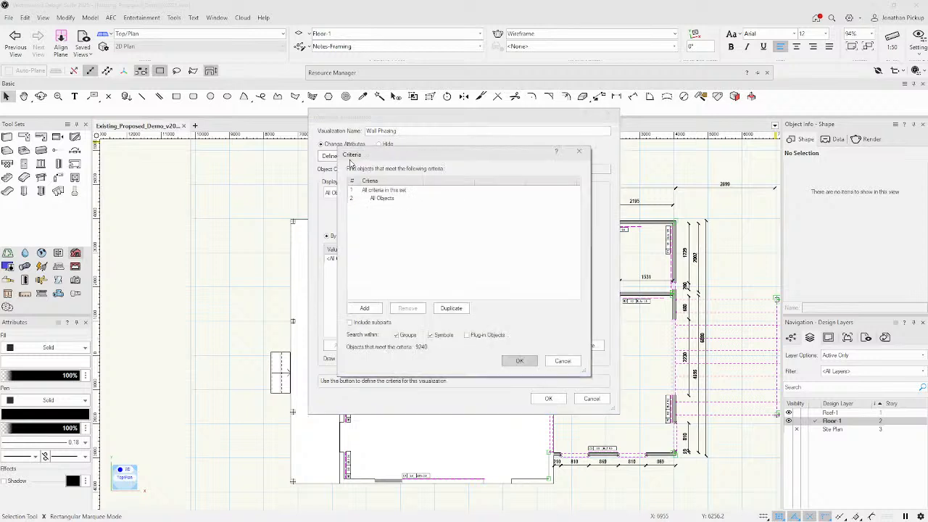
pyautogui.click(370, 198)
pyautogui.click(378, 198)
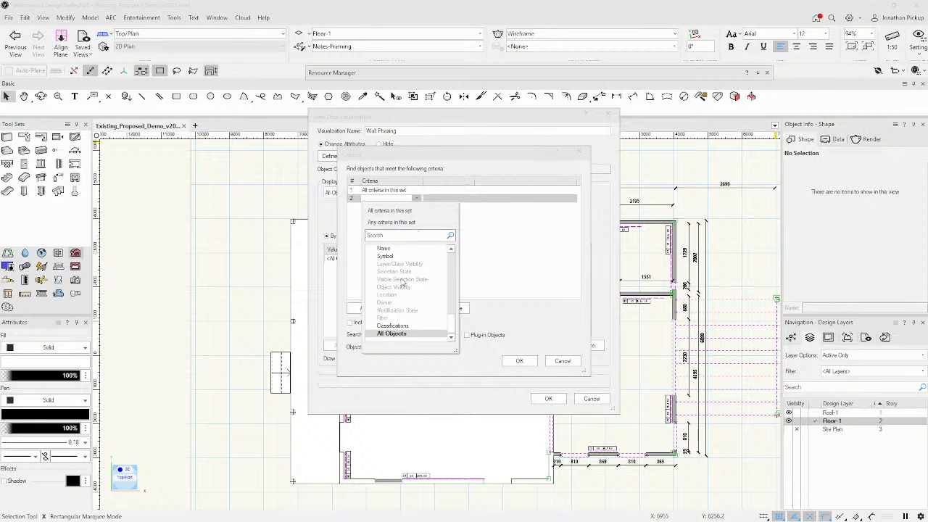
pyautogui.scroll(10, 392, 265)
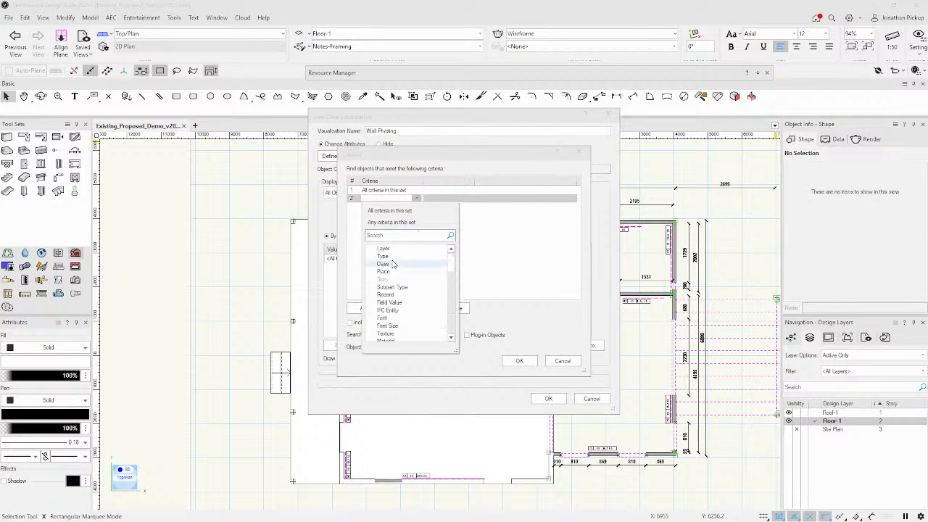
pyautogui.click(385, 256)
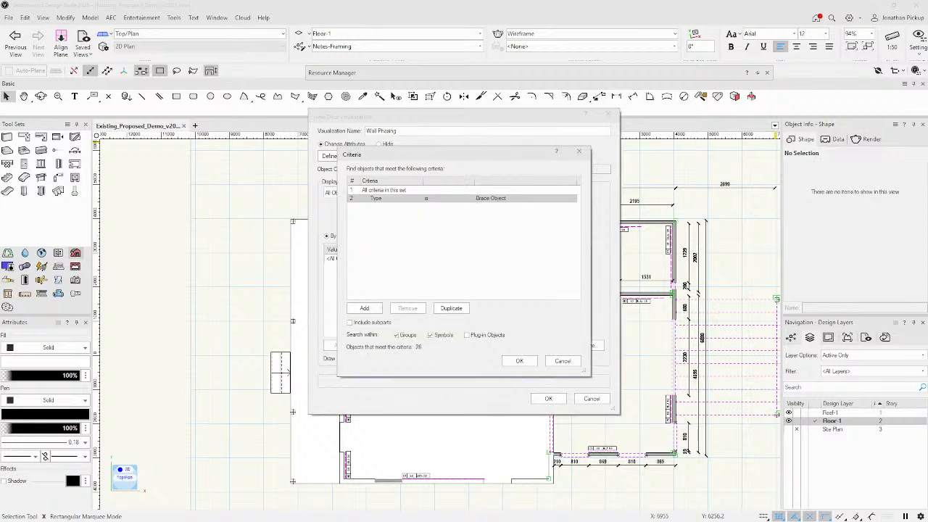
pyautogui.click(491, 198)
pyautogui.click(520, 197)
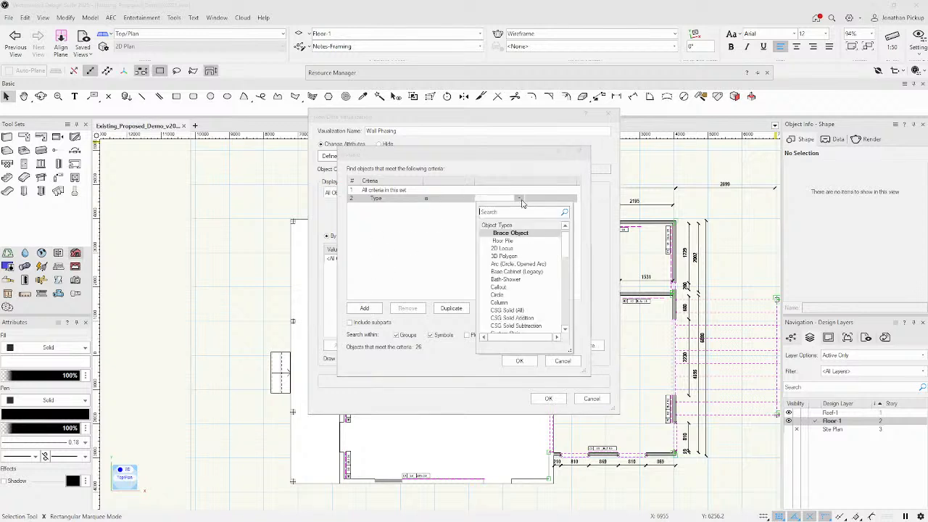
pyautogui.scroll(-10, 524, 255)
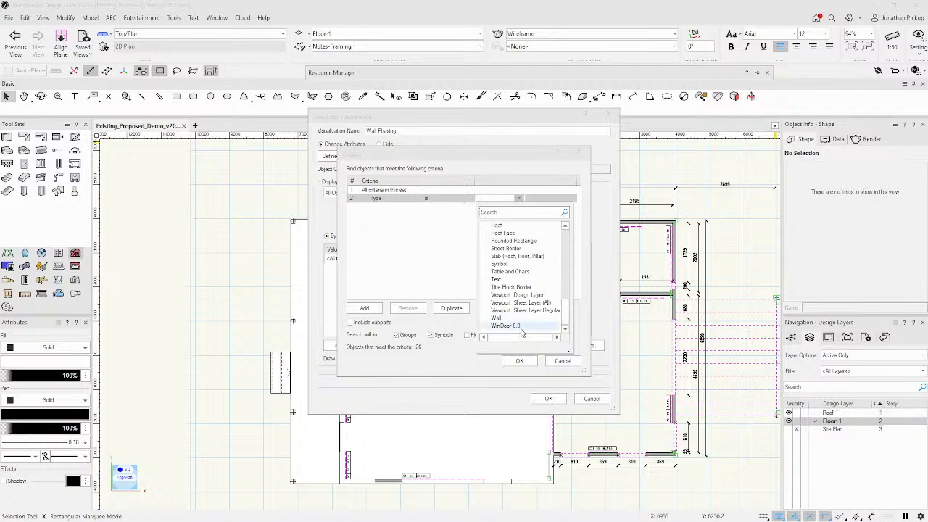
pyautogui.click(499, 317)
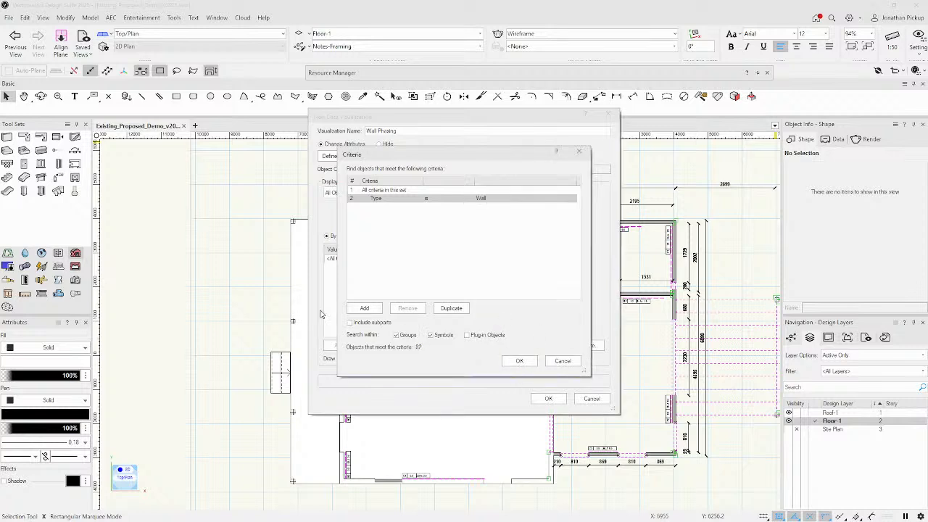
# Add a Record is Wall Style Record Format criterion, exclude groups, and confirm.
pyautogui.click(364, 308)
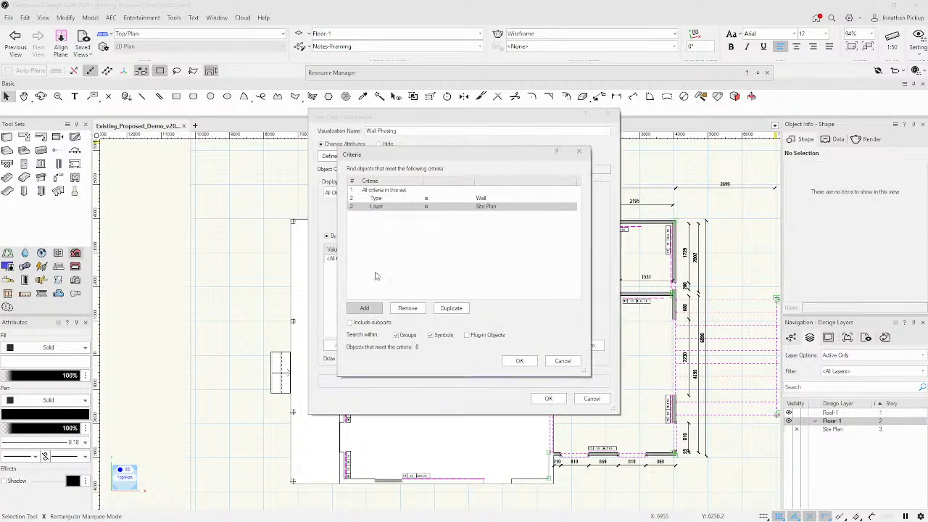
pyautogui.click(419, 207)
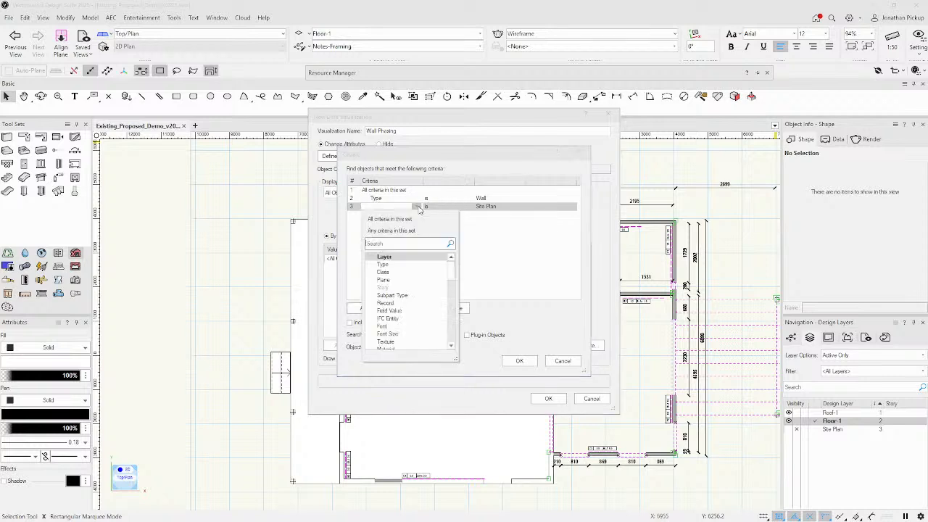
pyautogui.click(397, 303)
pyautogui.click(464, 208)
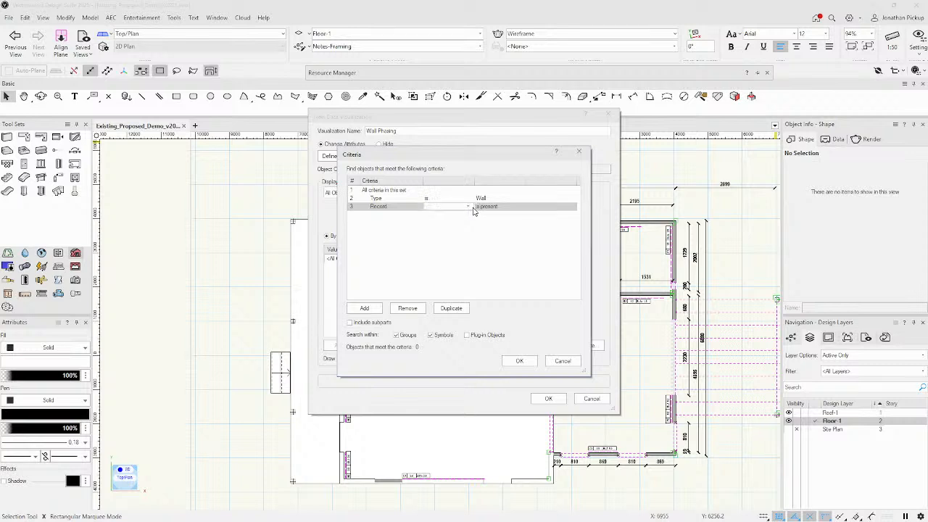
pyautogui.click(469, 208)
pyautogui.click(472, 208)
pyautogui.click(473, 208)
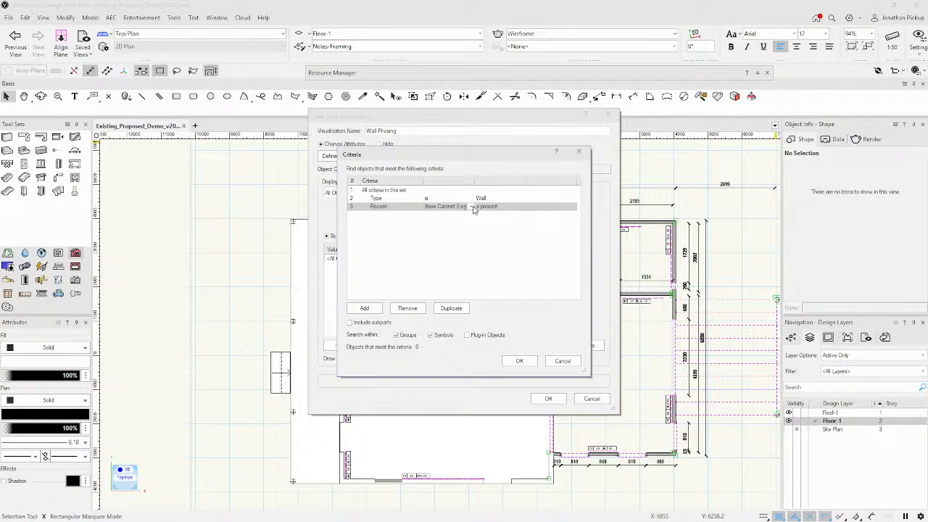
pyautogui.click(429, 208)
pyautogui.scroll(-10, 457, 273)
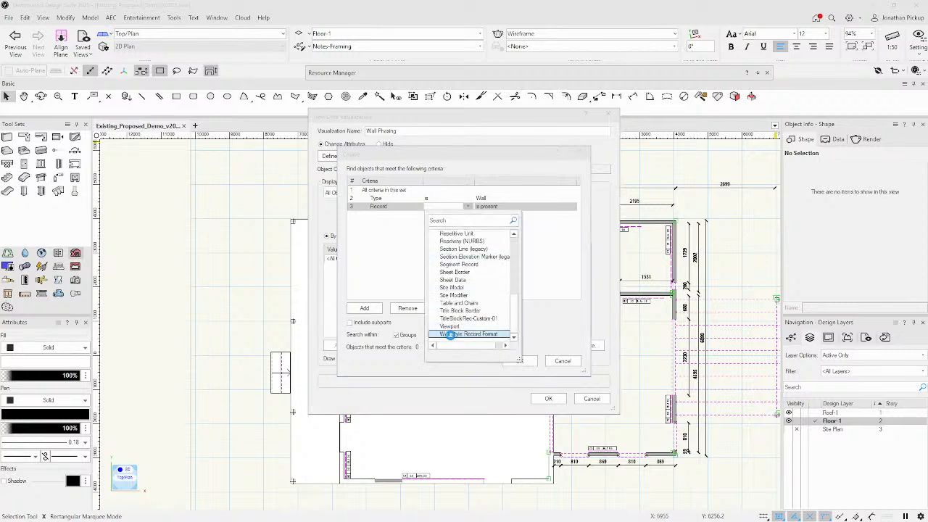
pyautogui.click(457, 333)
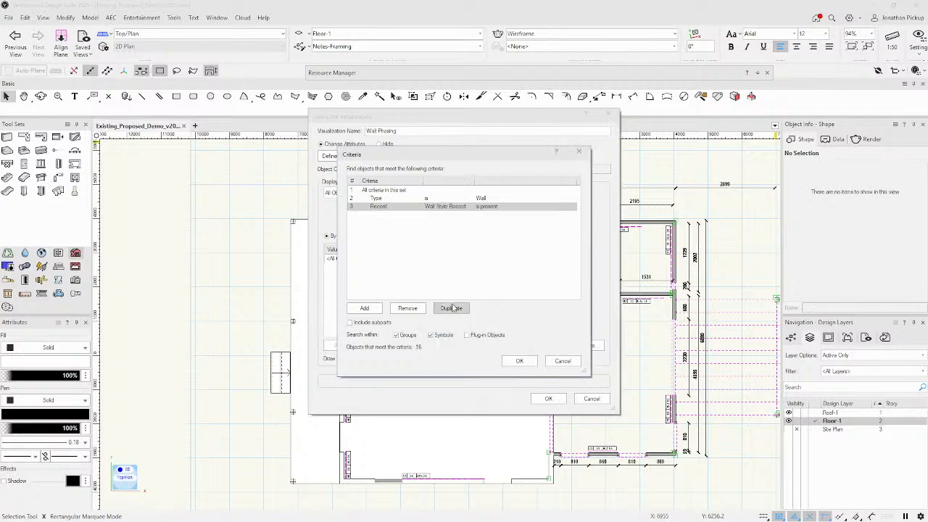
pyautogui.click(408, 336)
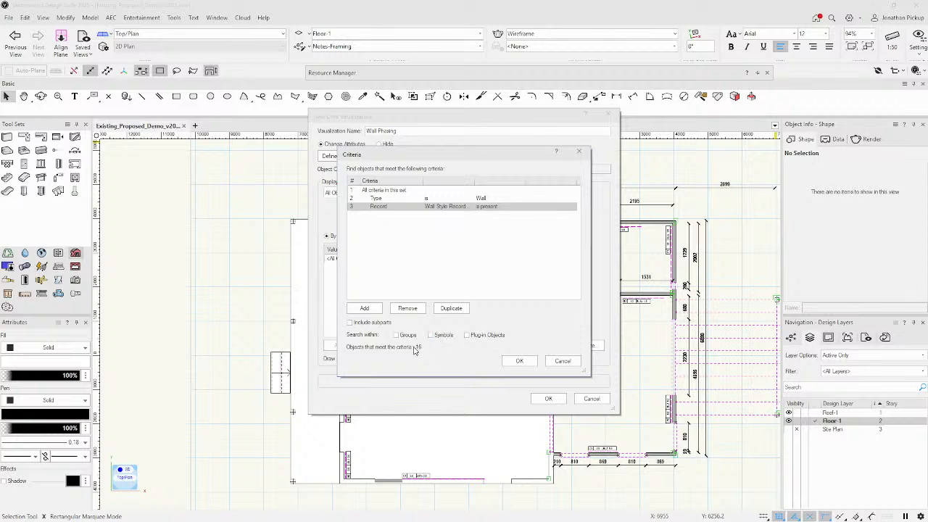
pyautogui.click(520, 362)
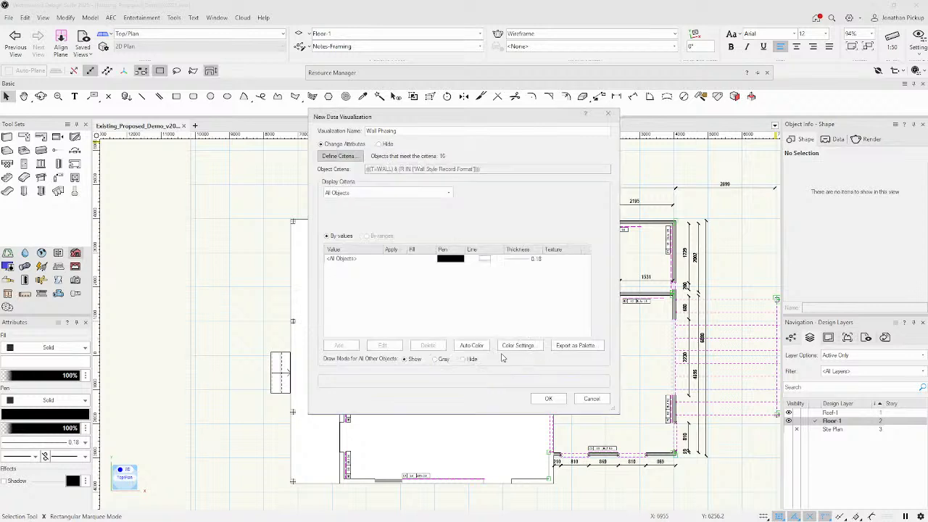
# Switch the display criteria to Objects using Record and select the Existing entry.
pyautogui.click(351, 259)
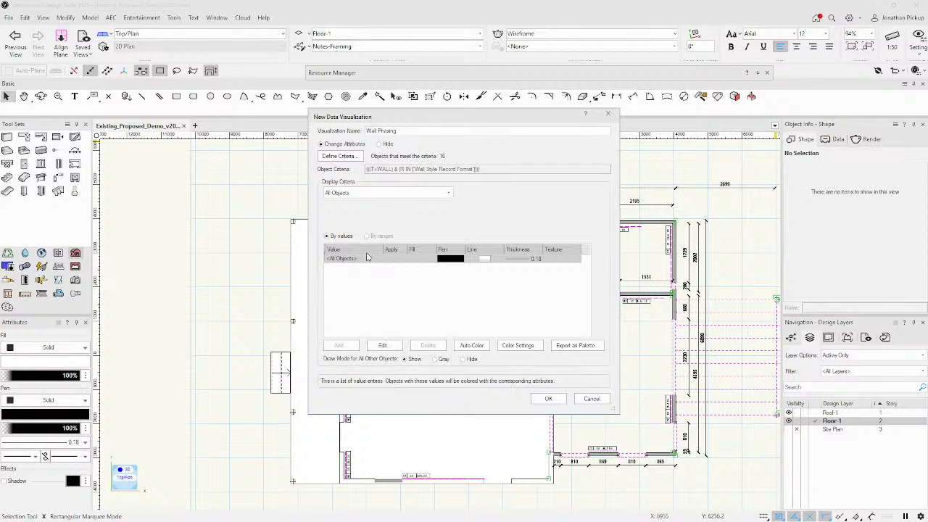
pyautogui.click(361, 194)
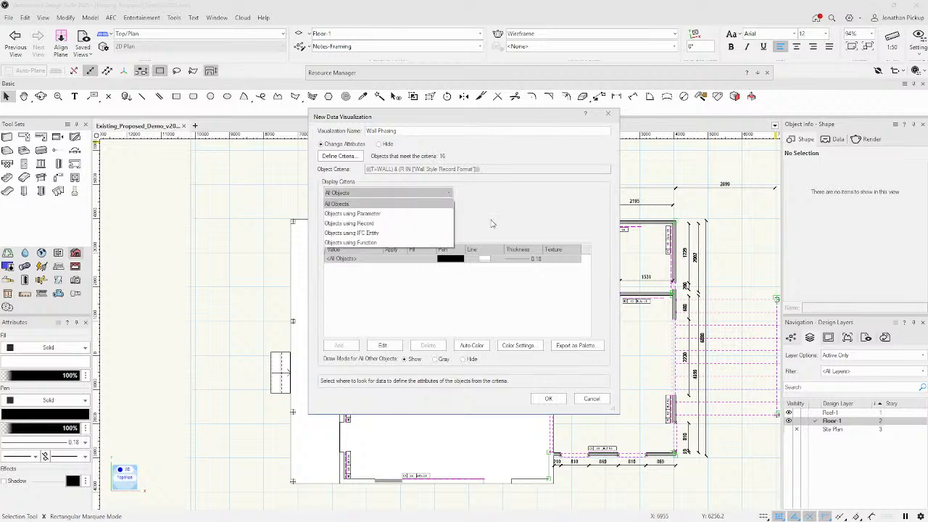
pyautogui.click(380, 224)
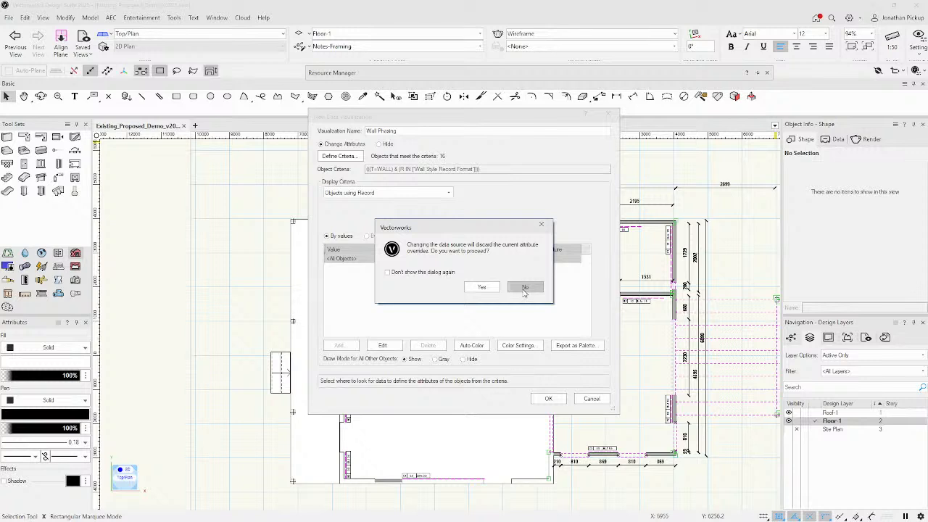
pyautogui.click(483, 288)
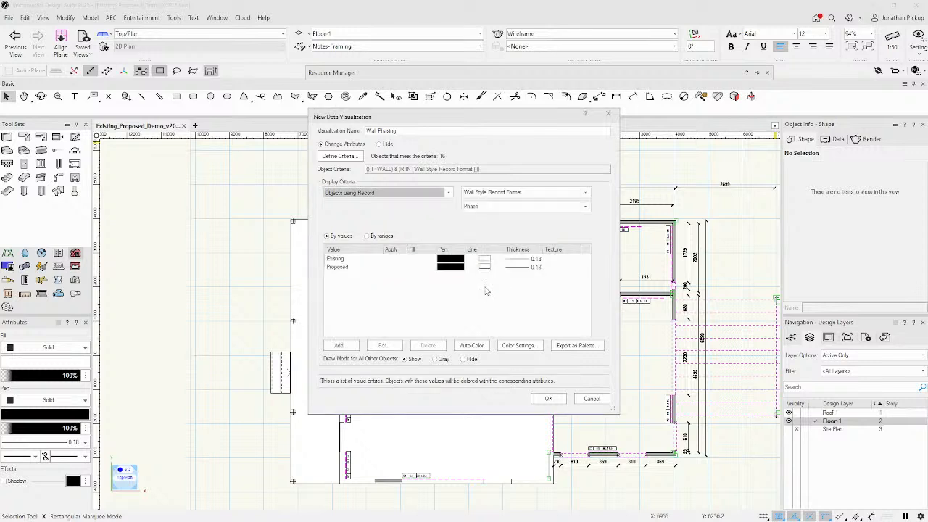
pyautogui.click(344, 259)
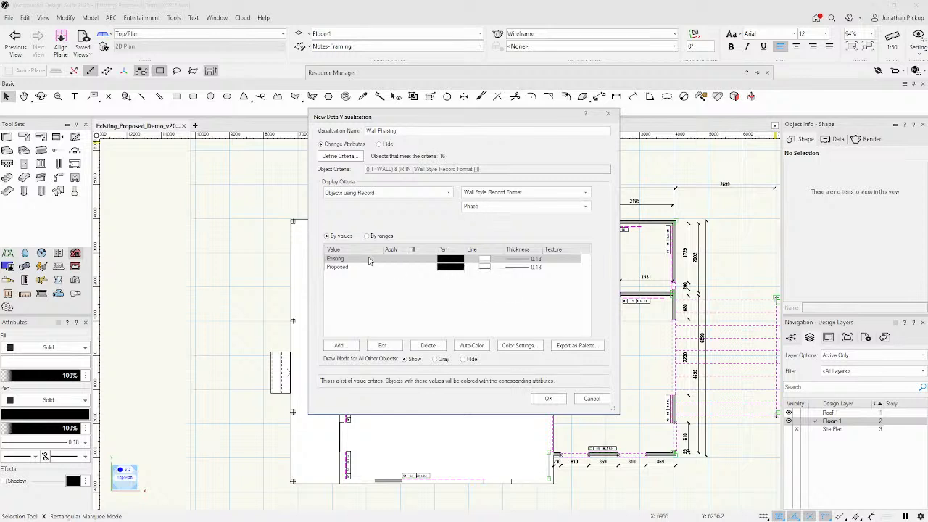
# Give Existing walls a solid fill with 0.13 line thickness.
pyautogui.doubleClick(446, 263)
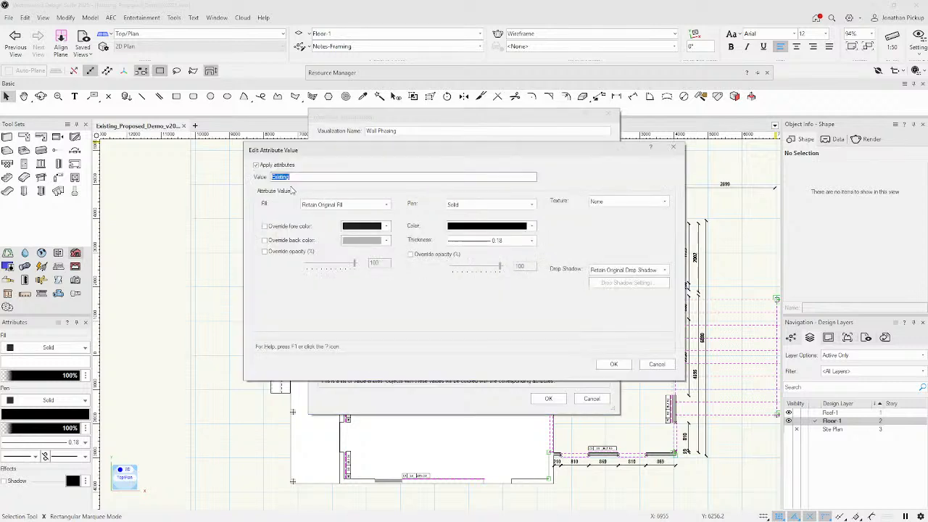
pyautogui.click(316, 207)
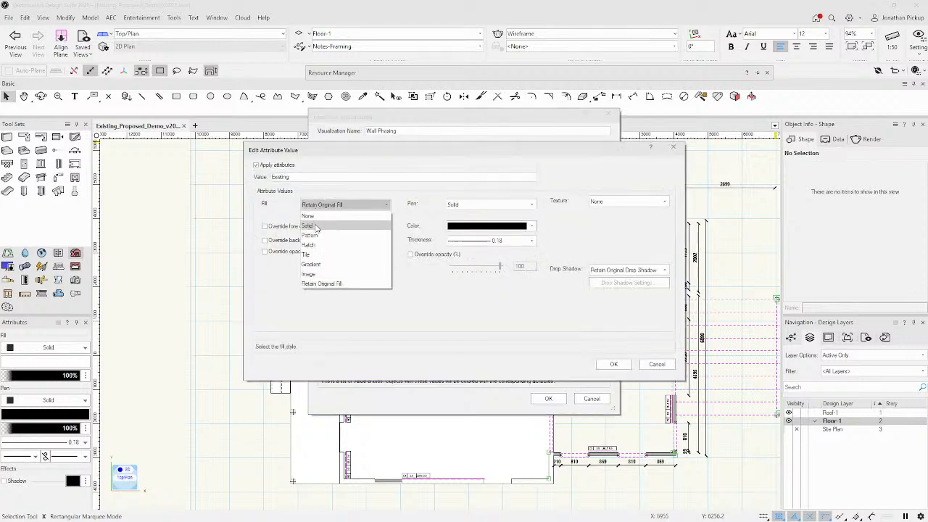
pyautogui.click(316, 227)
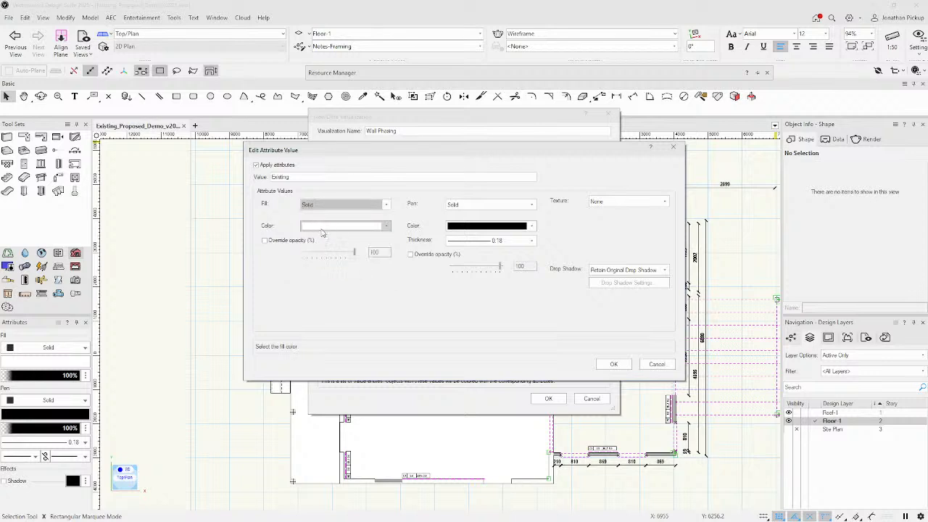
pyautogui.click(509, 240)
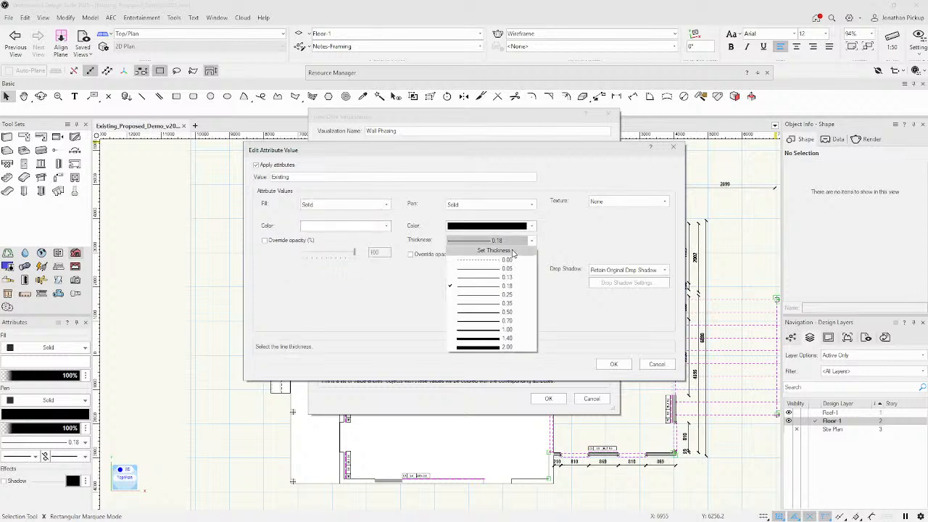
pyautogui.click(500, 277)
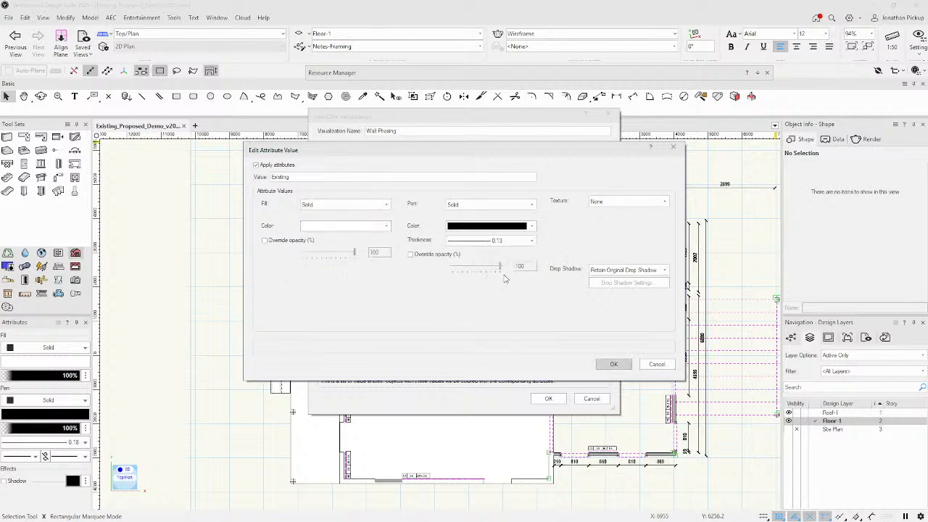
pyautogui.click(615, 364)
pyautogui.click(335, 268)
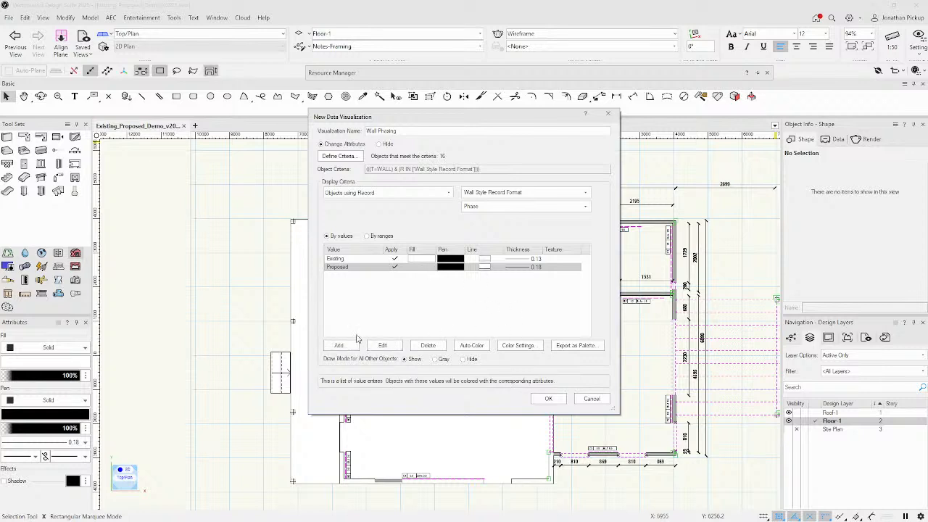
pyautogui.doubleClick(455, 267)
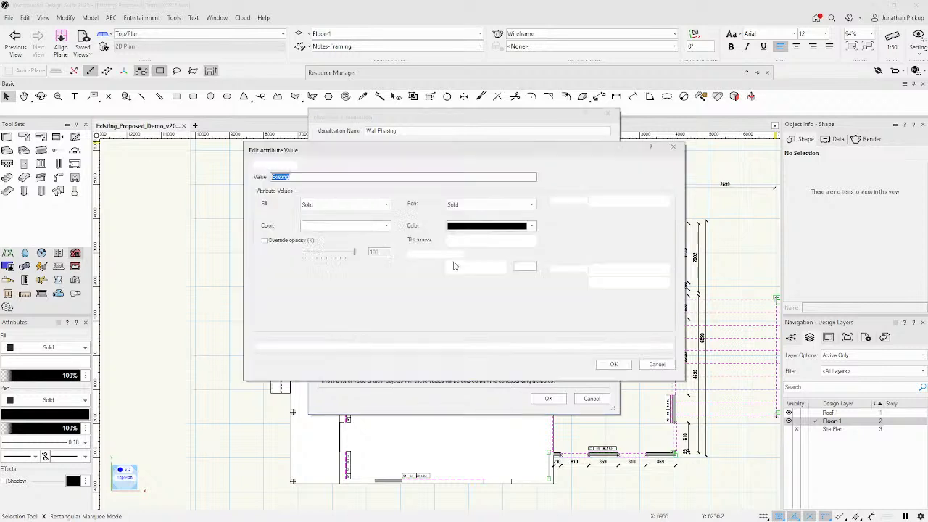
pyautogui.click(612, 366)
# Give Proposed walls a dotted pattern fill with 0.35 lines and apply Wall Phasing.
pyautogui.doubleClick(424, 267)
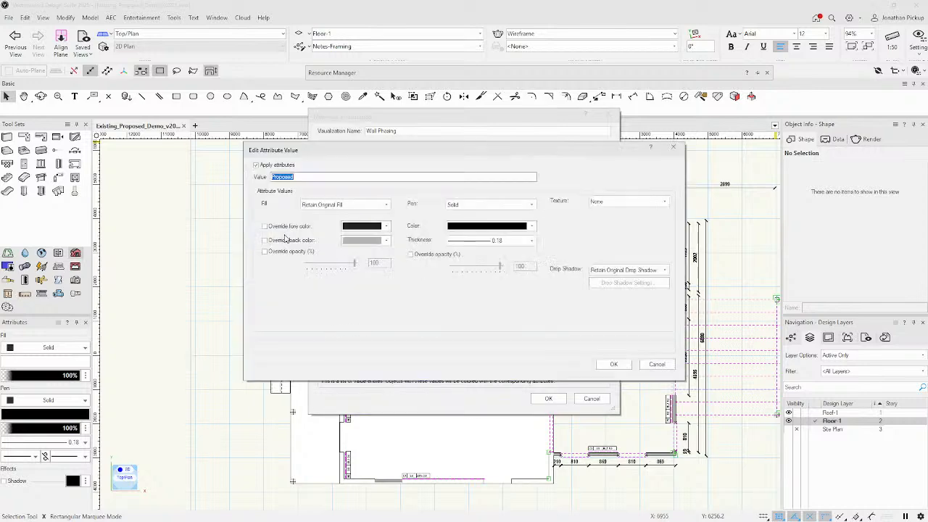
pyautogui.click(332, 205)
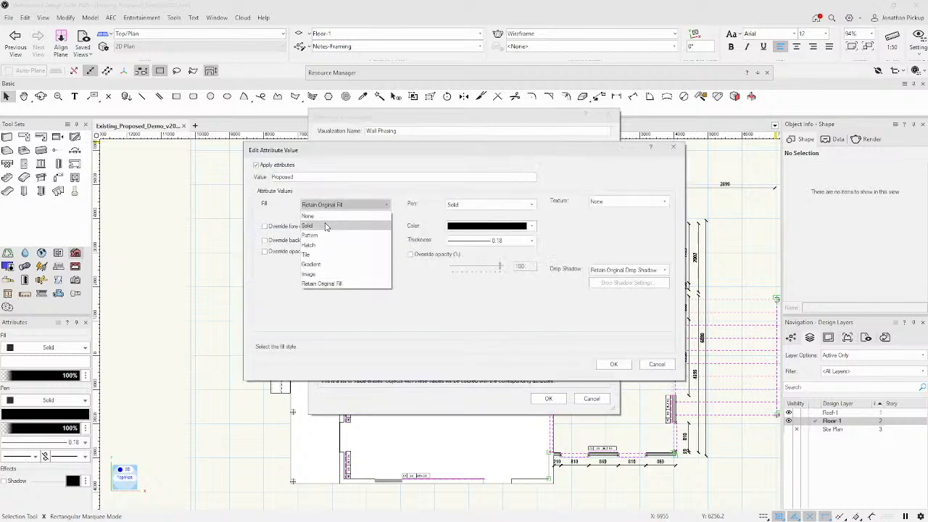
pyautogui.click(324, 235)
pyautogui.click(328, 227)
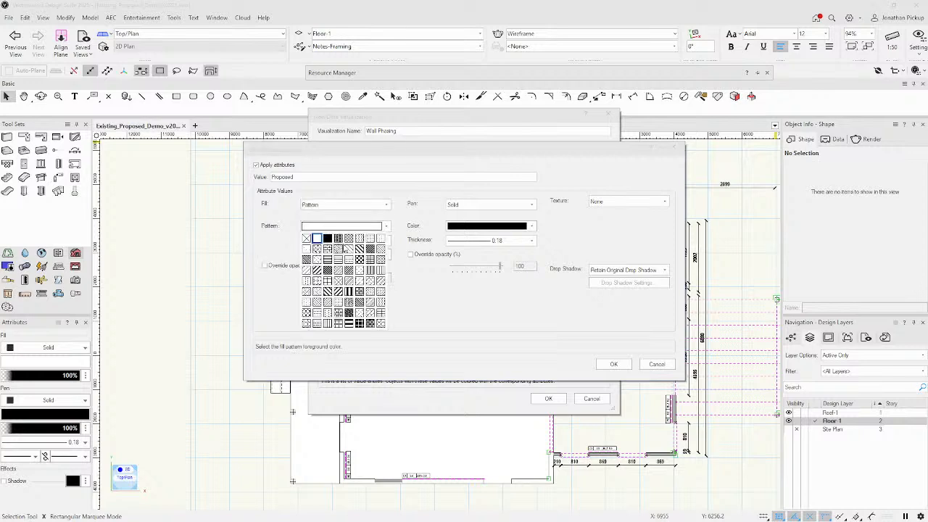
pyautogui.click(370, 240)
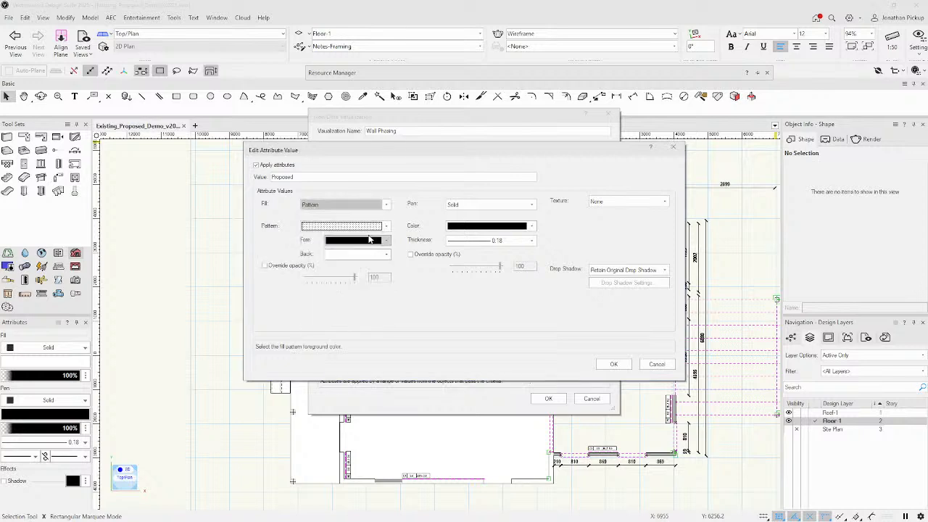
pyautogui.click(498, 241)
pyautogui.click(515, 309)
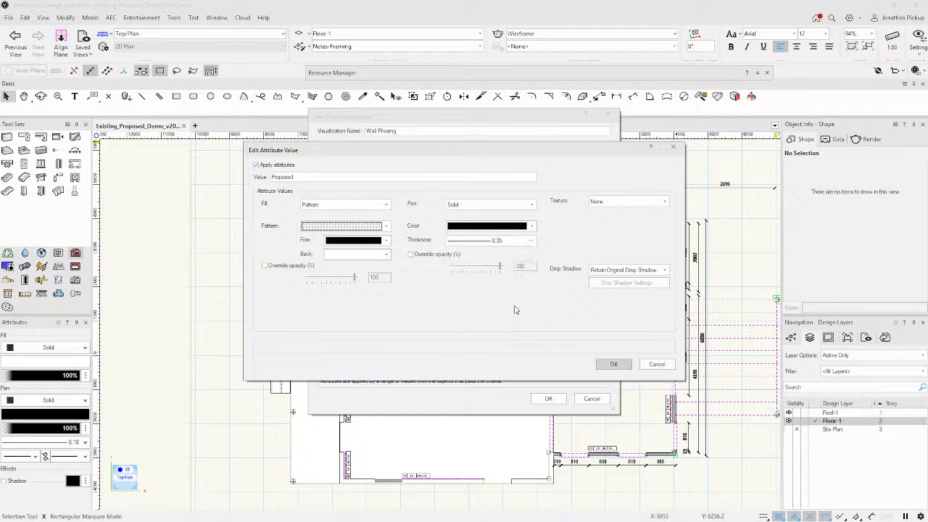
pyautogui.click(613, 364)
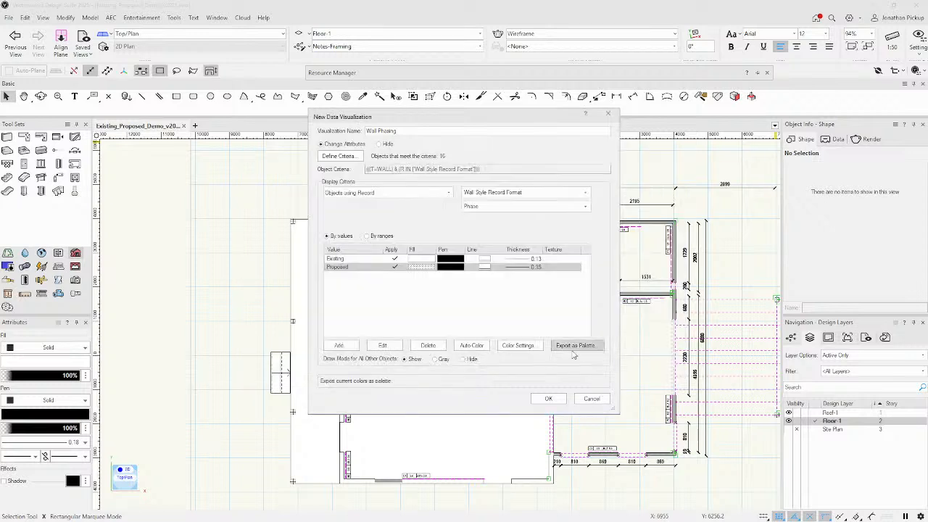
pyautogui.click(549, 398)
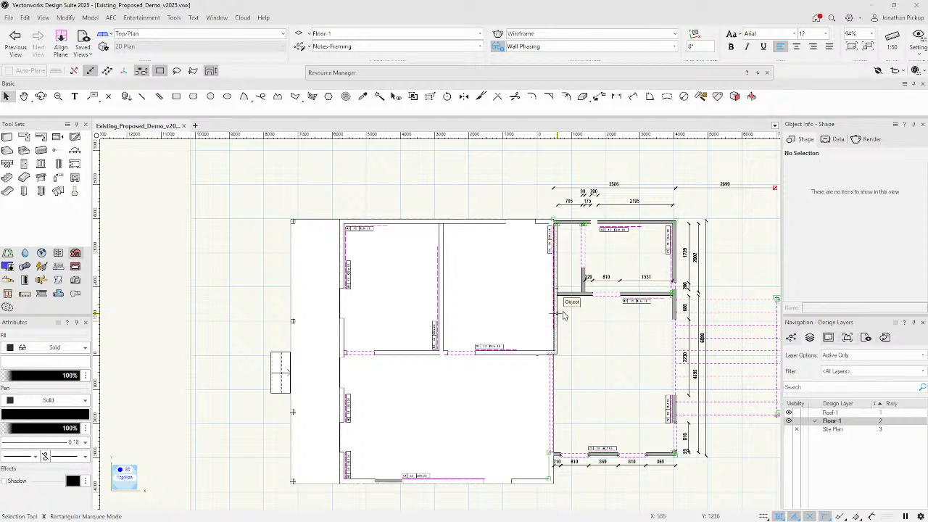
# Inspect the horizontal and vertical walls in Object Info, then choose the Eyedropper tool.
pyautogui.scroll(-2, 431, 209)
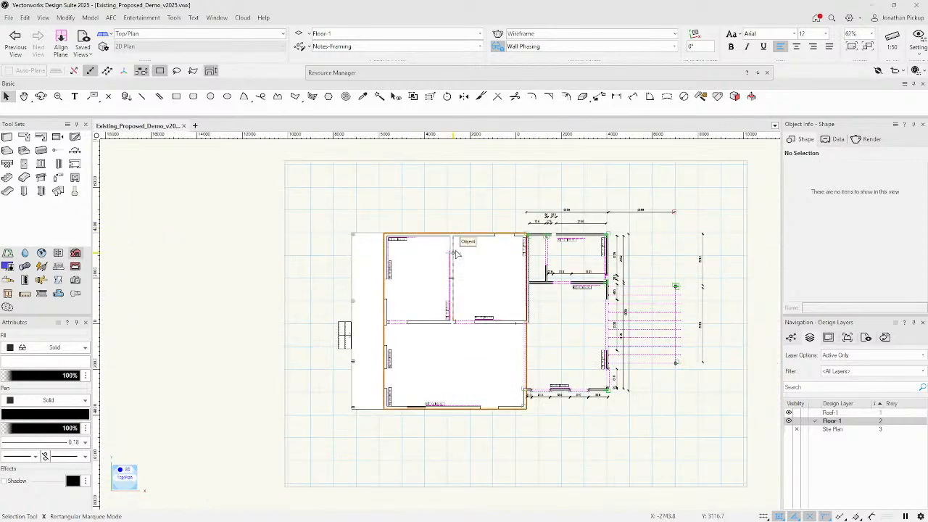
pyautogui.scroll(8, 558, 309)
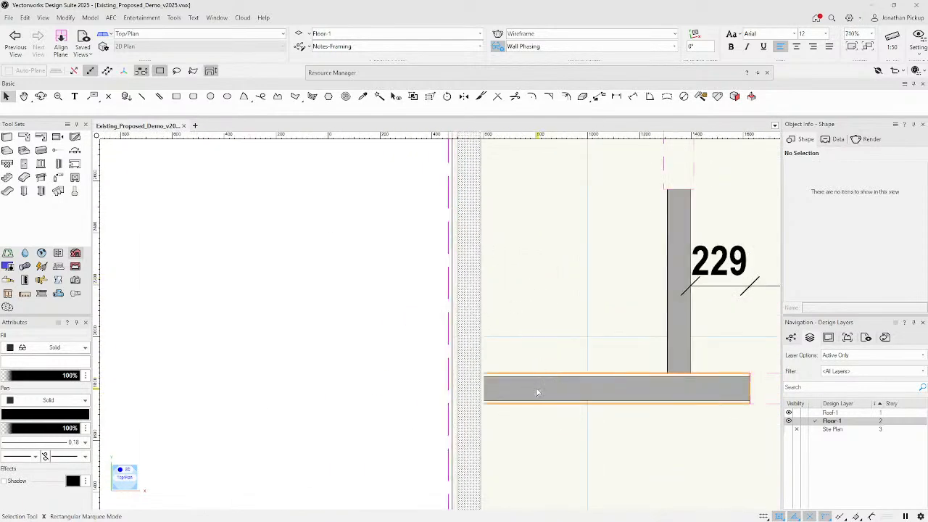
pyautogui.click(533, 392)
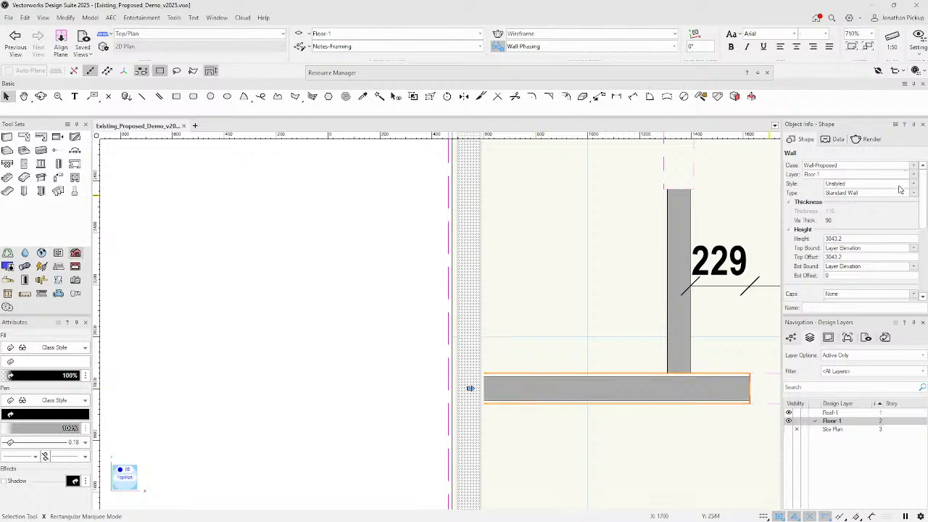
pyautogui.scroll(-5, 642, 300)
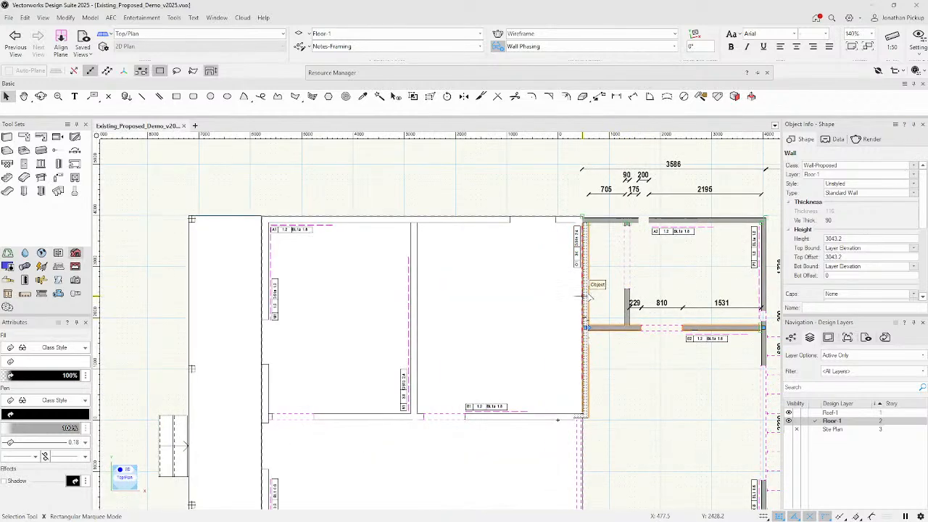
pyautogui.click(585, 298)
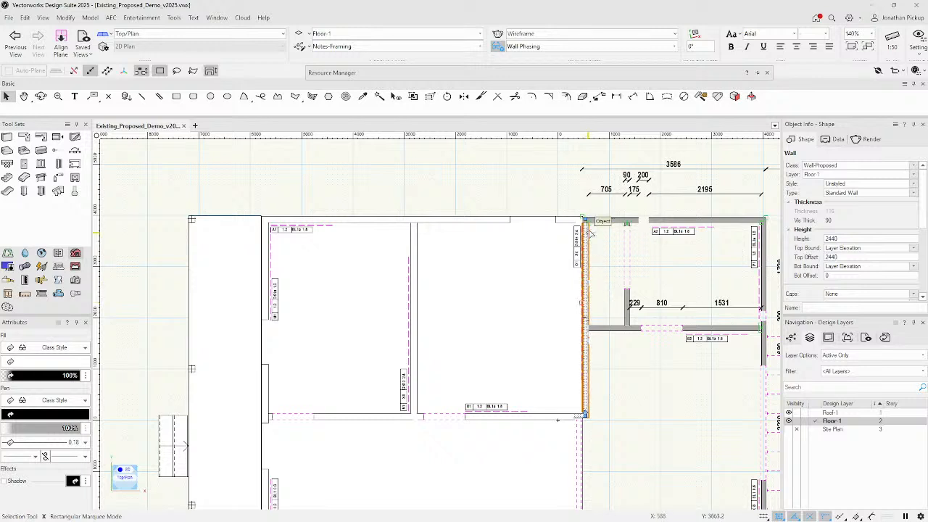
pyautogui.click(380, 97)
pyautogui.click(360, 98)
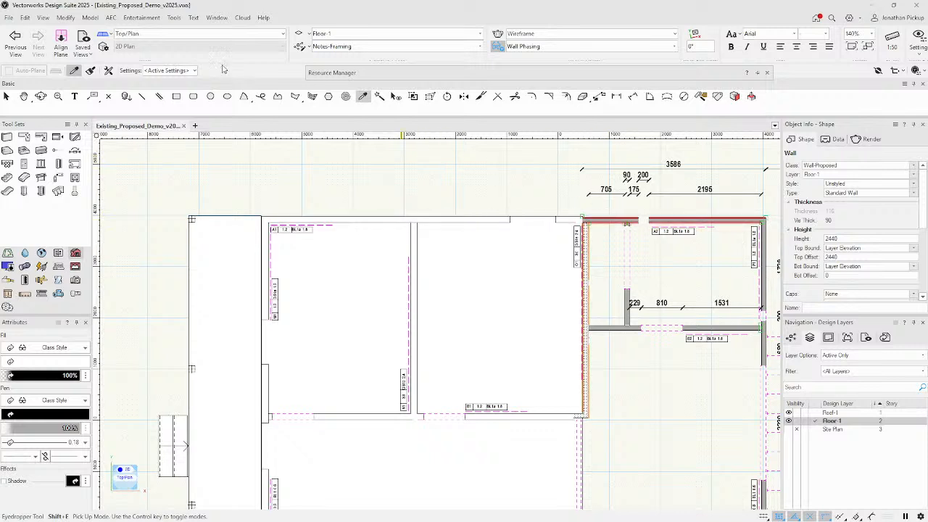
# Set the Eyedropper to pick up only the Class attribute and confirm its preferences.
pyautogui.click(174, 70)
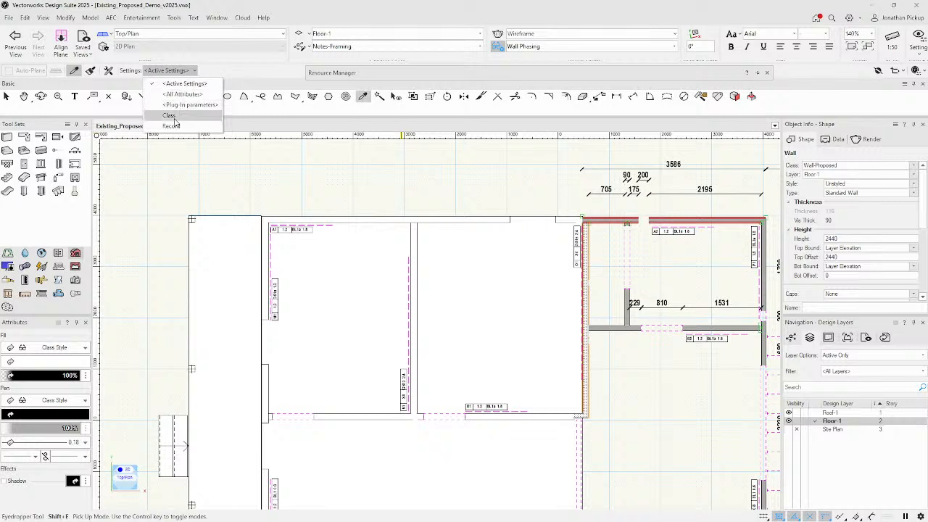
pyautogui.click(169, 116)
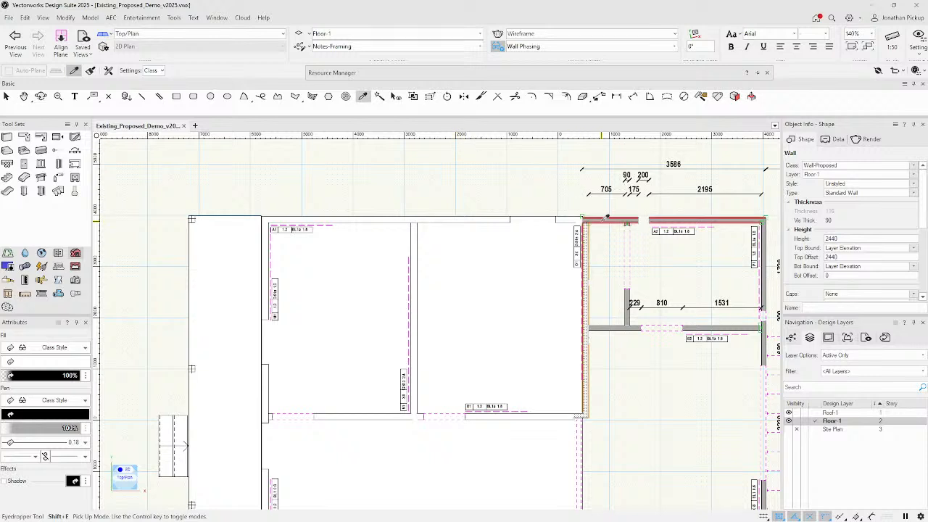
pyautogui.click(155, 70)
pyautogui.click(108, 71)
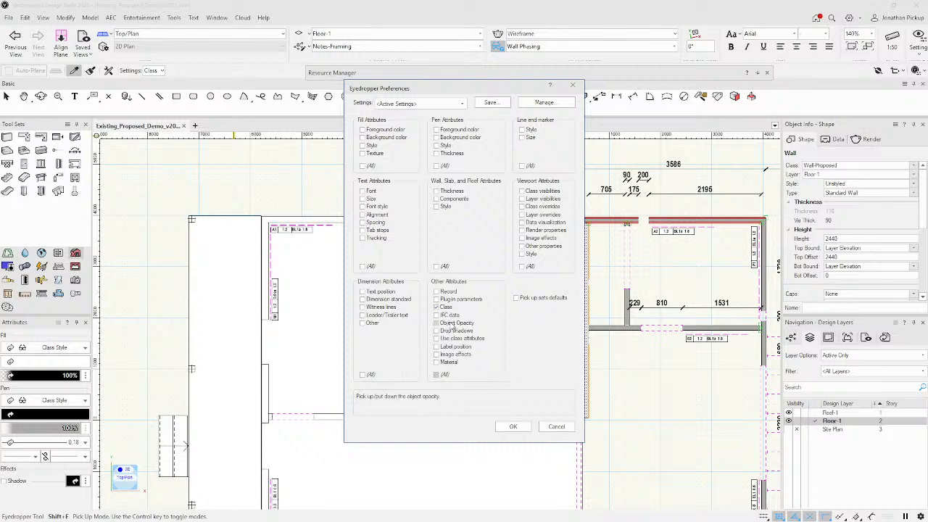
pyautogui.click(513, 426)
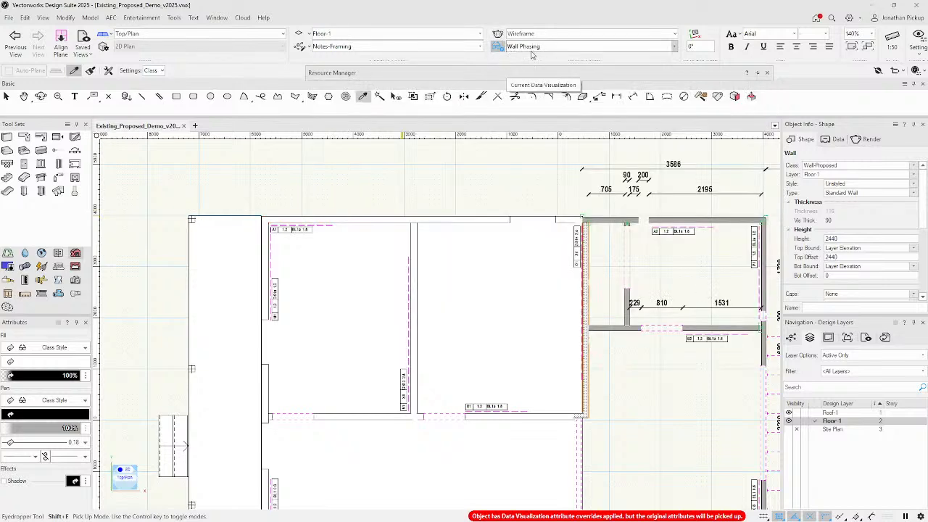
# Turn off the Wall Phasing data visualization.
pyautogui.click(660, 48)
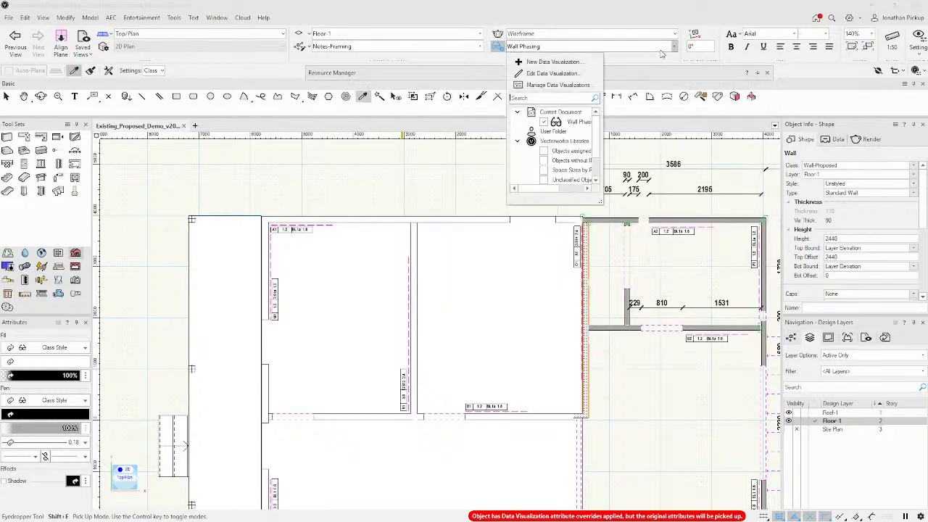
pyautogui.click(546, 124)
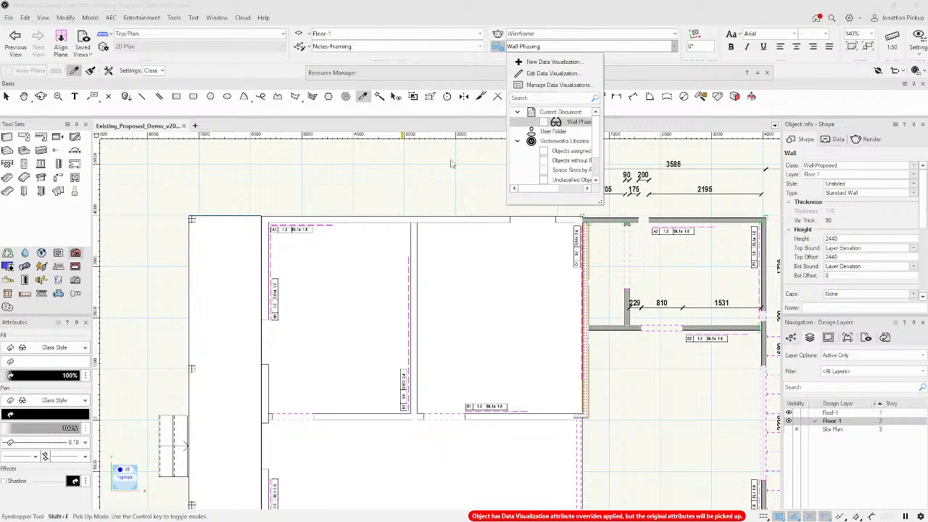
pyautogui.click(451, 160)
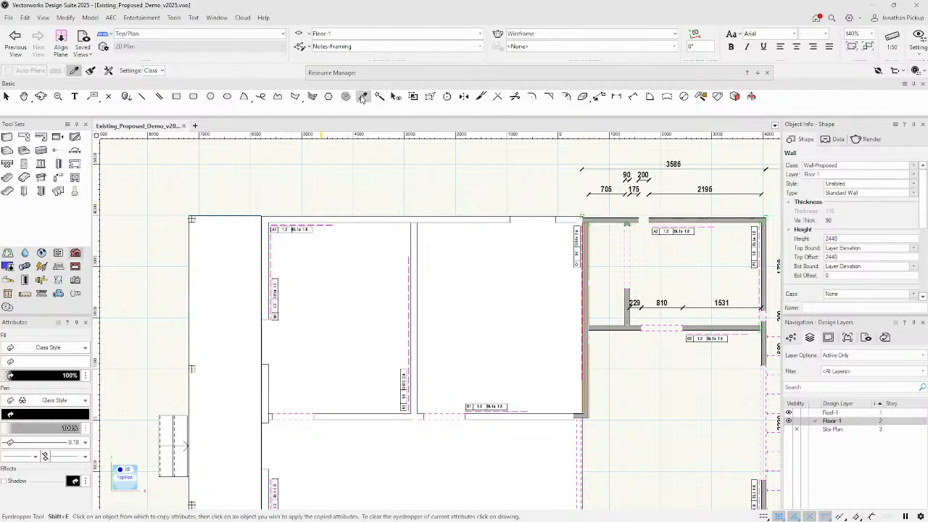
# Select walls similar to the top wall by Object, then by Class and Object, deselect, and return to Eyedropper.
pyautogui.click(380, 97)
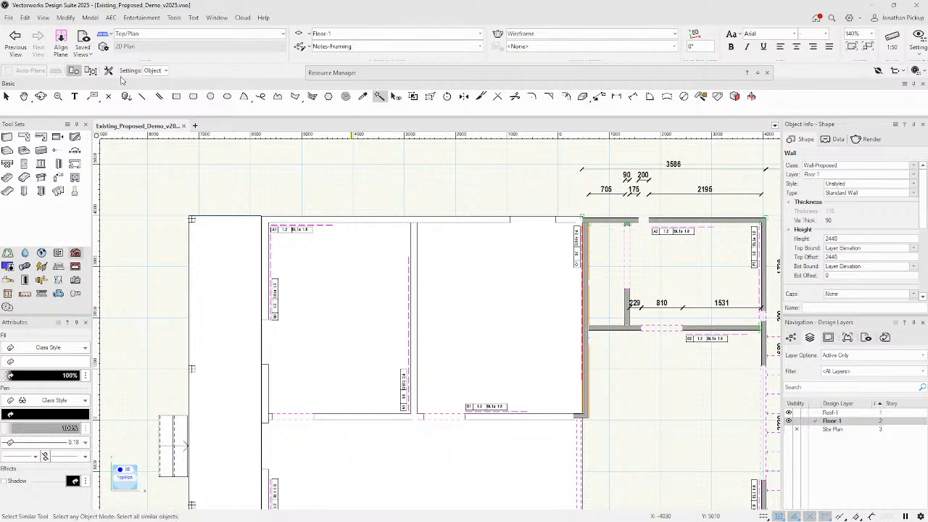
pyautogui.click(159, 71)
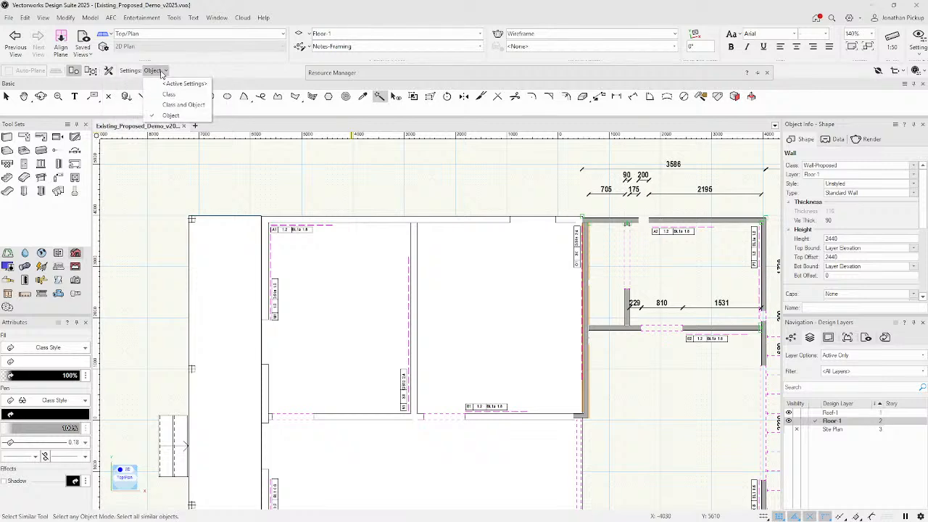
pyautogui.click(568, 193)
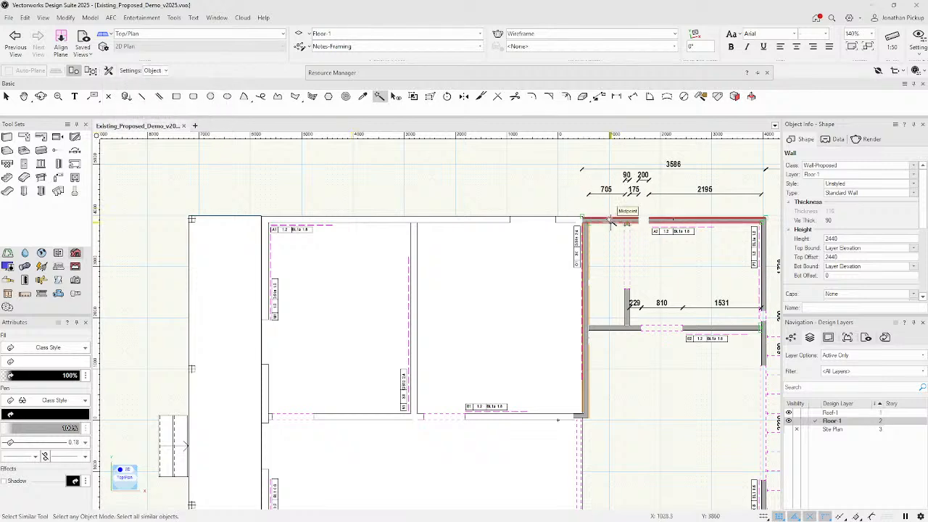
pyautogui.click(605, 219)
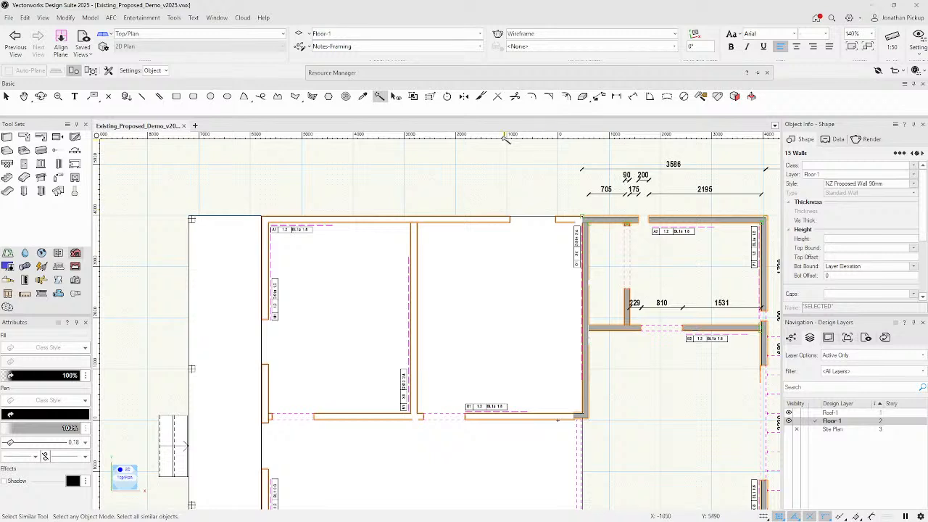
pyautogui.click(148, 71)
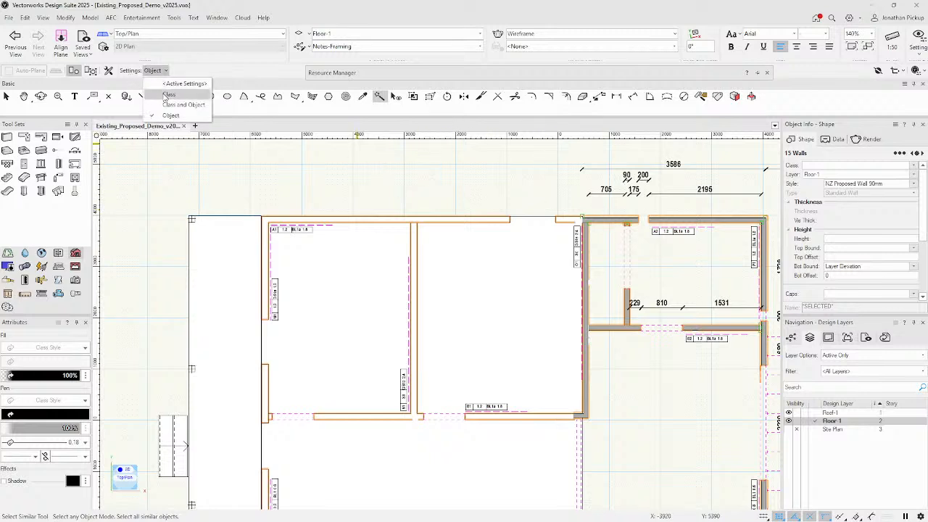
pyautogui.click(183, 105)
pyautogui.click(607, 222)
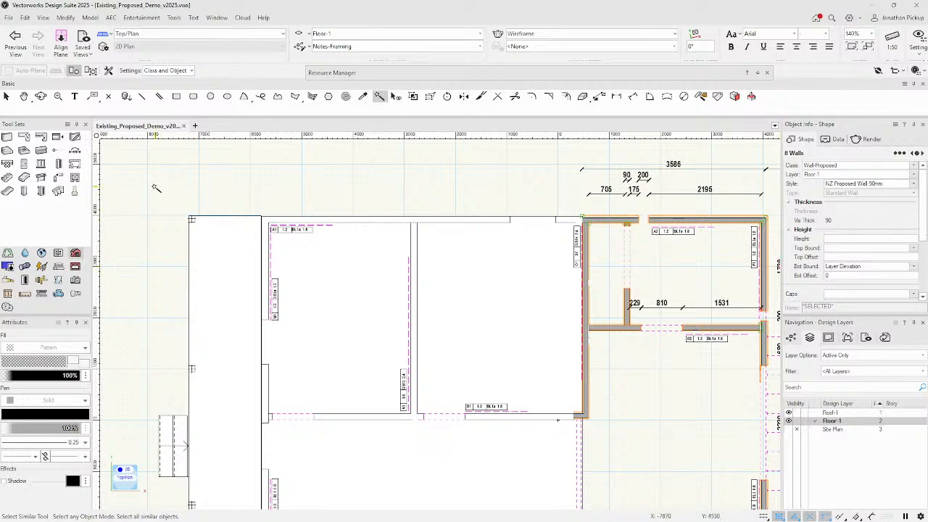
pyautogui.click(335, 161)
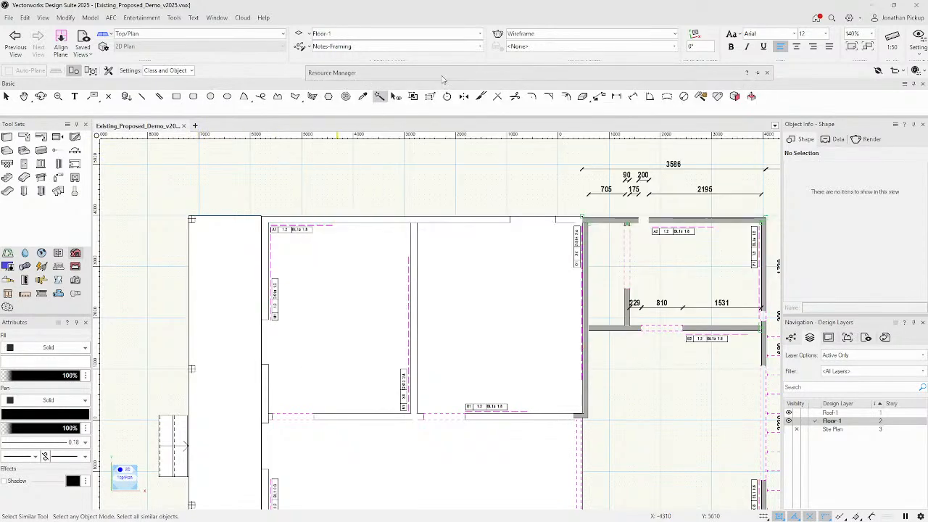
pyautogui.click(363, 98)
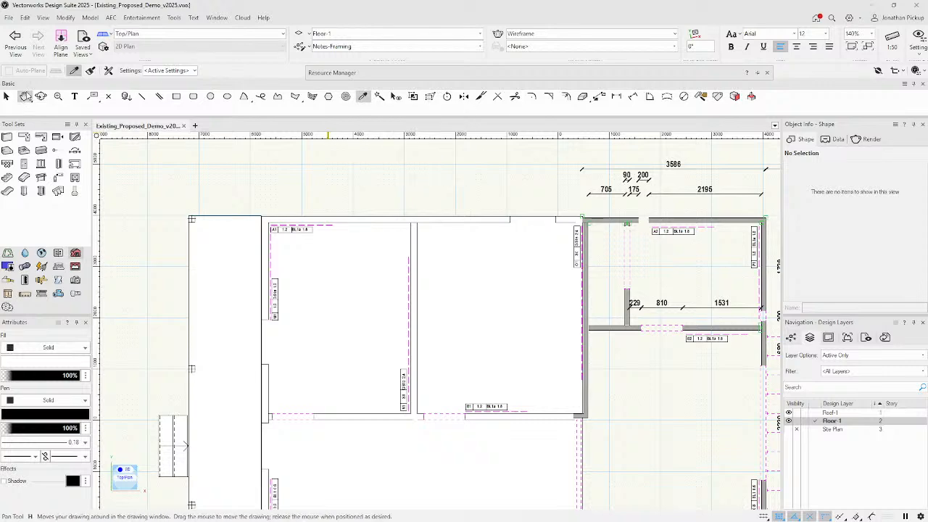
# Set the Eyedropper to Record only, apply it to the top and short walls, and save preferences.
pyautogui.click(169, 70)
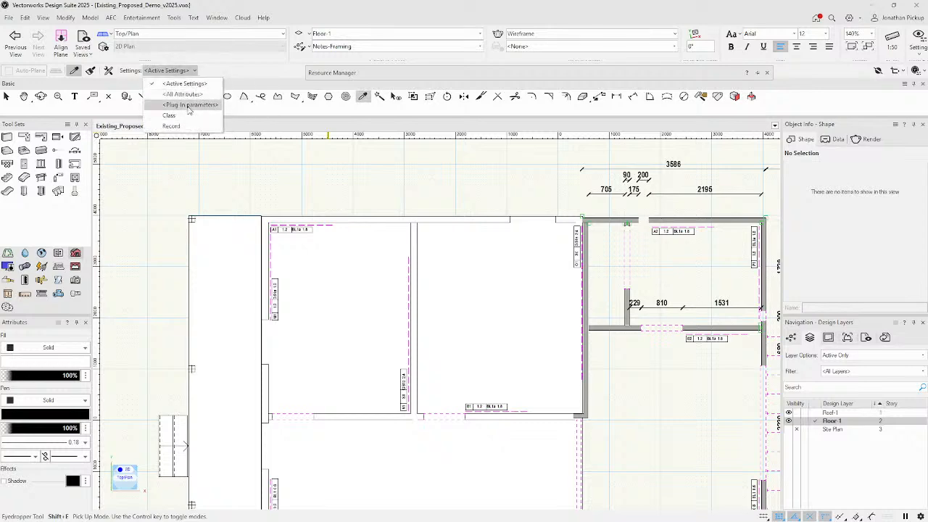
pyautogui.click(171, 126)
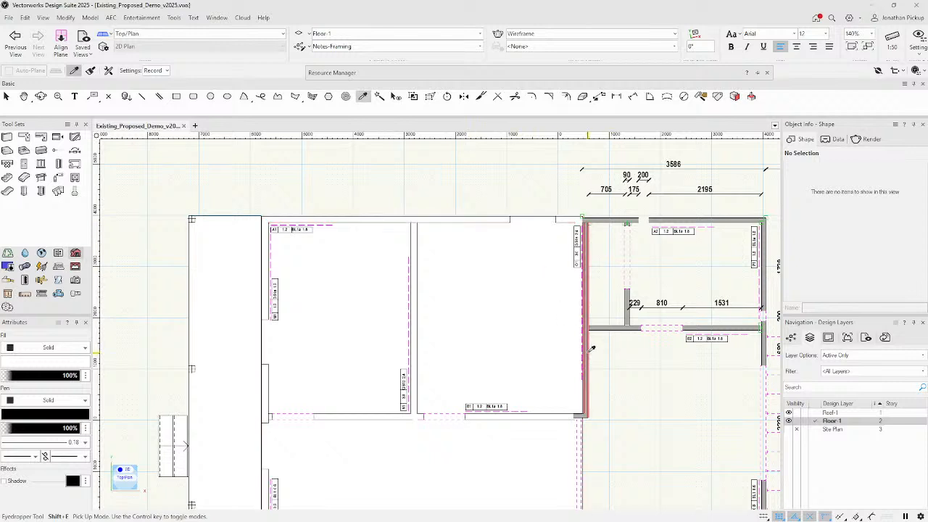
pyautogui.press('alt')
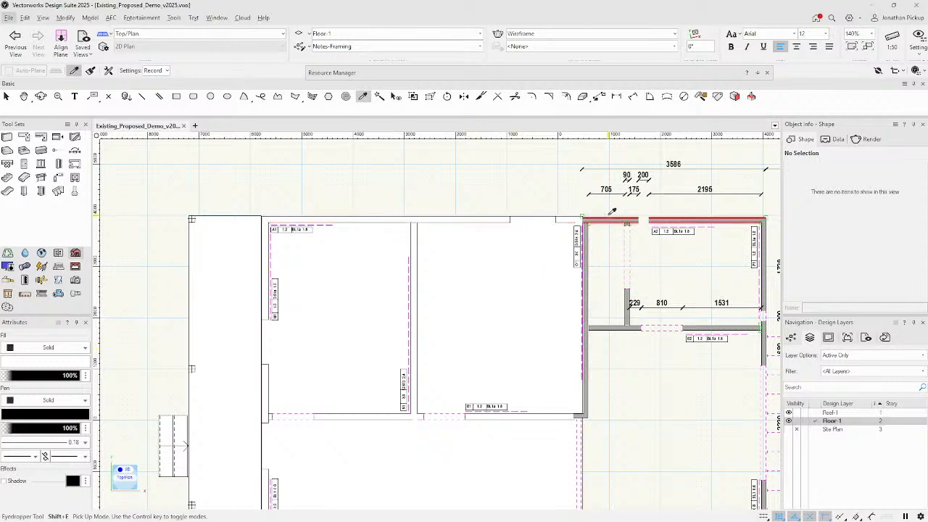
pyautogui.press('ctrl')
pyautogui.keyDown('ctrl'); pyautogui.click(615, 217); pyautogui.keyUp('ctrl')
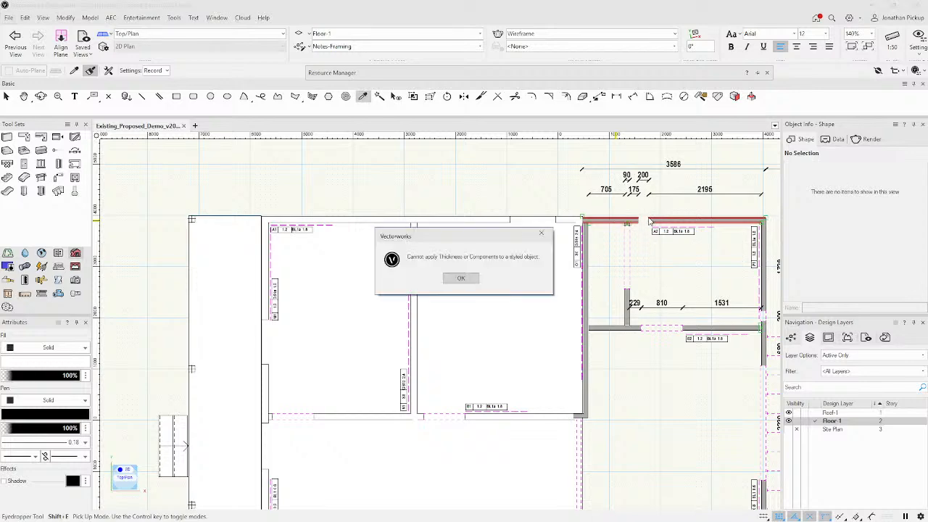
pyautogui.click(462, 279)
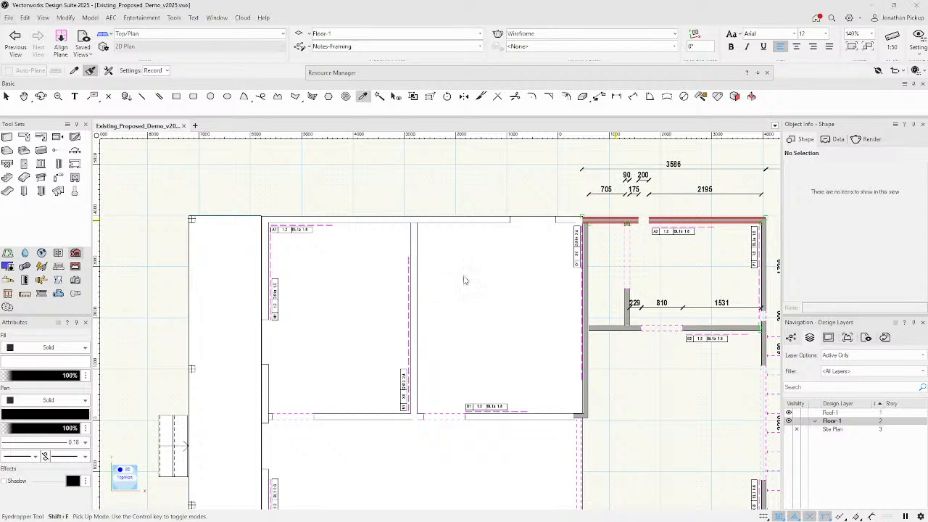
pyautogui.keyDown('ctrl'); pyautogui.click(628, 288); pyautogui.keyUp('ctrl')
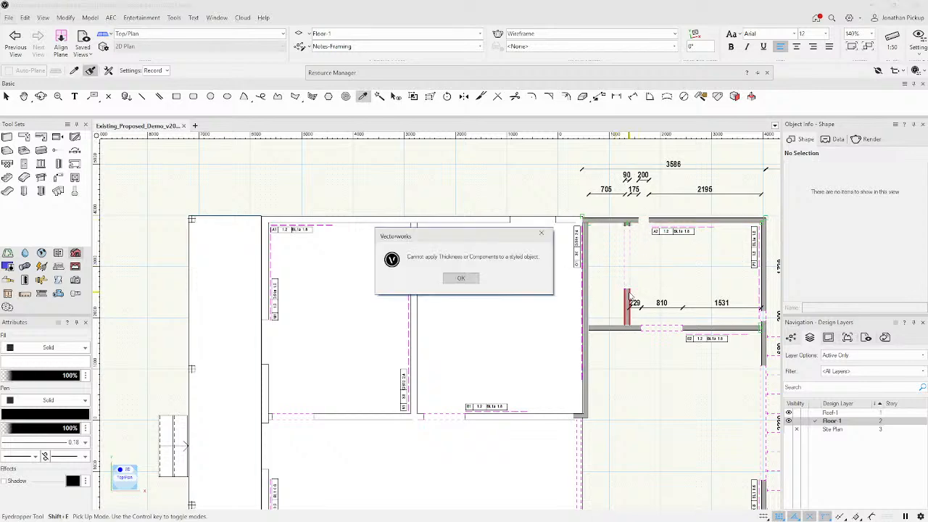
pyautogui.click(464, 277)
pyautogui.click(163, 70)
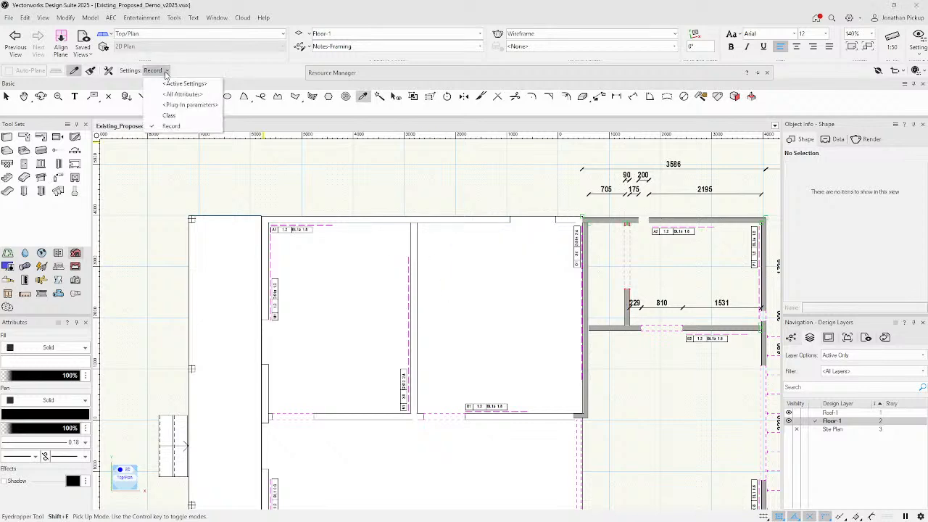
pyautogui.click(109, 71)
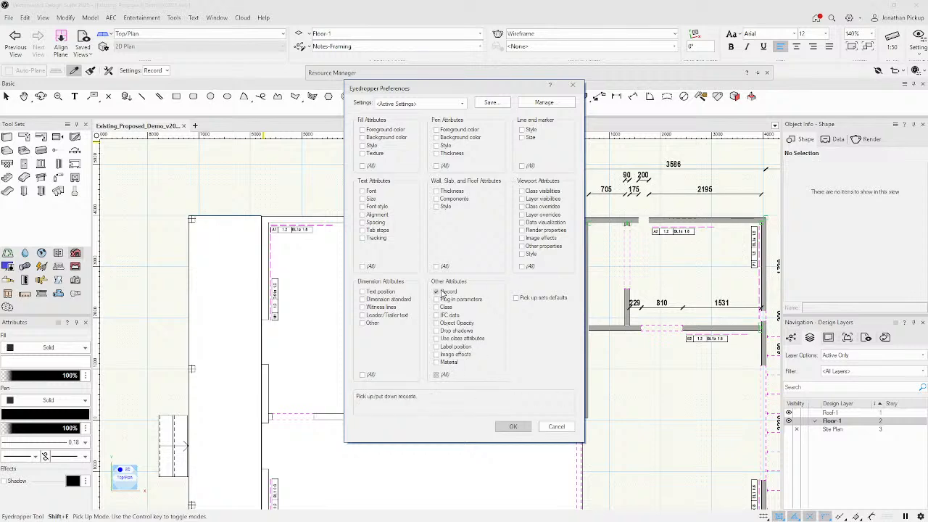
pyautogui.click(513, 427)
# Select the top wall and show its attached records in the Object Info Data tab.
pyautogui.press('super')
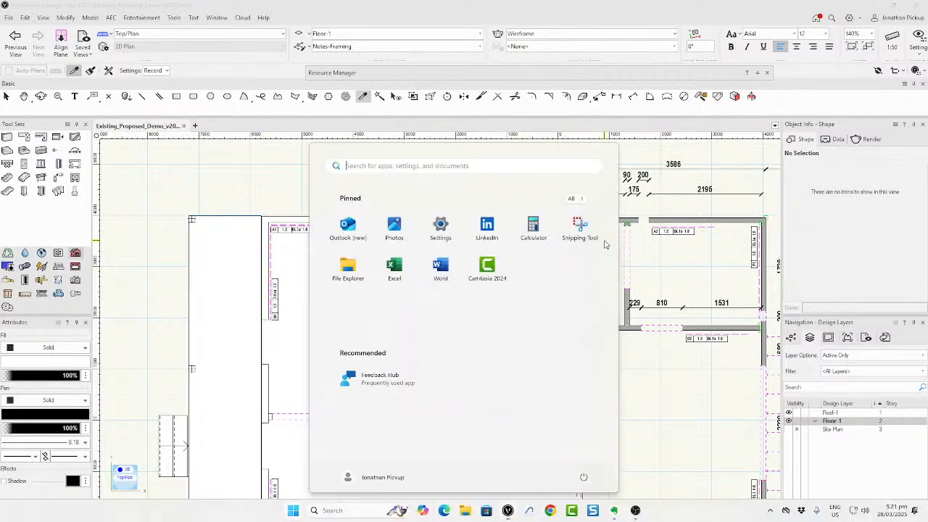
pyautogui.write('x')
pyautogui.press('Escape')
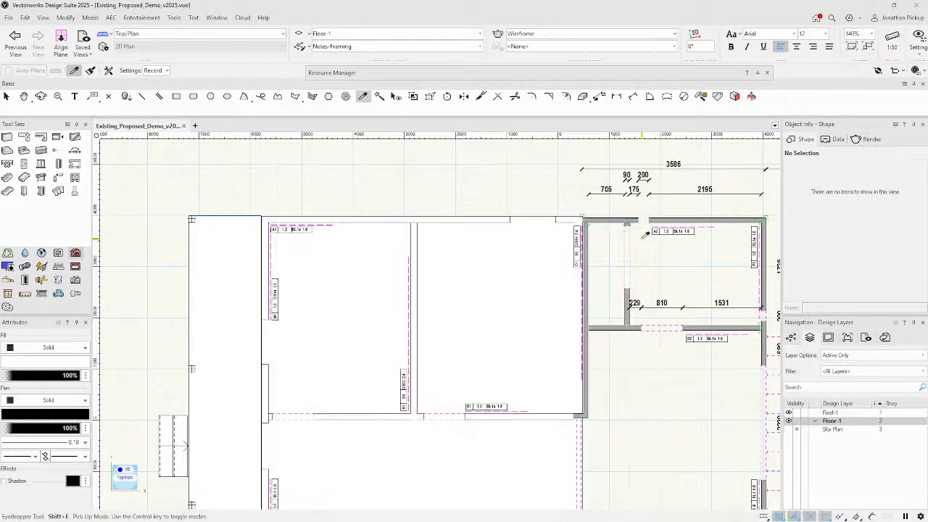
pyautogui.press('x')
pyautogui.click(607, 219)
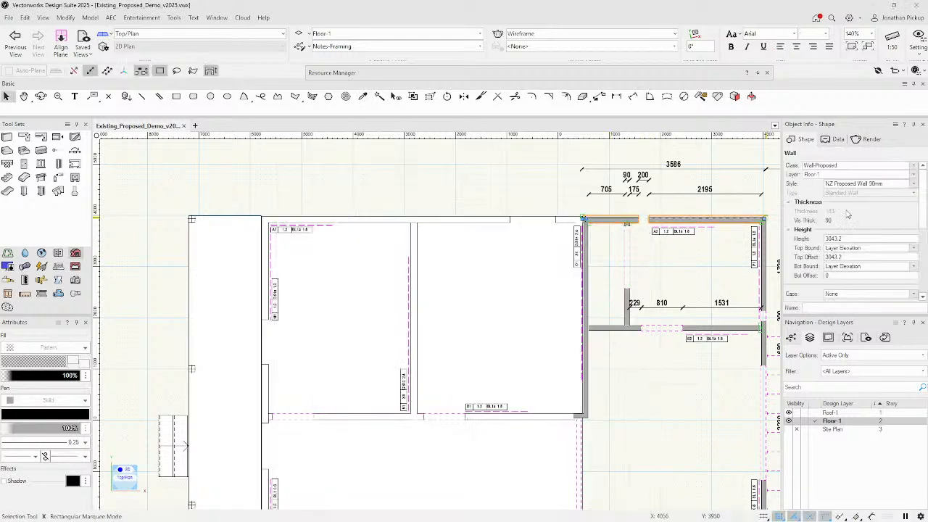
pyautogui.click(835, 140)
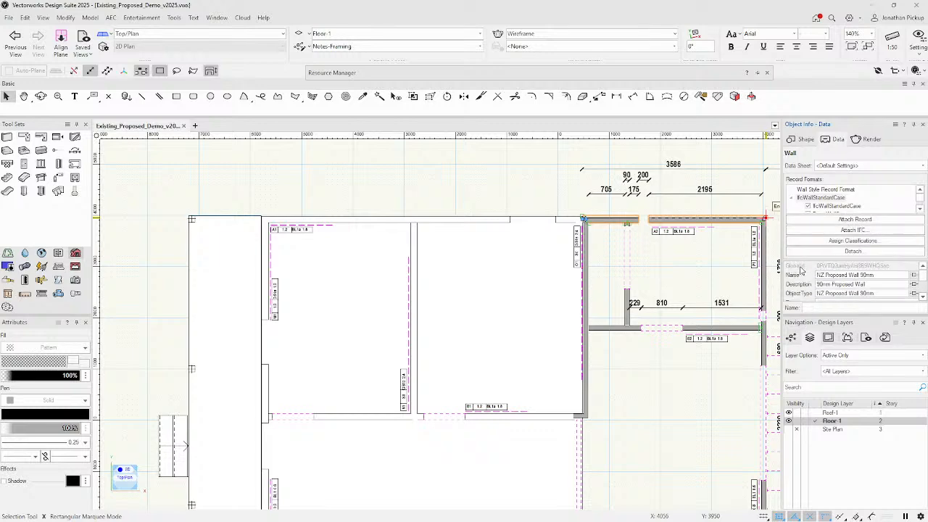
# Set the top wall's Wall Style Record Format Insulation to Thermal Insulation, then deselect.
pyautogui.click(810, 190)
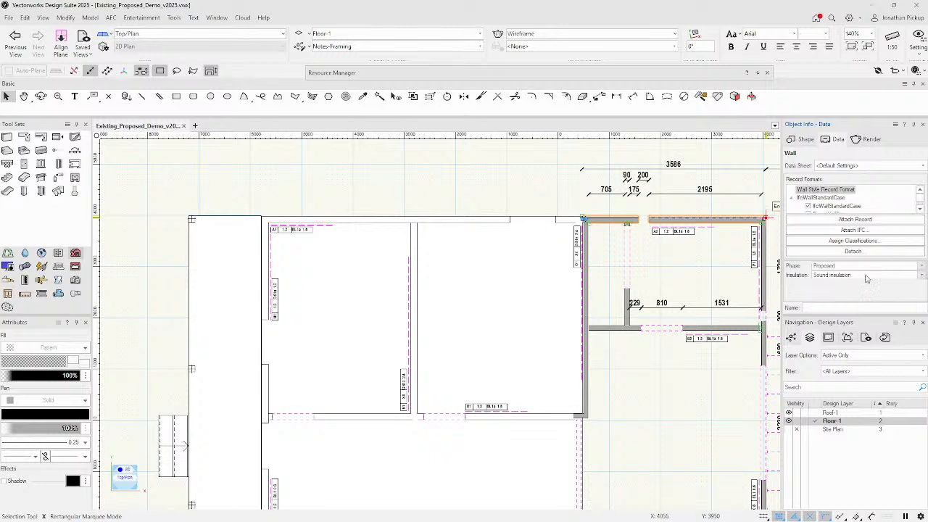
pyautogui.click(833, 277)
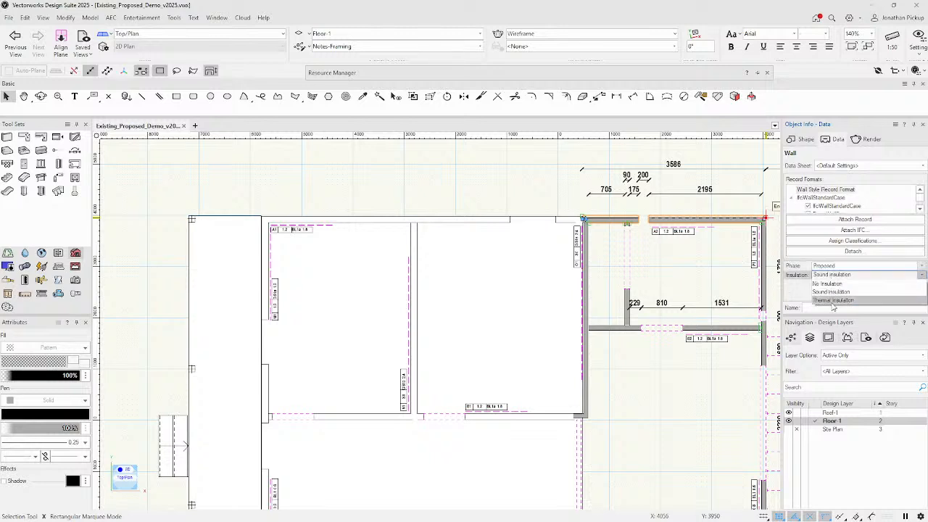
pyautogui.click(834, 296)
pyautogui.click(764, 236)
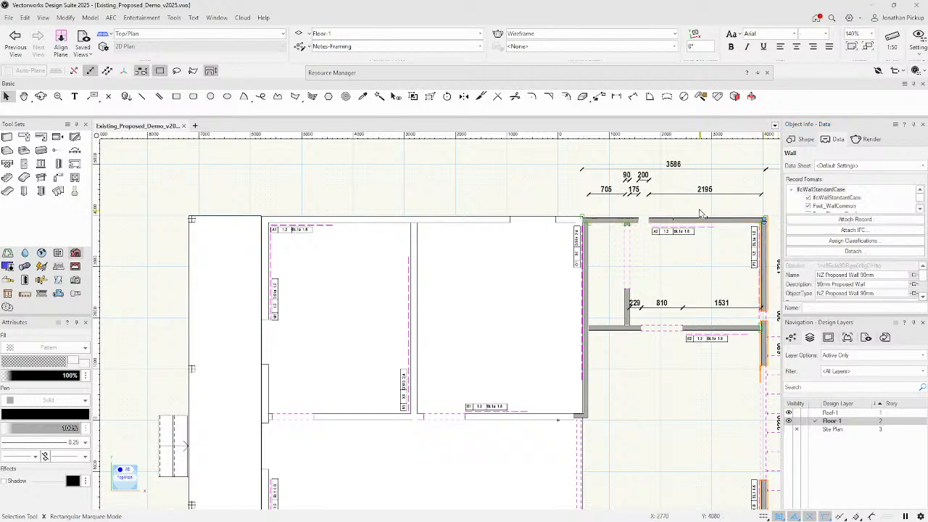
pyautogui.click(375, 180)
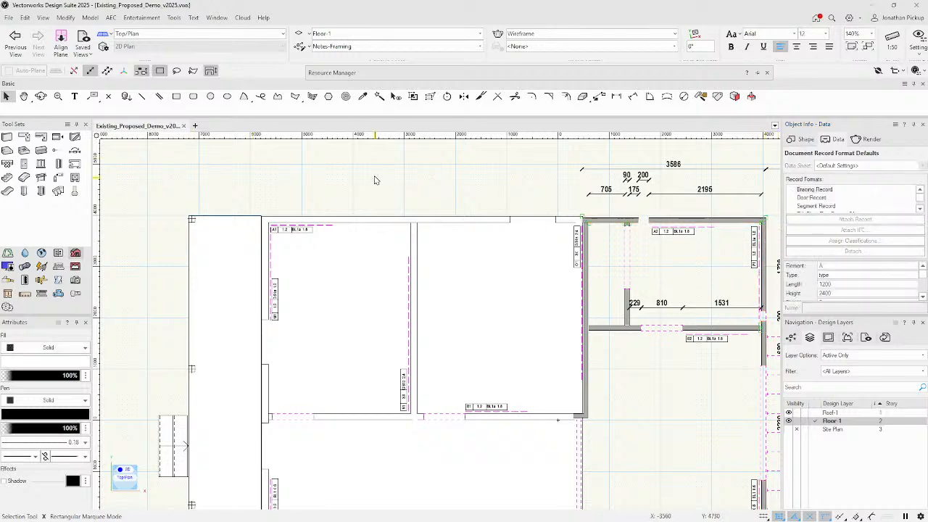
# Turn on the Wall Phasing visualization, then open Manage Data Visualizations.
pyautogui.click(536, 47)
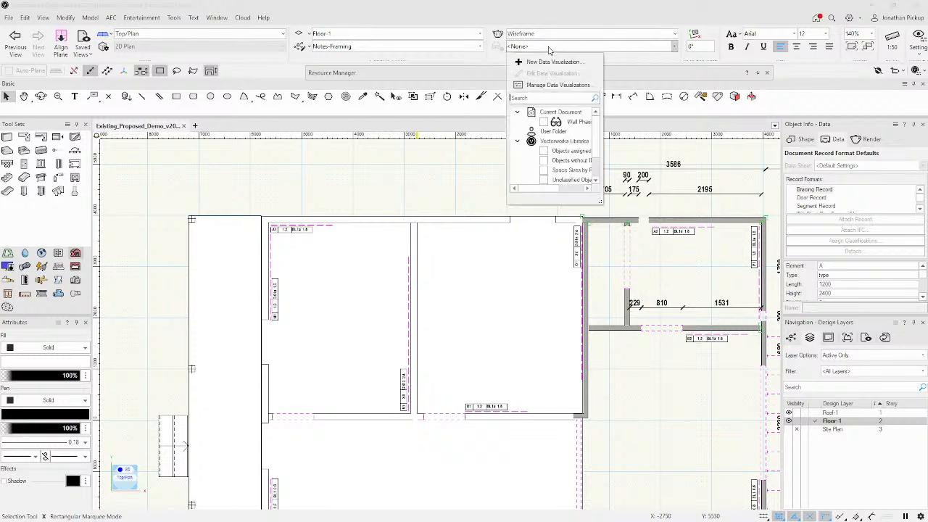
pyautogui.click(544, 122)
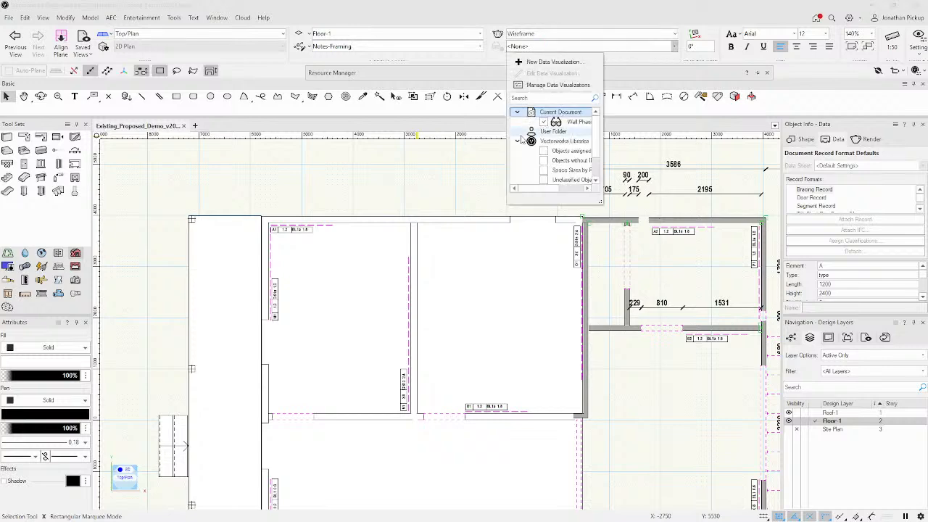
pyautogui.click(464, 168)
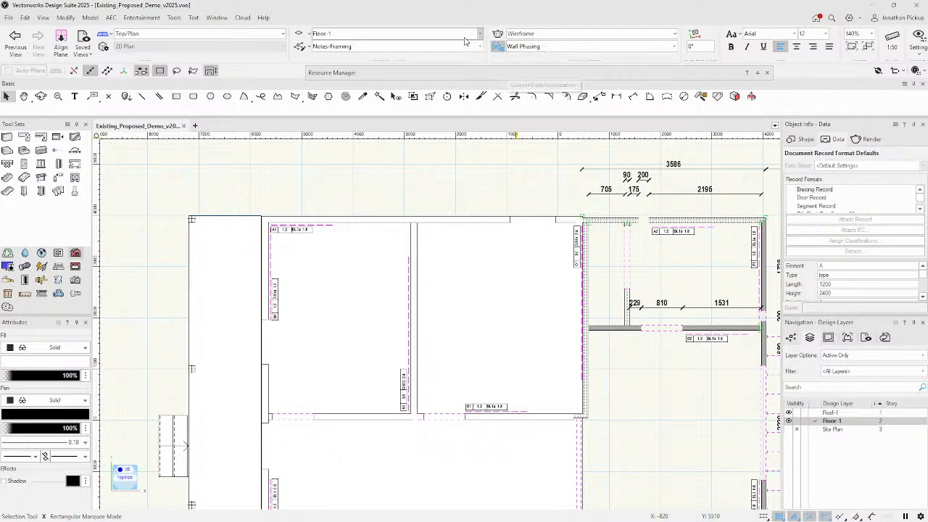
pyautogui.click(671, 47)
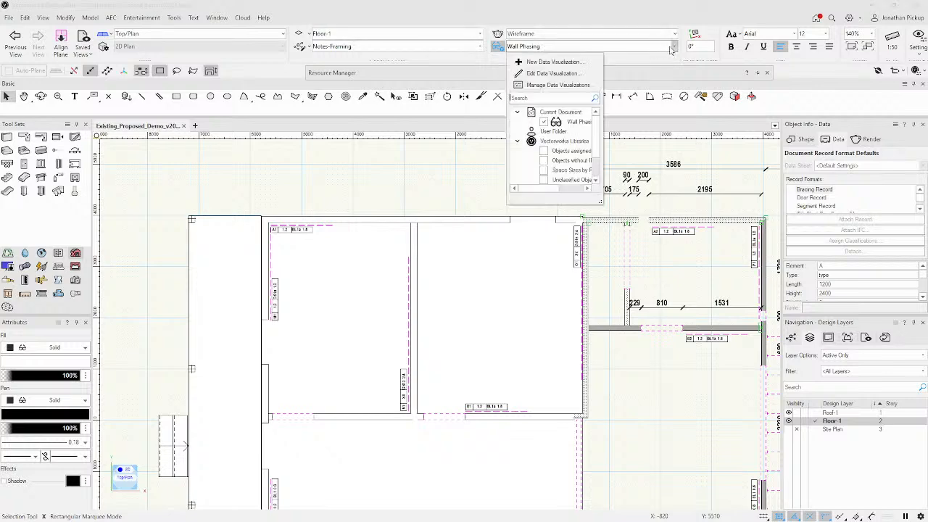
pyautogui.click(554, 85)
# Create a User Folder data visualization named Wall Insulation with a 'Type is Wall' criterion.
pyautogui.click(382, 220)
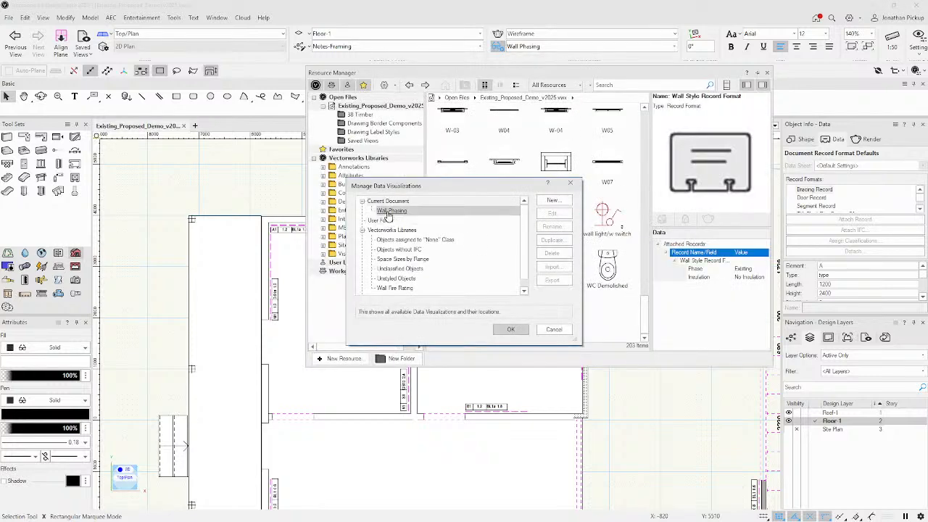
pyautogui.click(554, 200)
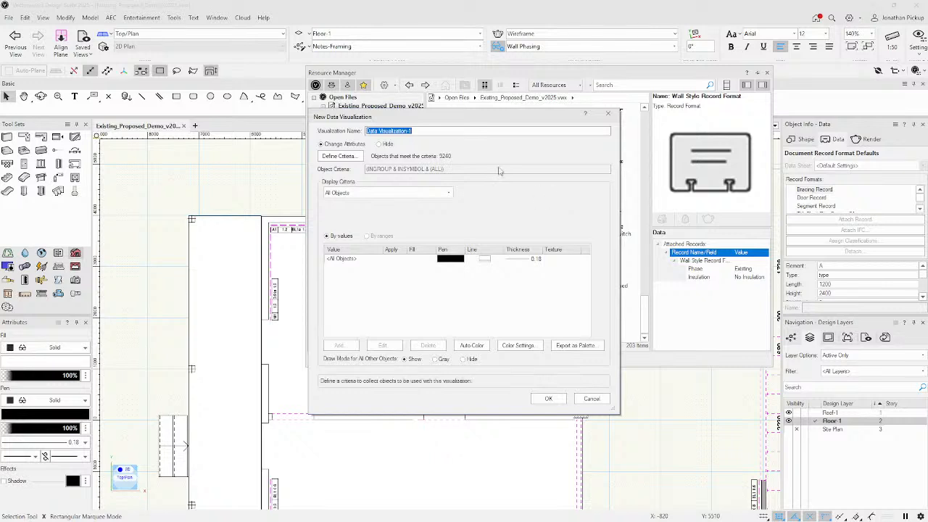
pyautogui.write('Wall')
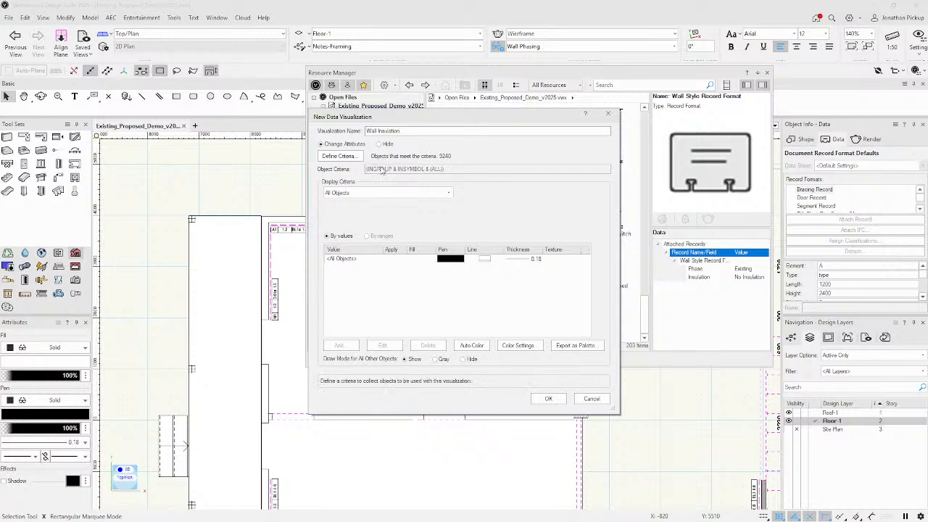
pyautogui.click(350, 157)
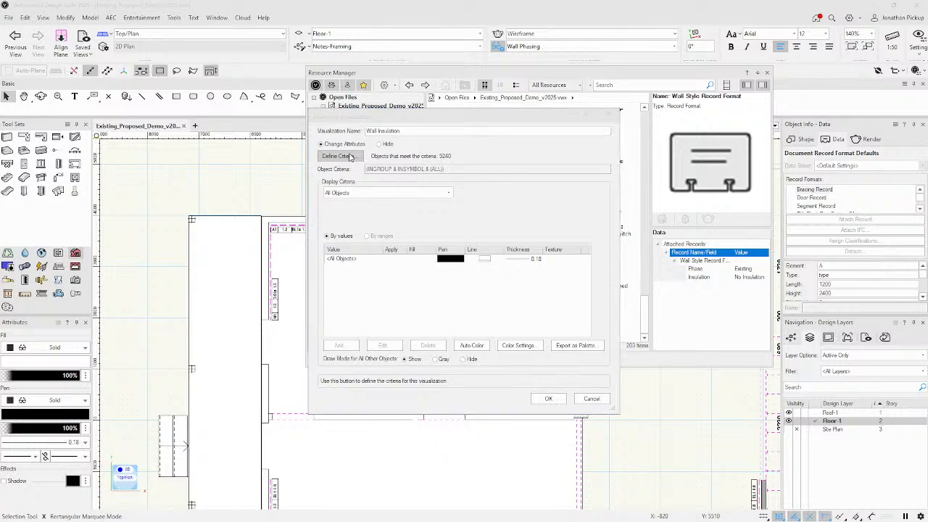
pyautogui.click(384, 198)
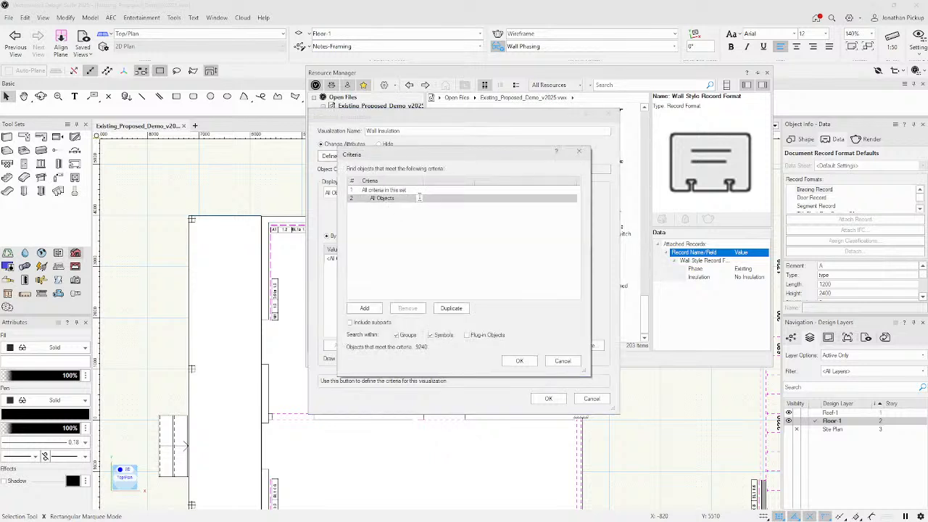
pyautogui.click(416, 198)
pyautogui.scroll(8, 397, 264)
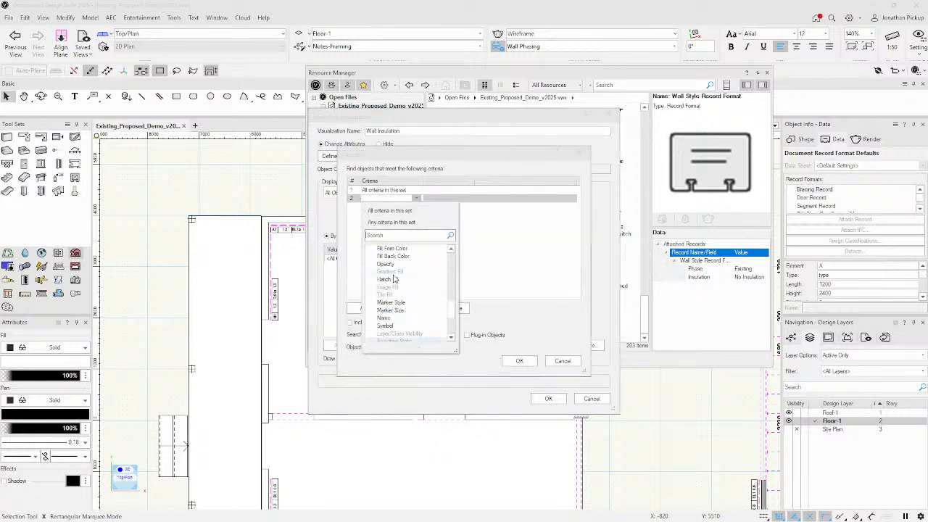
pyautogui.scroll(3, 398, 264)
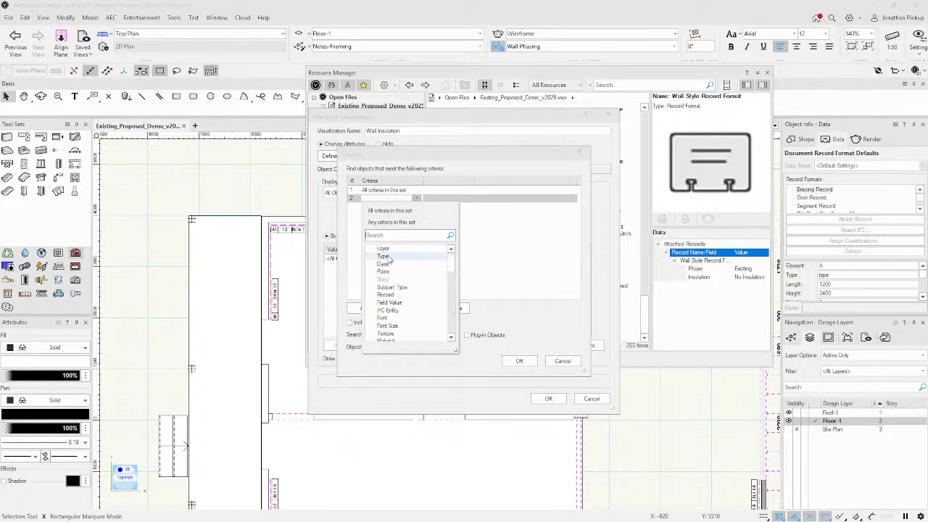
pyautogui.click(384, 257)
pyautogui.click(524, 198)
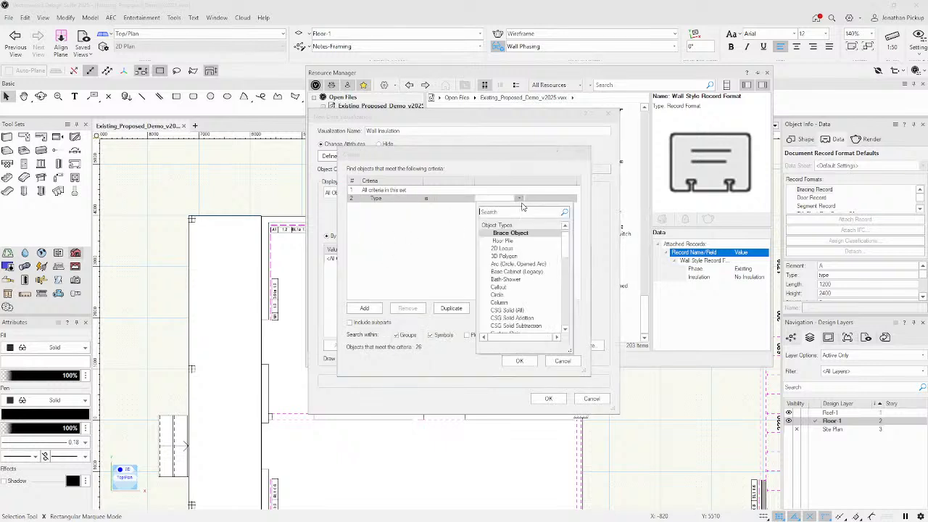
pyautogui.scroll(-10, 498, 297)
pyautogui.click(496, 318)
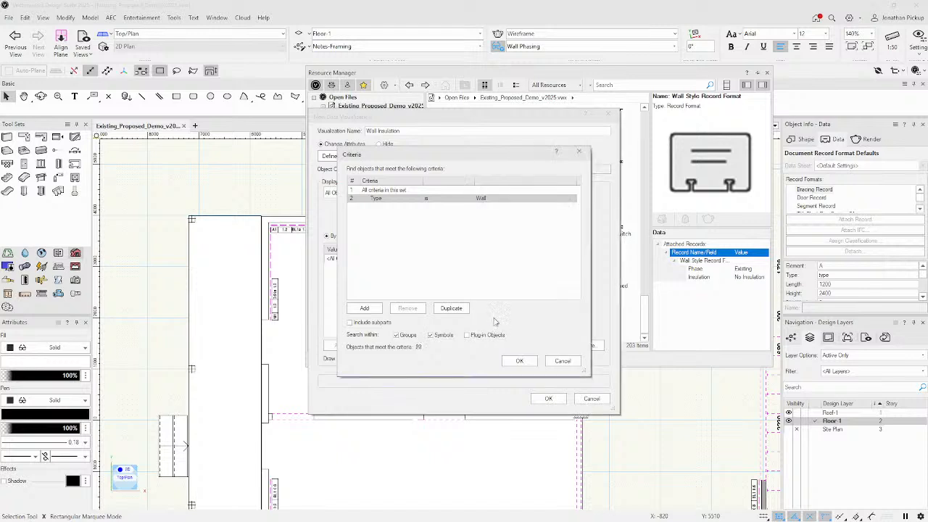
# Add a 'Wall Style Record Format is present' criterion and stop searching inside groups.
pyautogui.click(366, 308)
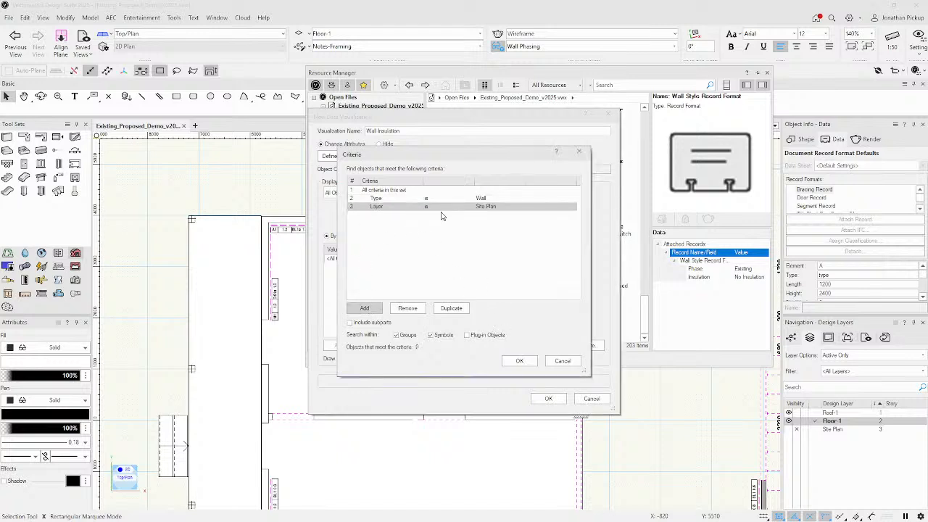
pyautogui.click(418, 207)
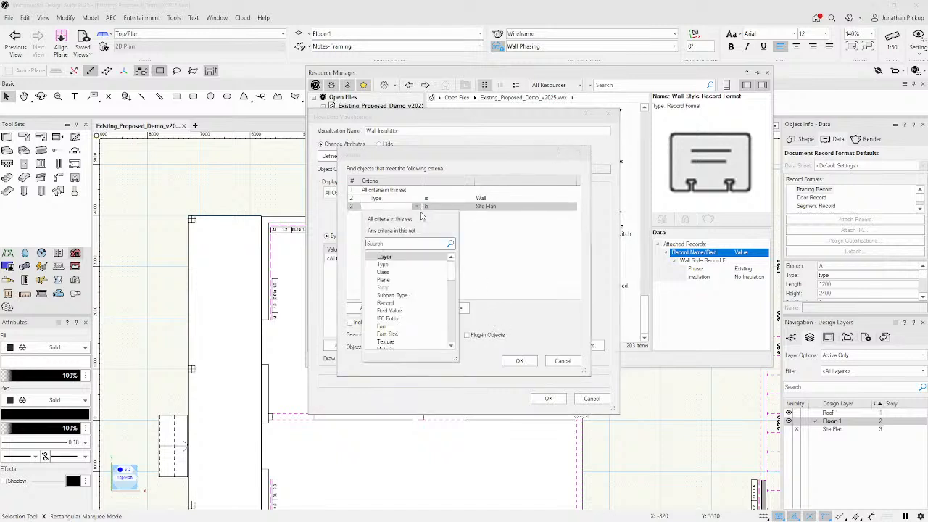
pyautogui.click(386, 303)
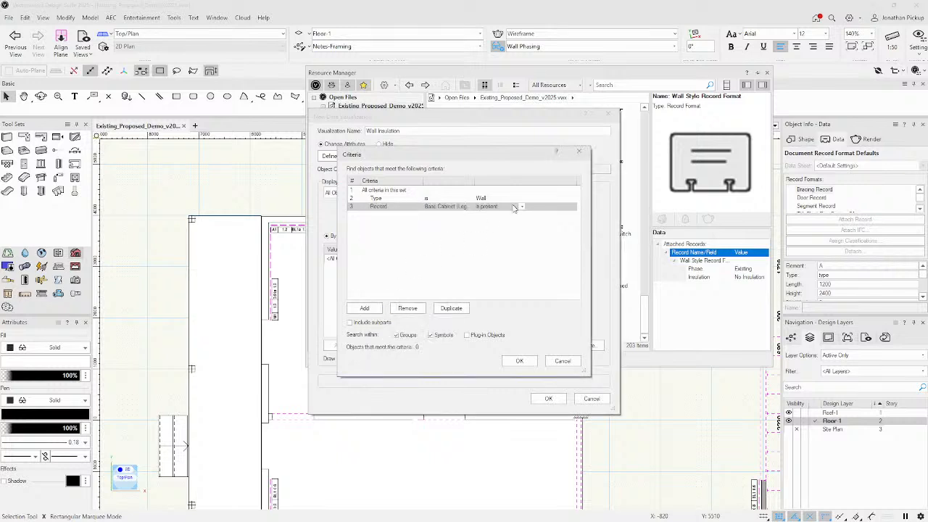
pyautogui.click(464, 208)
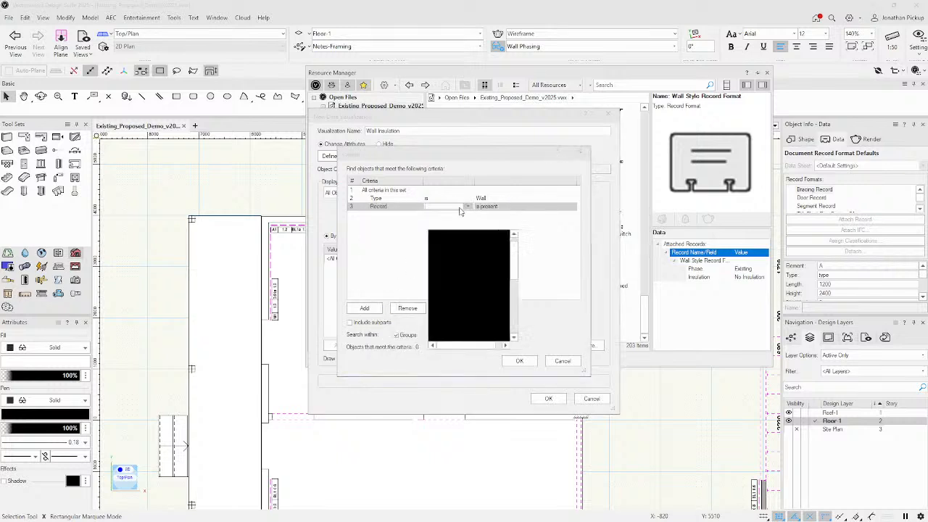
pyautogui.scroll(-5, 455, 300)
pyautogui.scroll(-2, 455, 302)
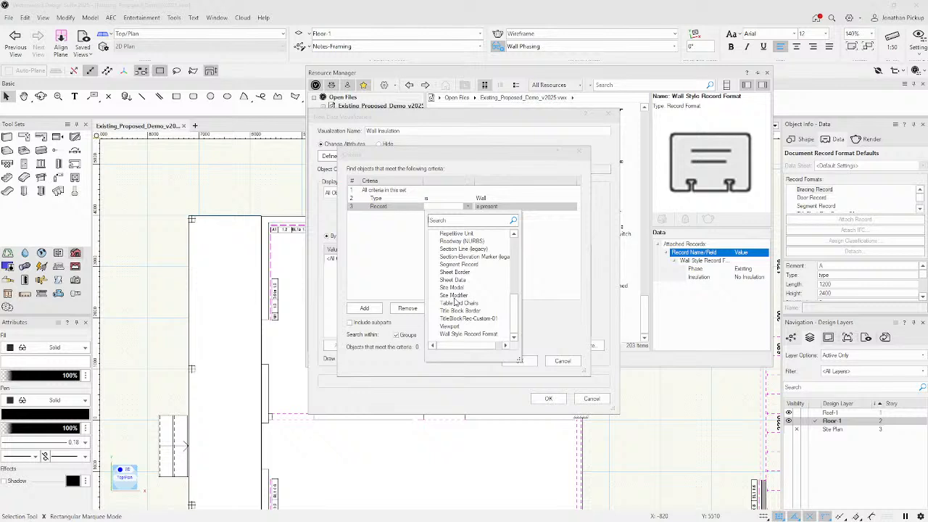
pyautogui.click(453, 335)
pyautogui.click(415, 335)
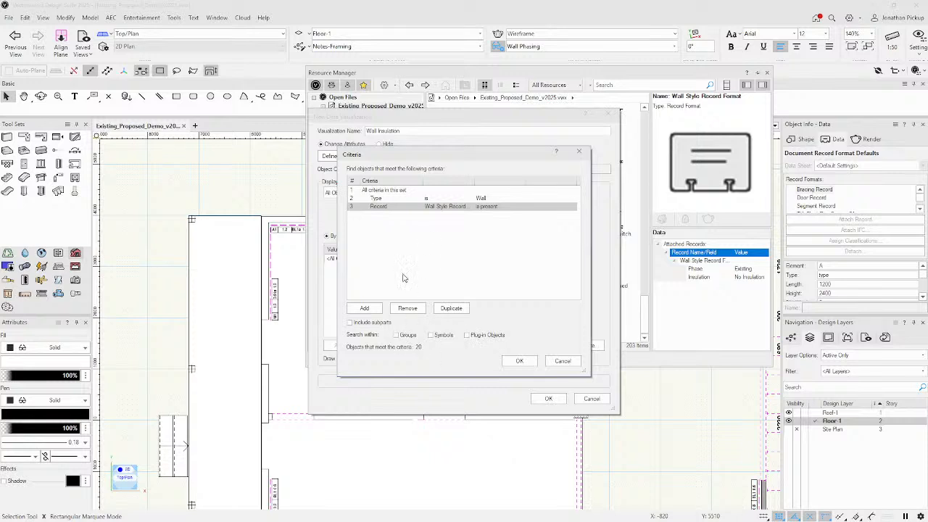
# Base the display on the Insulation field of the Wall Style Record Format record.
pyautogui.click(519, 360)
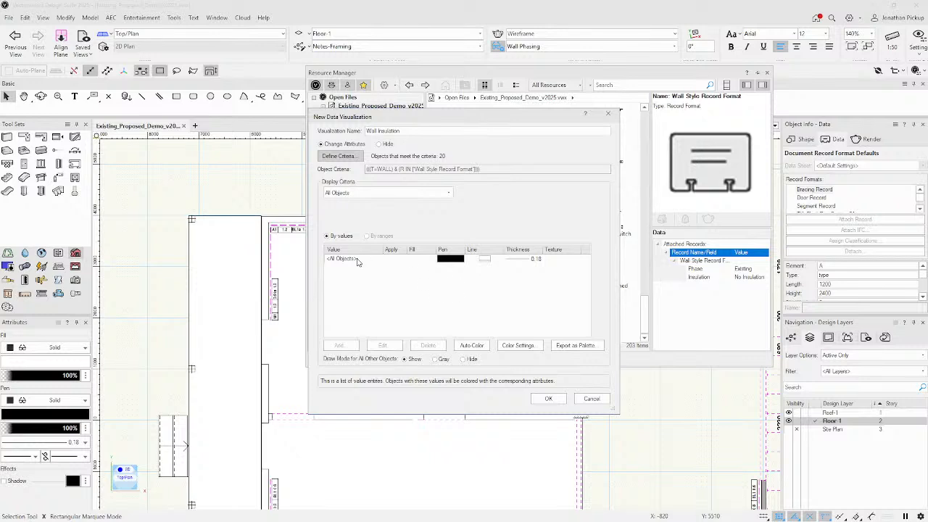
pyautogui.click(363, 193)
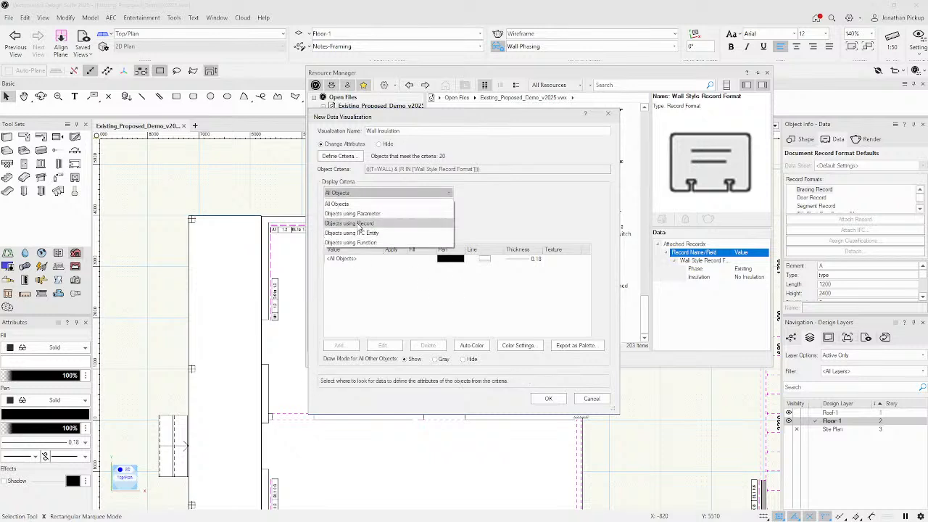
pyautogui.click(361, 224)
pyautogui.click(482, 290)
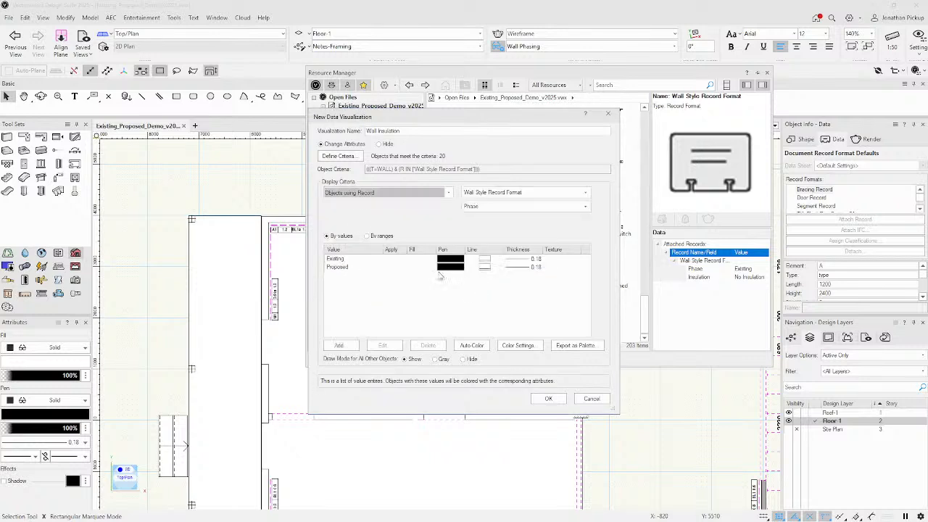
pyautogui.click(506, 208)
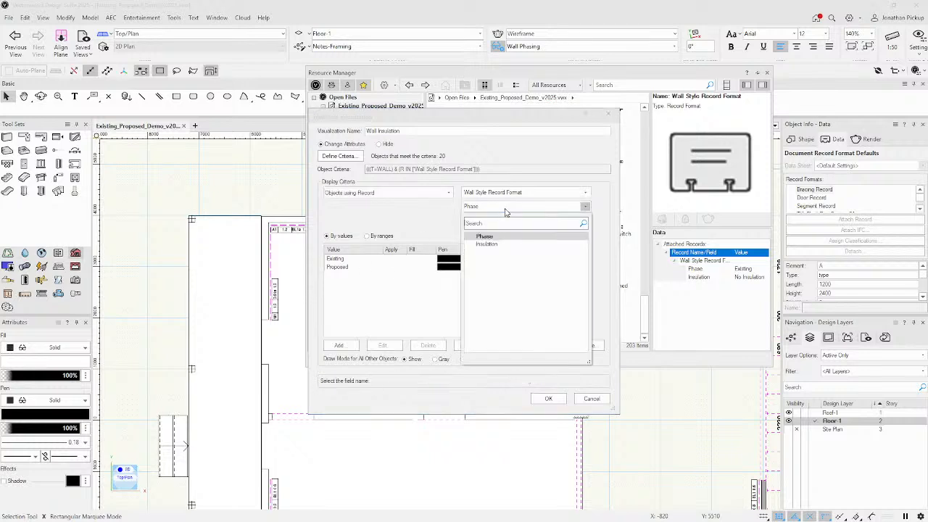
pyautogui.click(486, 244)
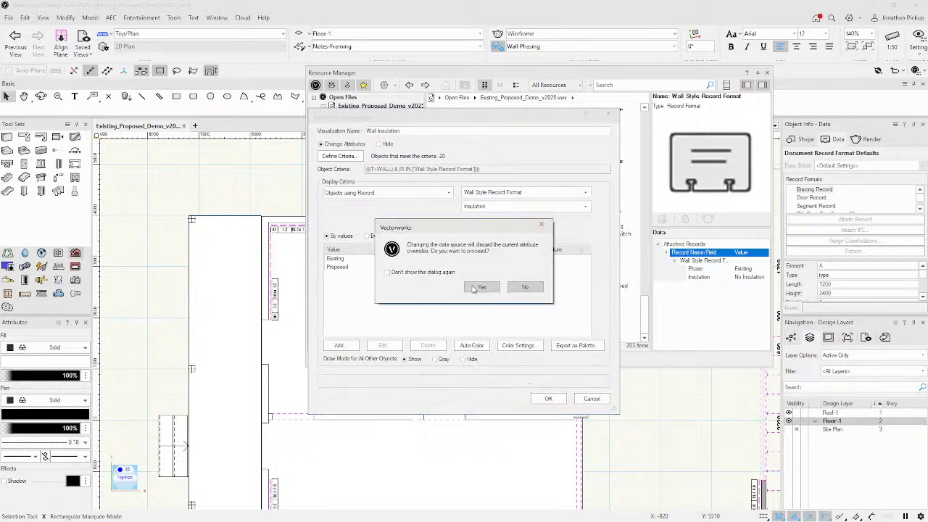
pyautogui.click(481, 287)
# Give Sound Insulation walls a dark green dotted pattern fill with 0.50 lines.
pyautogui.click(420, 260)
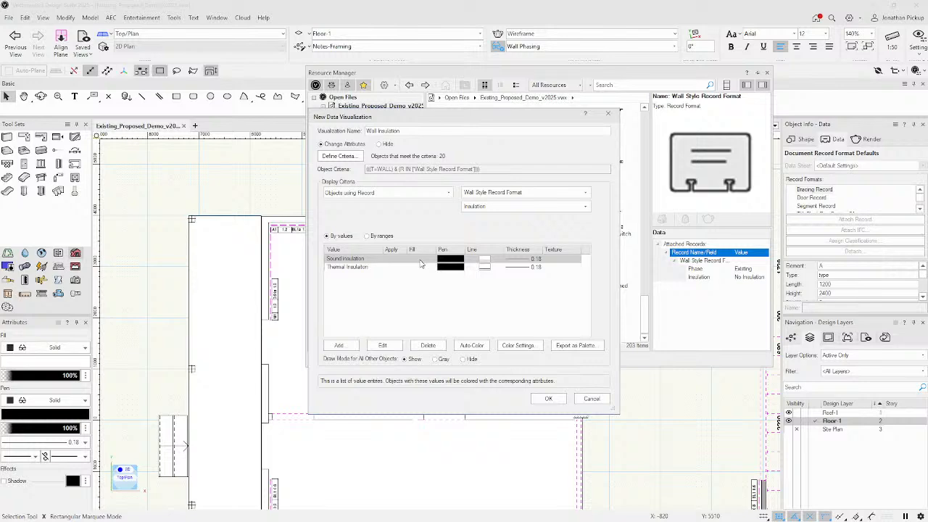
pyautogui.doubleClick(460, 266)
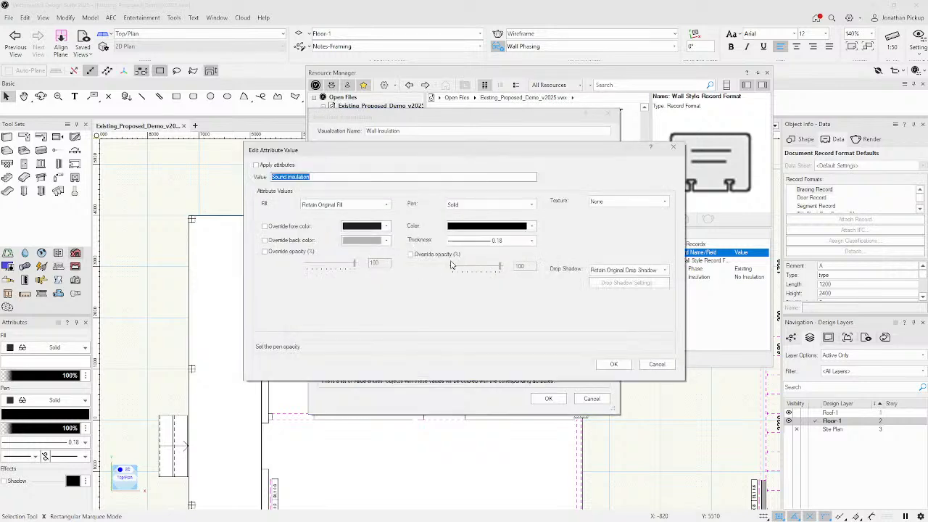
pyautogui.click(315, 204)
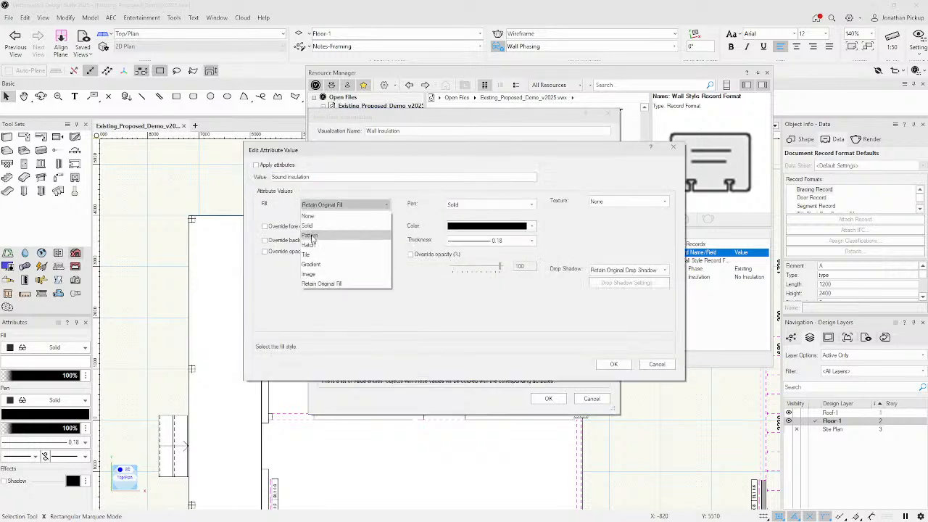
pyautogui.click(309, 235)
pyautogui.click(308, 227)
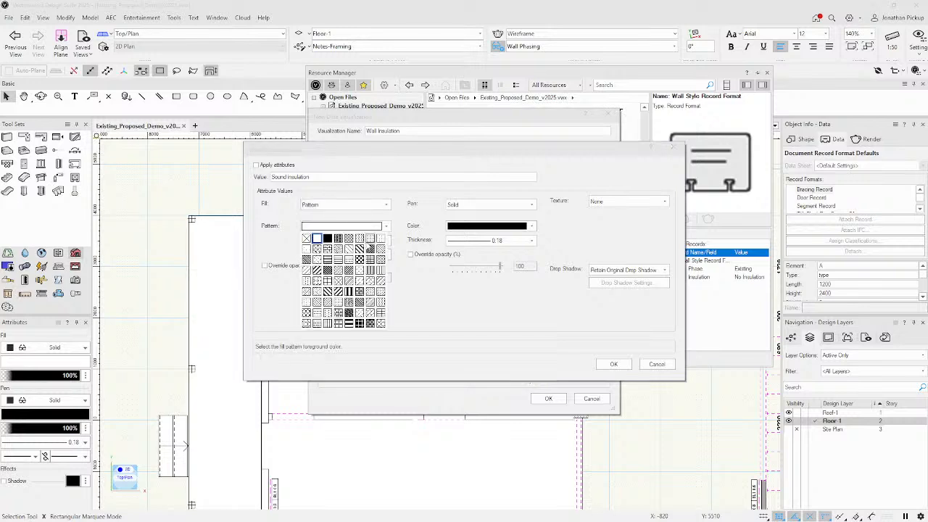
pyautogui.click(369, 239)
pyautogui.click(364, 245)
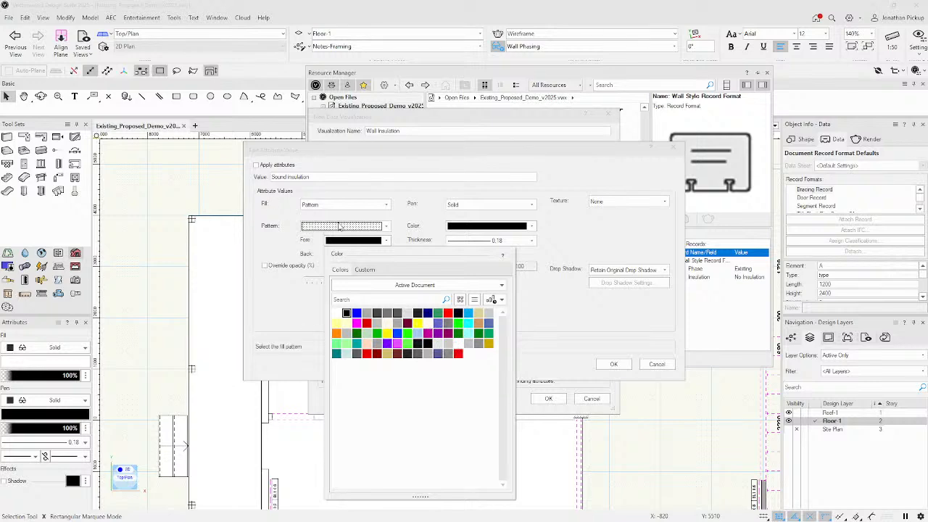
pyautogui.click(357, 334)
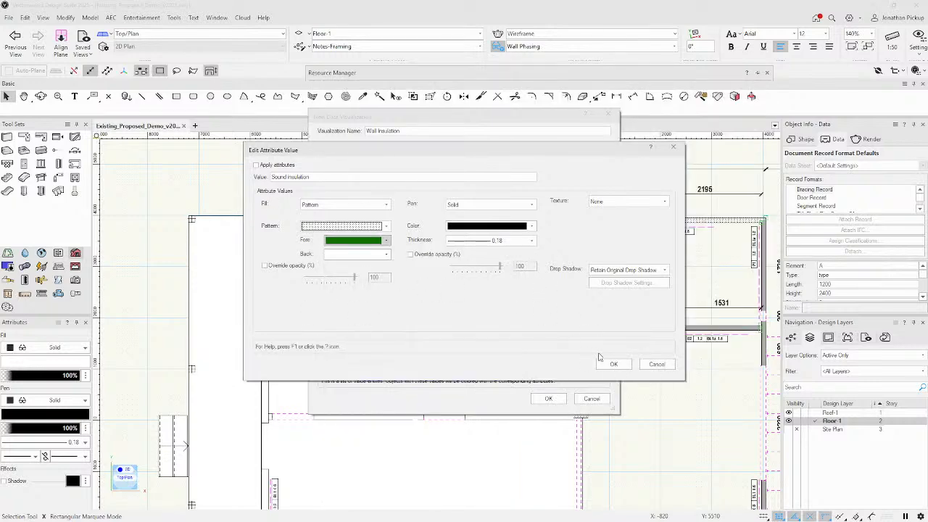
pyautogui.click(530, 241)
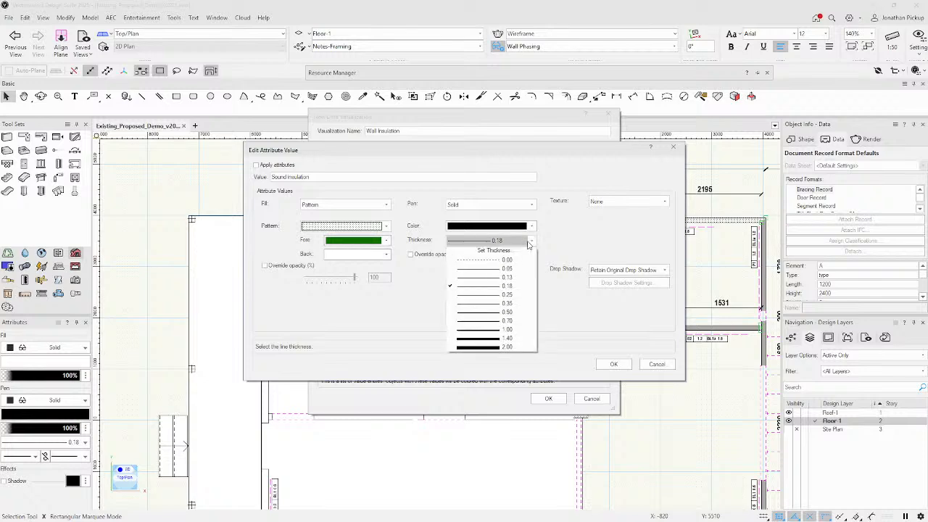
pyautogui.click(493, 310)
pyautogui.click(613, 364)
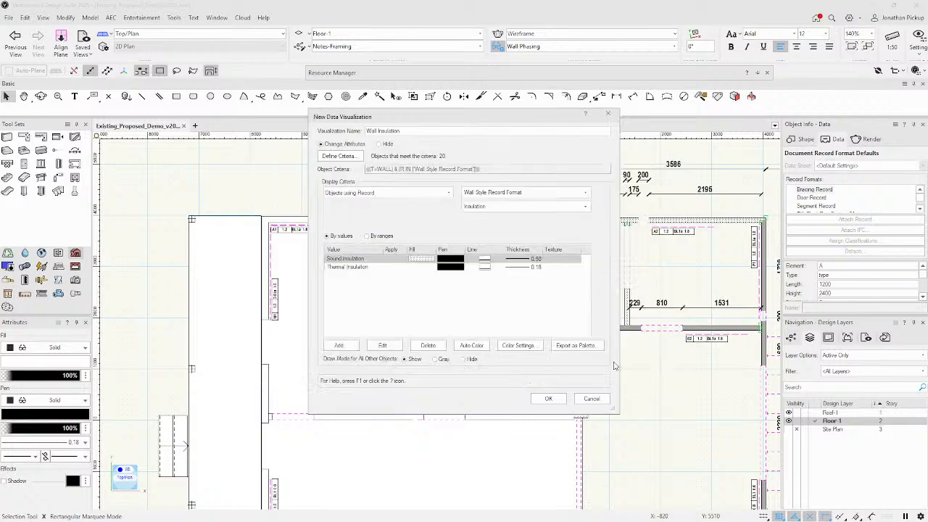
# Give Thermal Insulation walls a red dotted pattern fill with 0.50 lines and apply it.
pyautogui.doubleClick(429, 270)
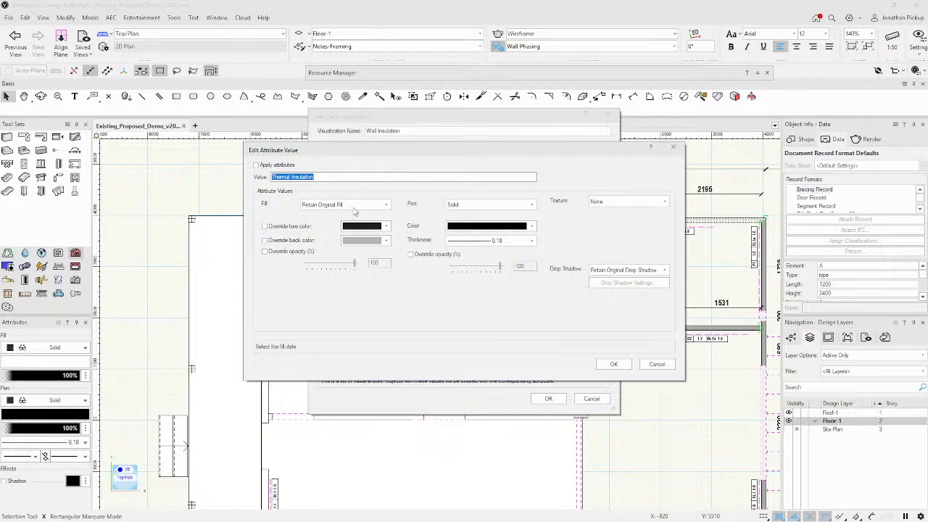
pyautogui.click(353, 206)
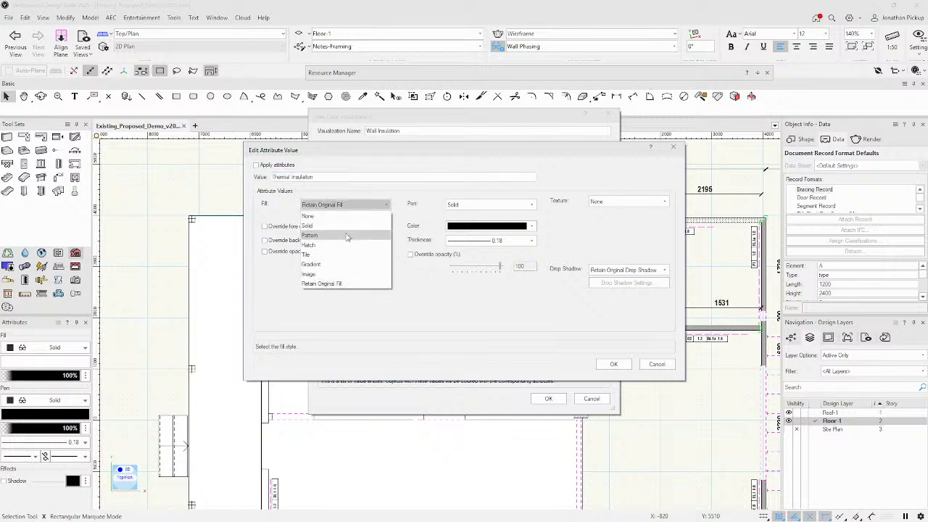
pyautogui.click(347, 235)
pyautogui.click(345, 226)
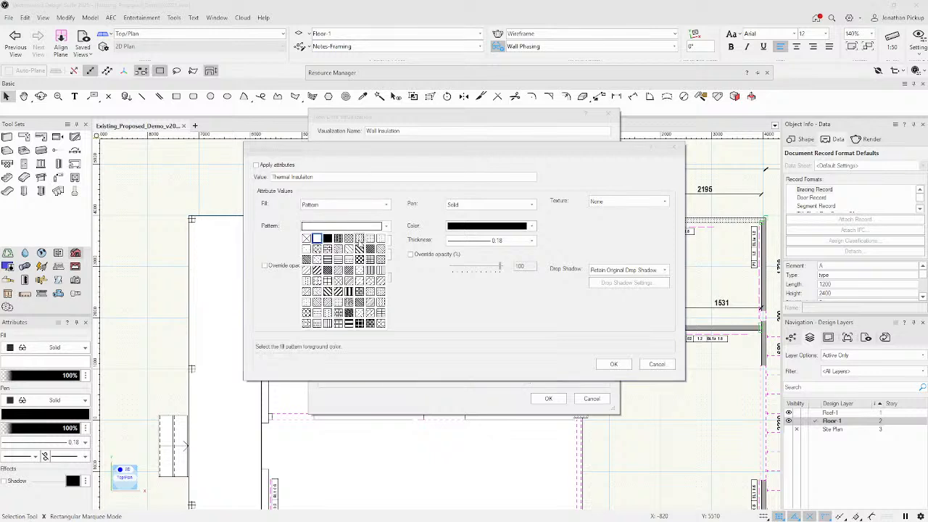
pyautogui.click(359, 240)
pyautogui.click(358, 241)
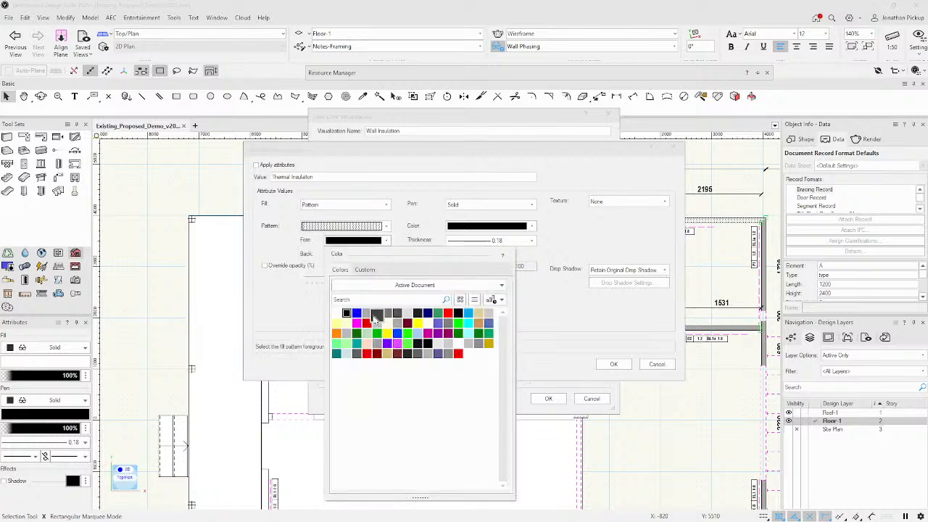
pyautogui.click(366, 324)
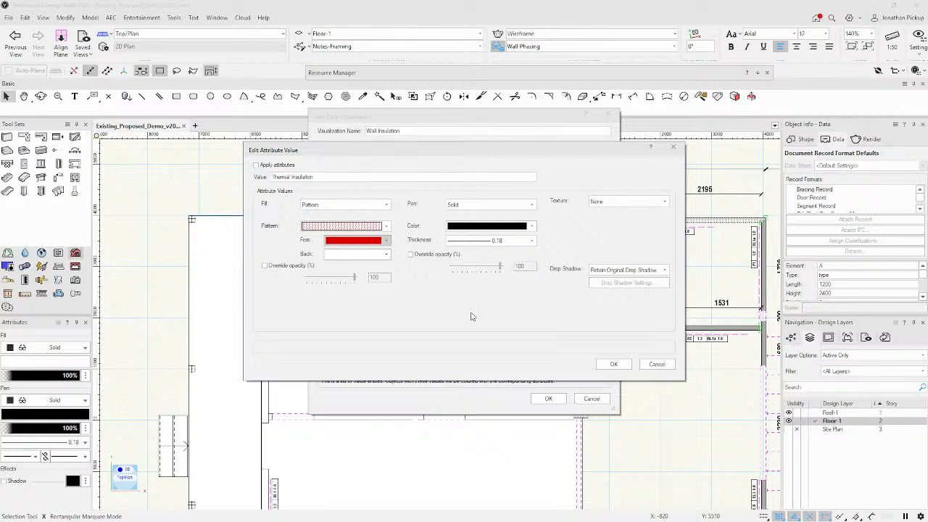
pyautogui.click(358, 240)
pyautogui.click(453, 319)
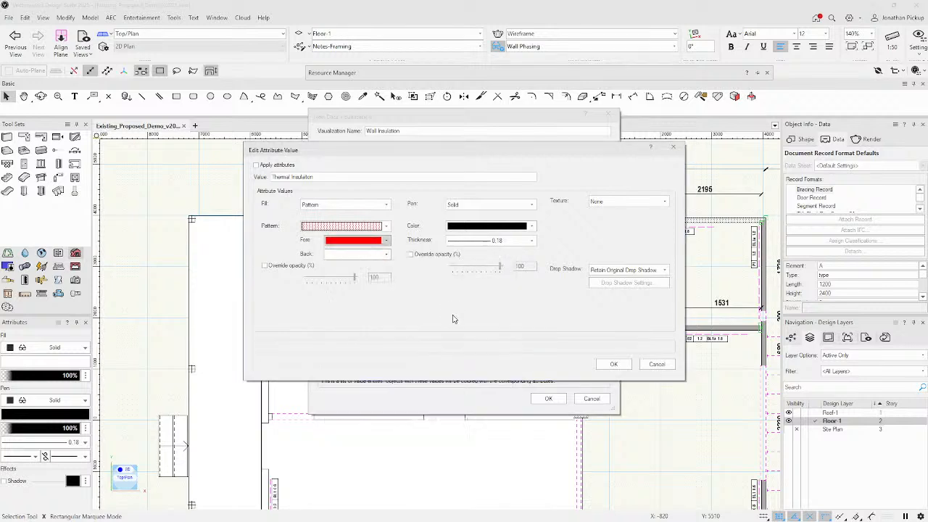
pyautogui.click(501, 240)
pyautogui.click(500, 316)
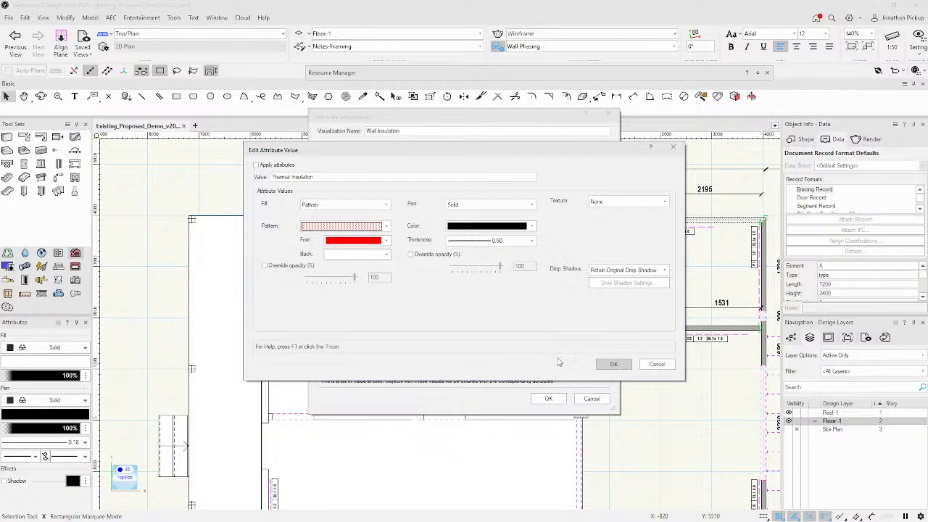
pyautogui.click(256, 165)
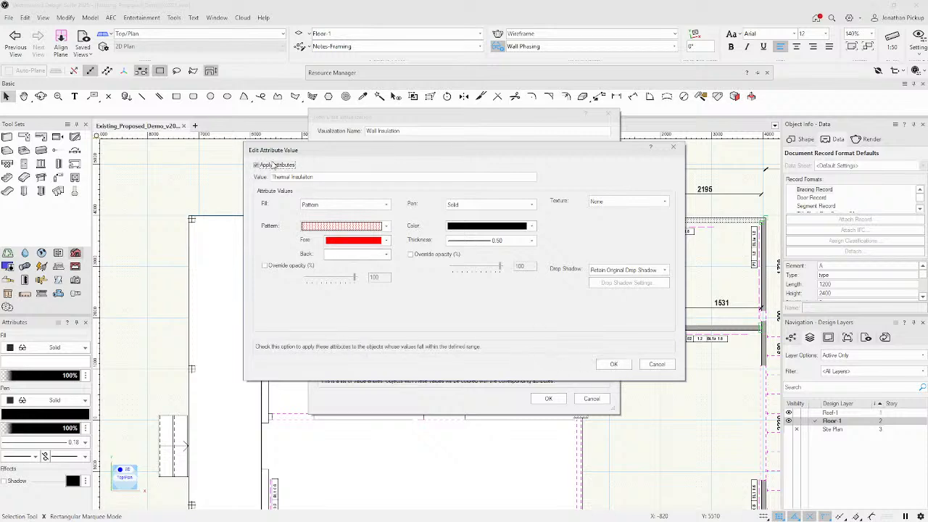
pyautogui.click(613, 364)
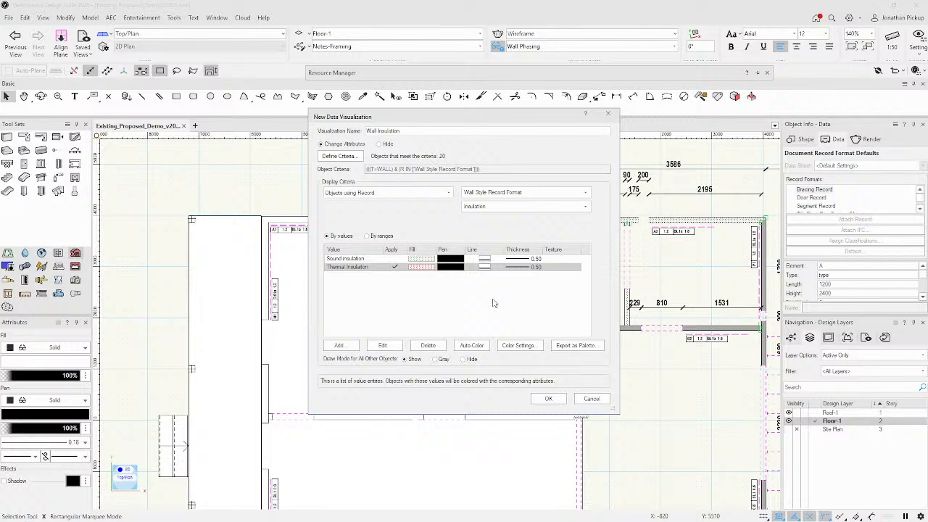
# Apply the Sound Insulation styling and save the Wall Insulation visualization.
pyautogui.click(394, 261)
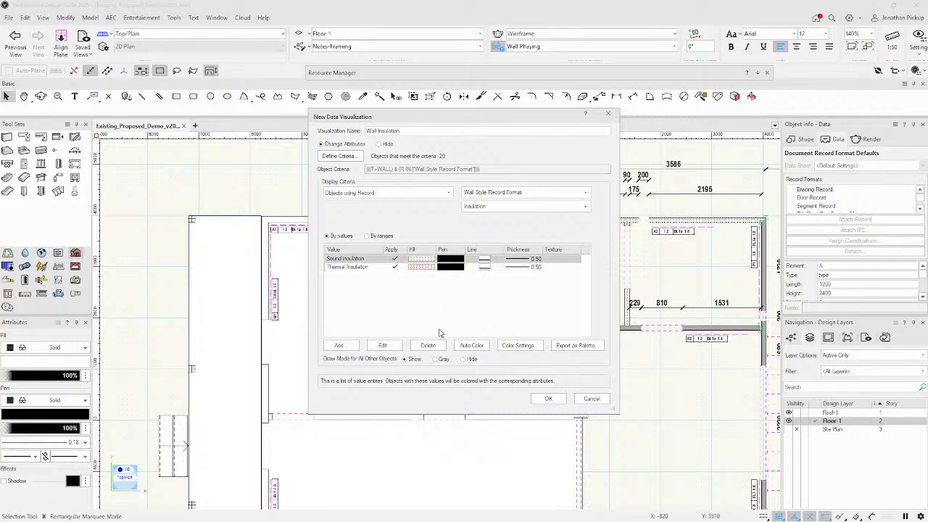
pyautogui.click(548, 399)
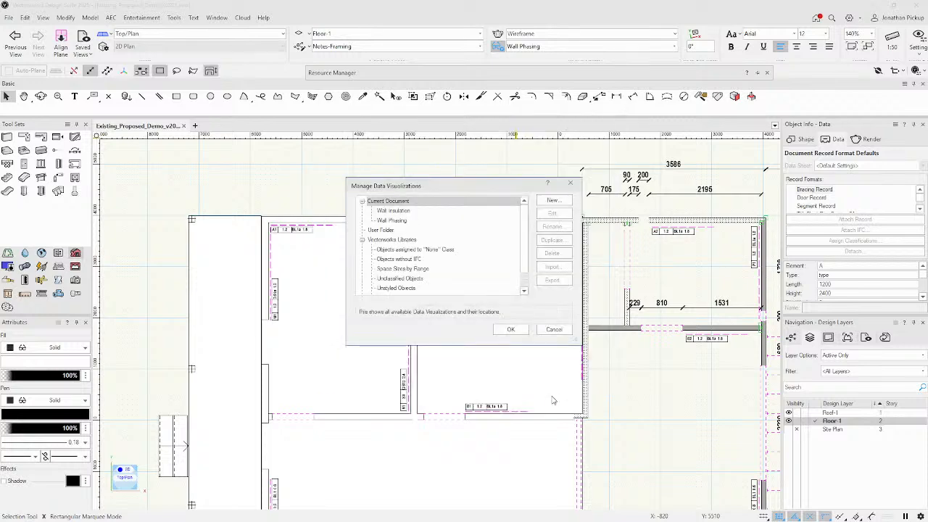
pyautogui.click(509, 329)
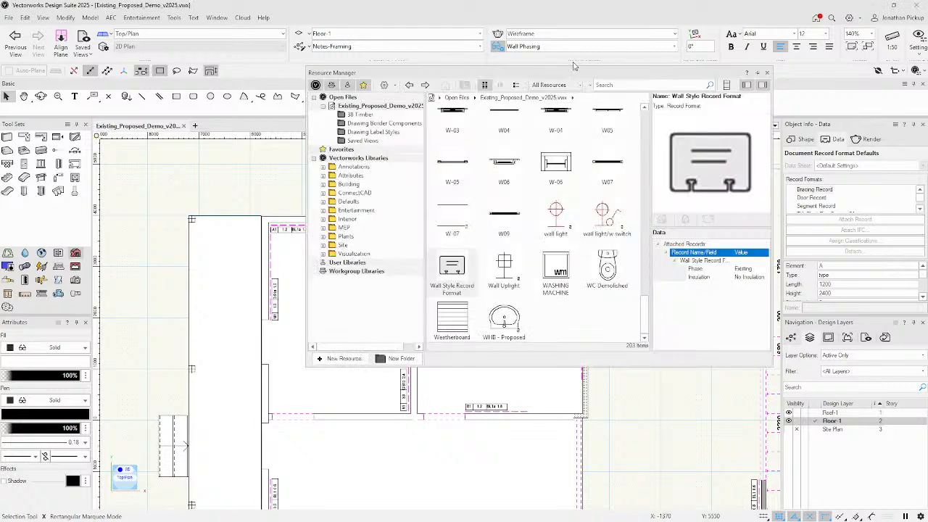
# Apply the Wall Insulation visualization, then select it in Manage Data Visualizations.
pyautogui.click(642, 47)
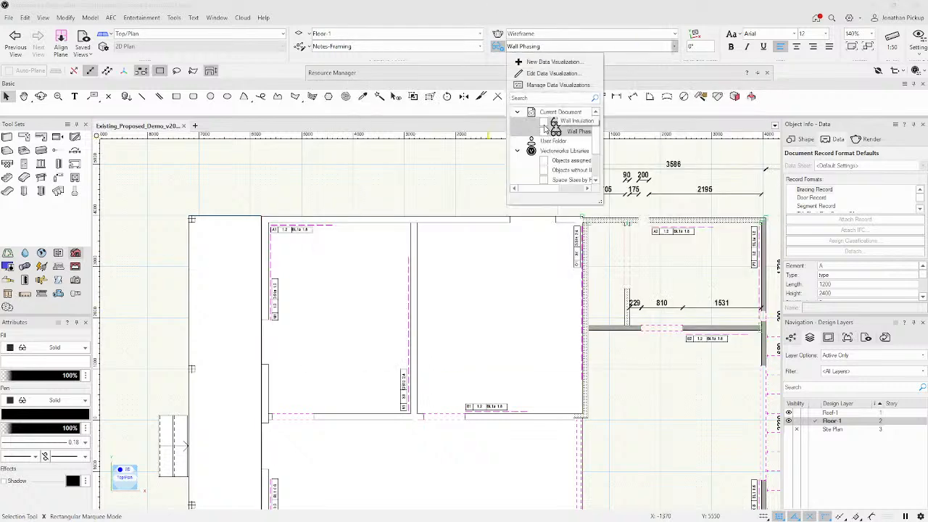
pyautogui.click(449, 154)
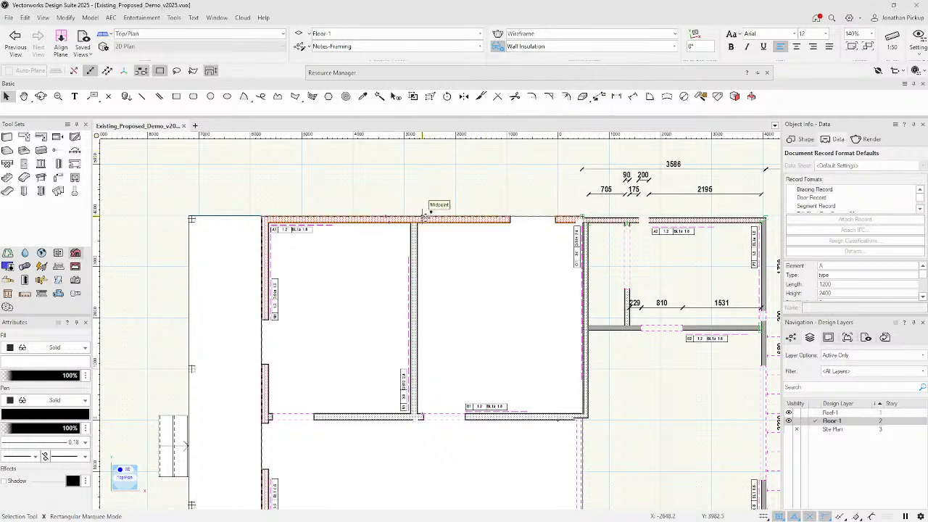
pyautogui.scroll(5, 431, 207)
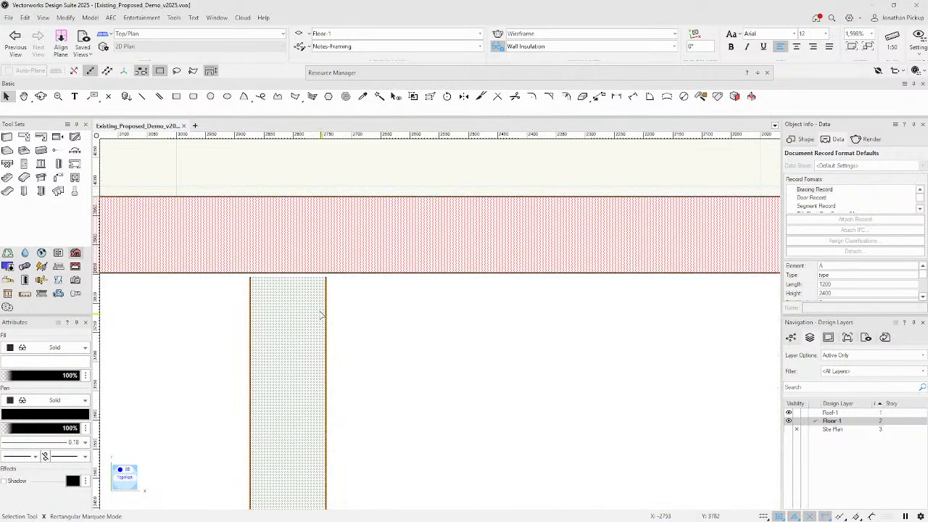
pyautogui.scroll(-8, 460, 182)
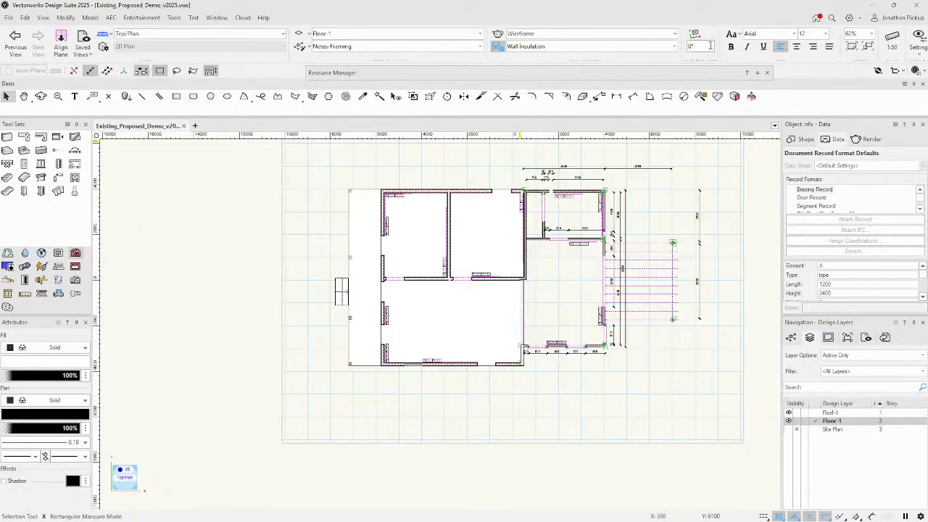
pyautogui.click(674, 47)
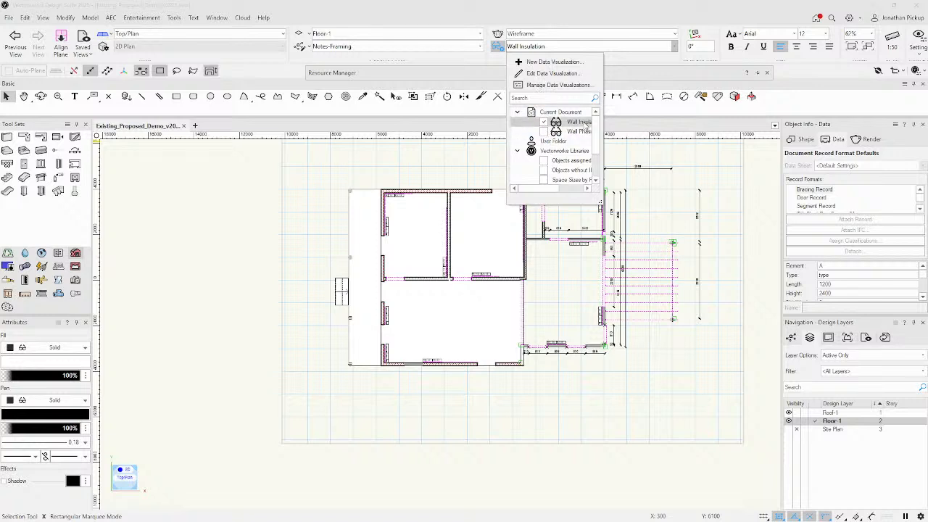
pyautogui.click(548, 85)
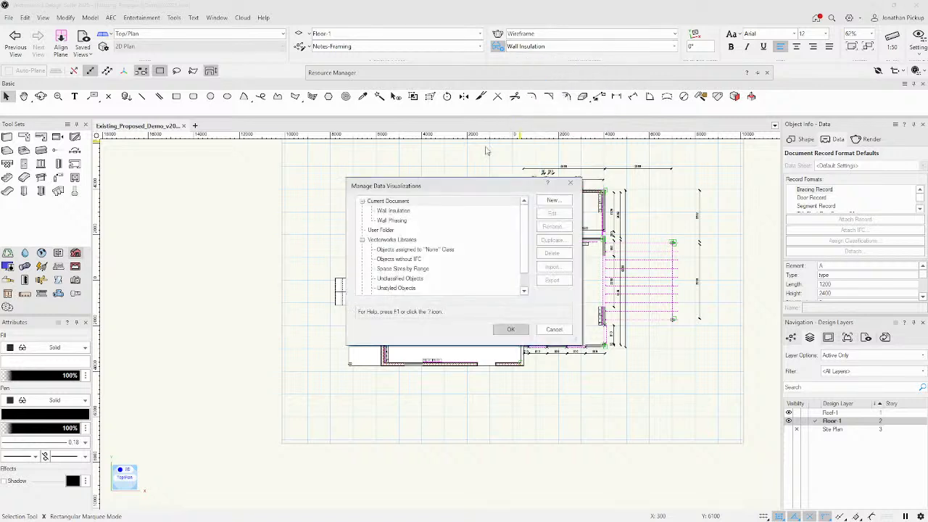
pyautogui.click(397, 211)
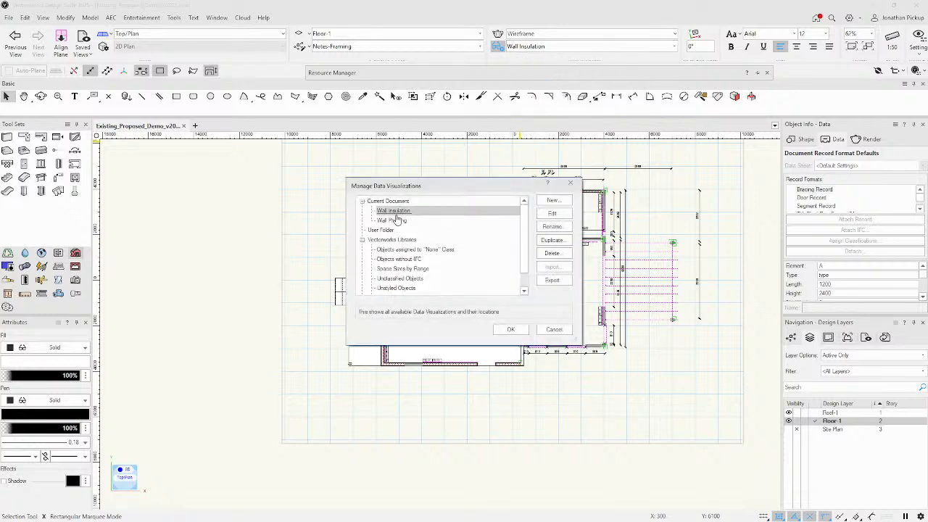
# Edit the Wall Insulation visualization and give Sound Insulation a solid green fill.
pyautogui.click(553, 213)
pyautogui.click(424, 261)
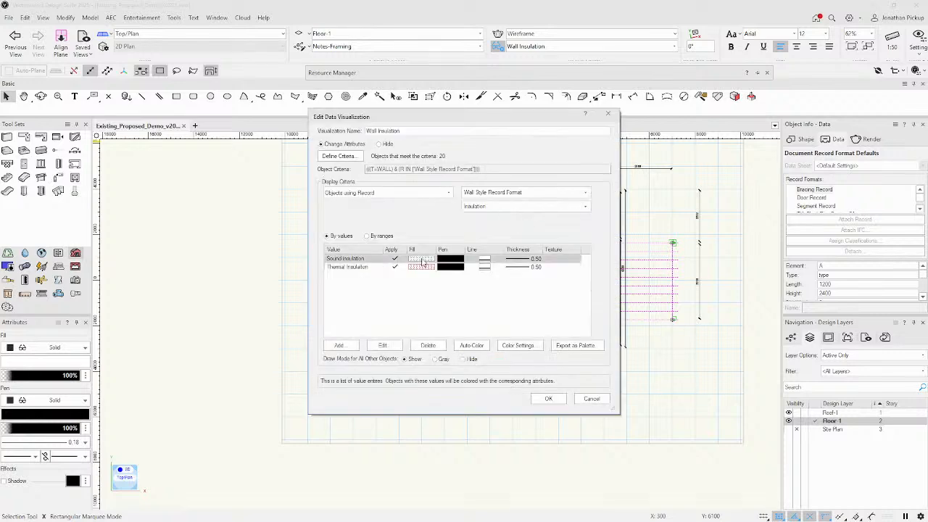
pyautogui.doubleClick(424, 261)
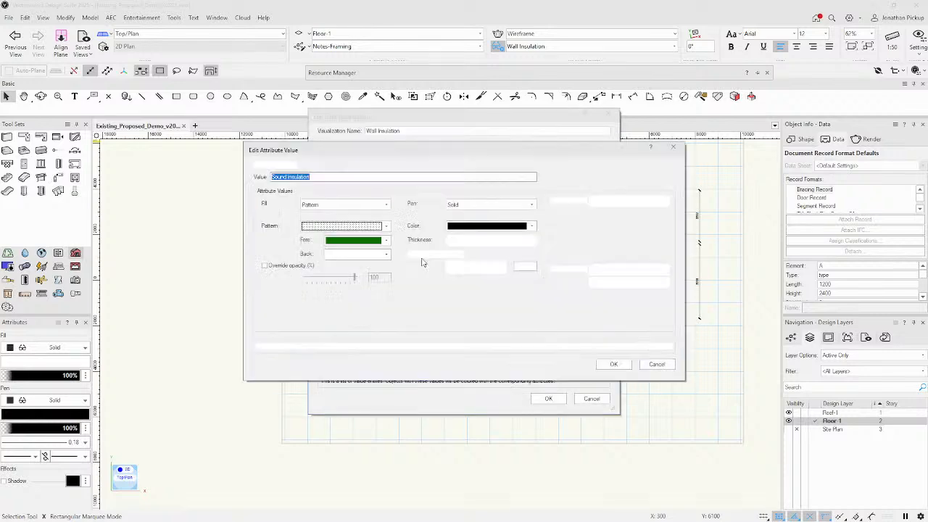
pyautogui.click(369, 227)
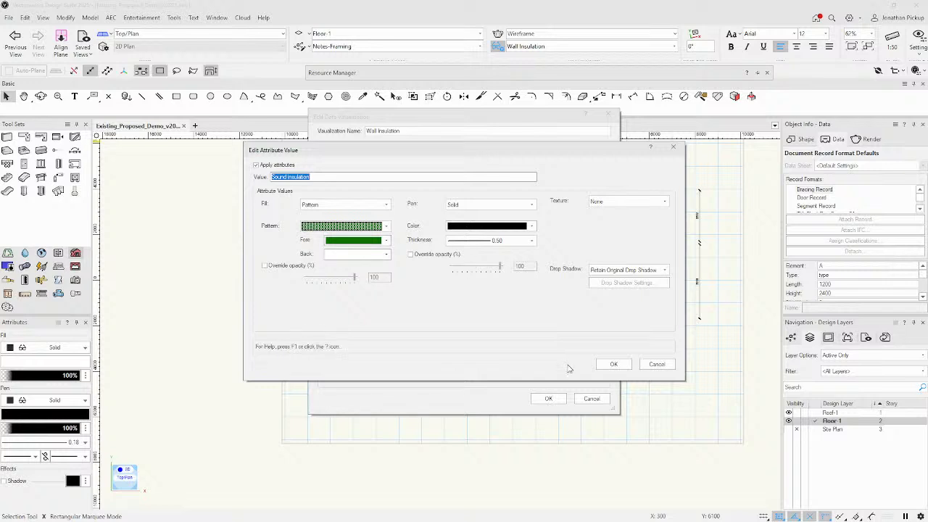
pyautogui.click(330, 224)
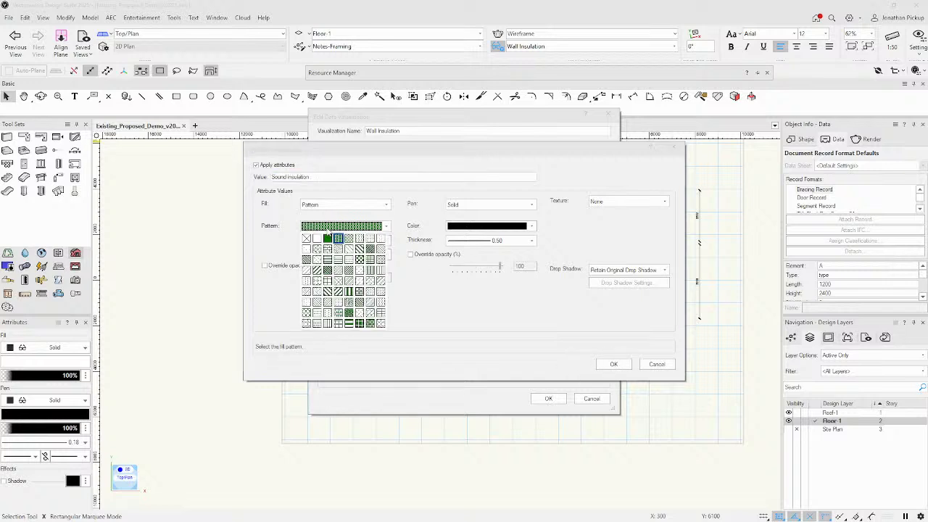
pyautogui.click(330, 238)
pyautogui.click(613, 364)
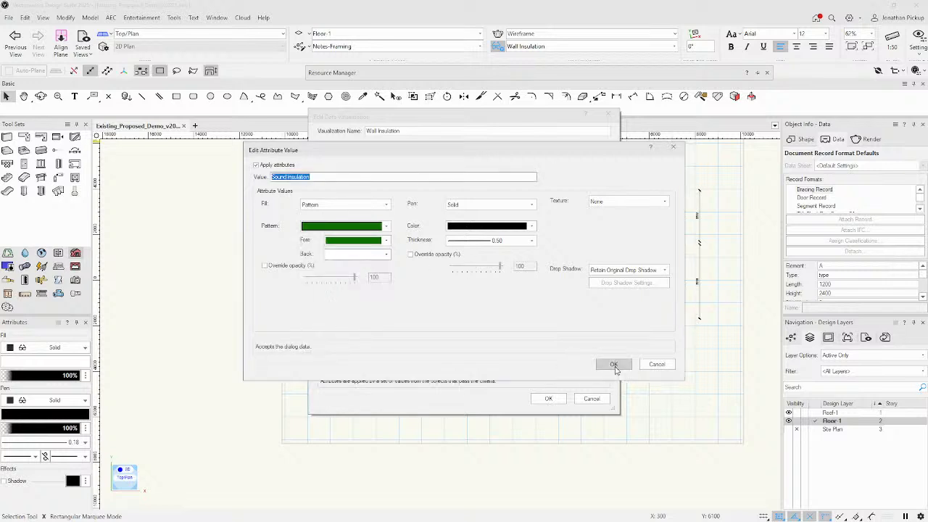
# Give Thermal Insulation a solid red fill and apply the visualization changes.
pyautogui.doubleClick(413, 271)
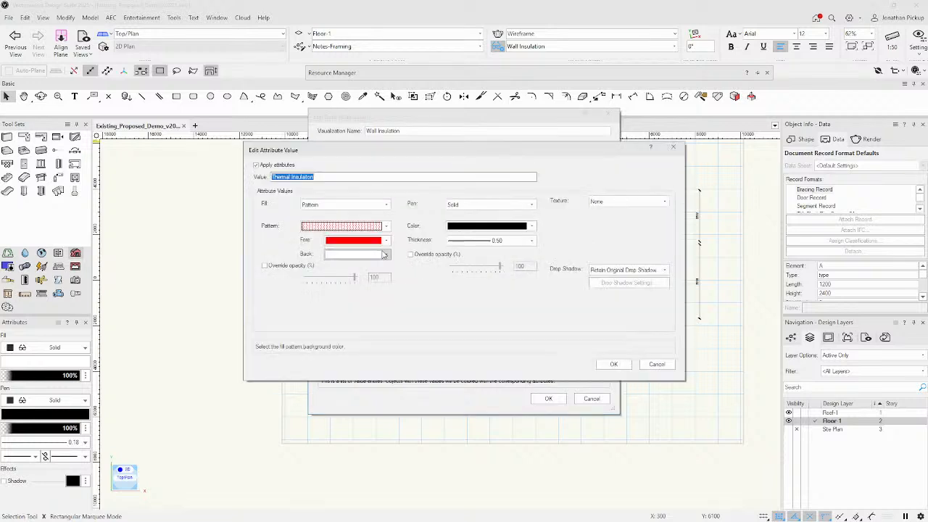
pyautogui.click(335, 226)
pyautogui.click(331, 240)
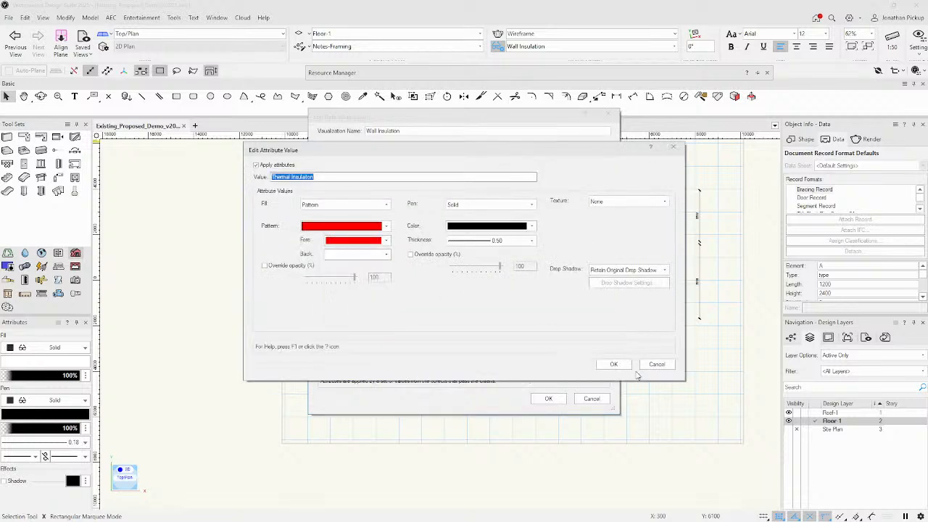
pyautogui.click(613, 364)
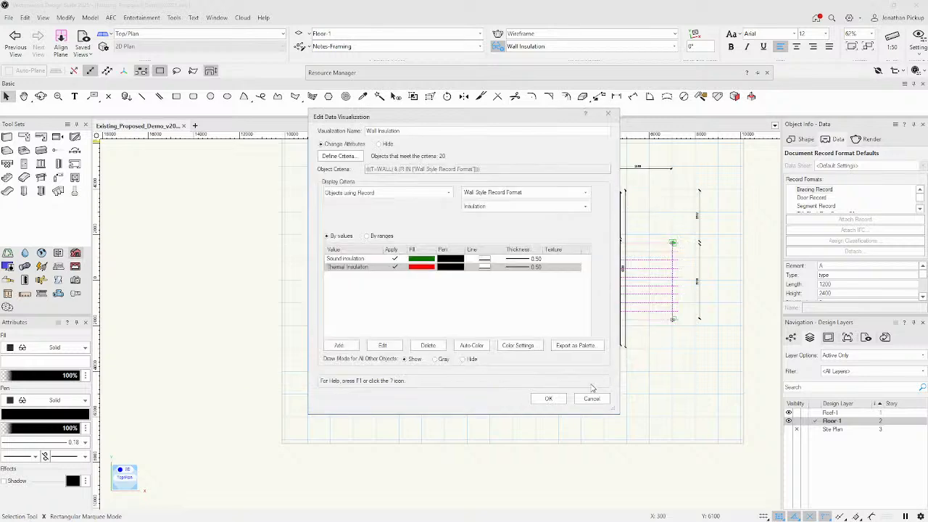
pyautogui.click(549, 398)
pyautogui.click(508, 329)
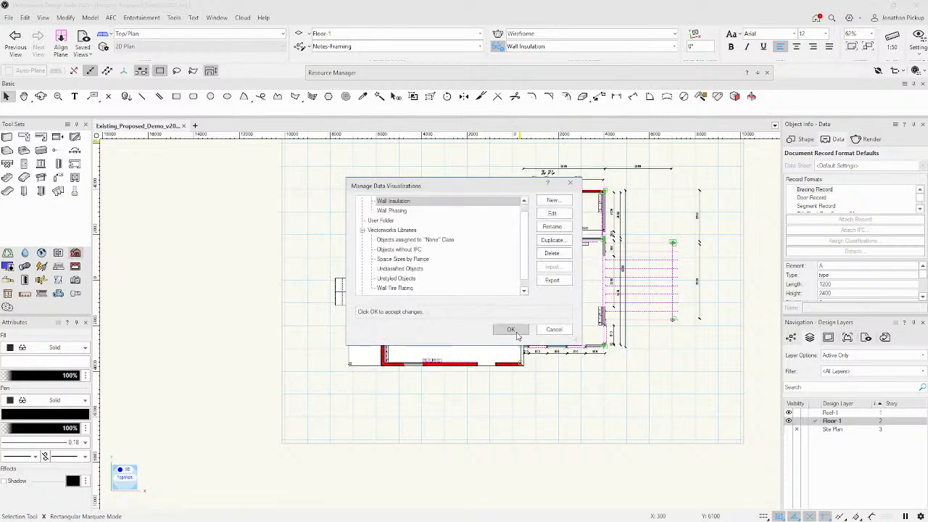
# Set the floor plan's active data visualization to Wall Phasing.
pyautogui.scroll(5, 417, 179)
pyautogui.scroll(-4, 418, 179)
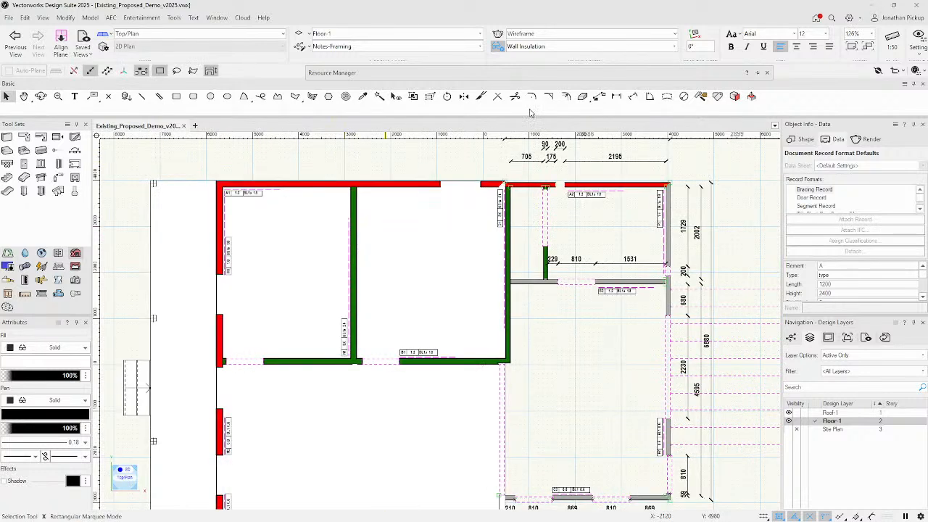
pyautogui.click(671, 48)
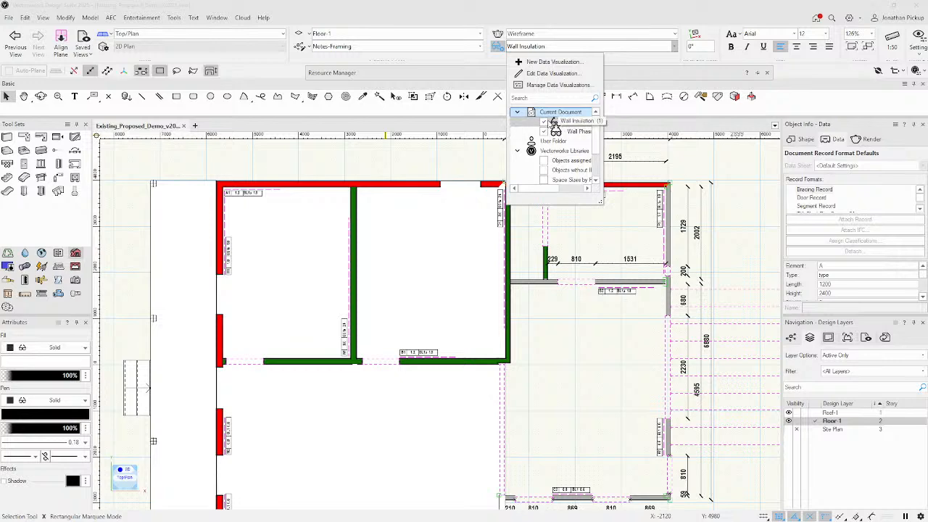
pyautogui.click(571, 132)
# Select the 2195 dimension, clear the selection, and bring up the smart options menu.
pyautogui.click(646, 161)
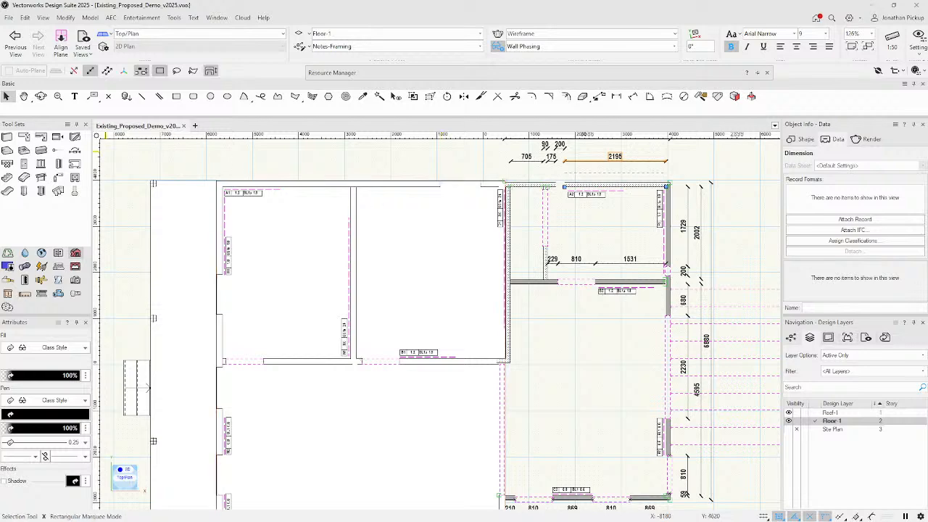
pyautogui.scroll(-5, 307, 222)
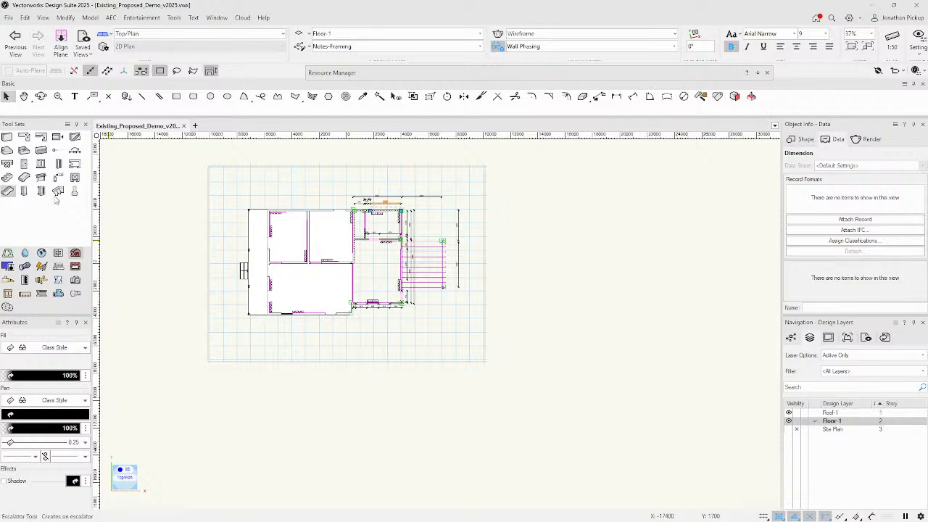
pyautogui.click(556, 175)
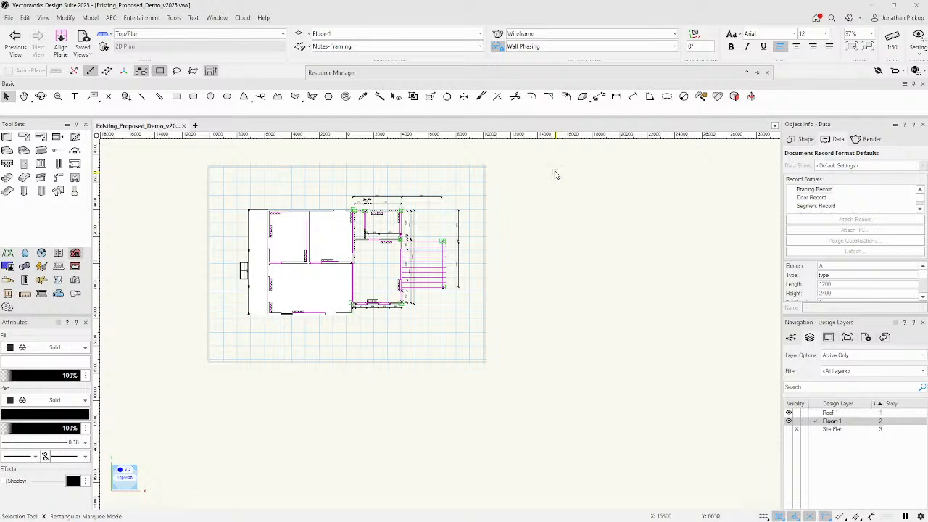
pyautogui.press('e')
# Create a blank Untitled 1 document and open its Organization settings listing classes Dimension and None.
pyautogui.click(9, 18)
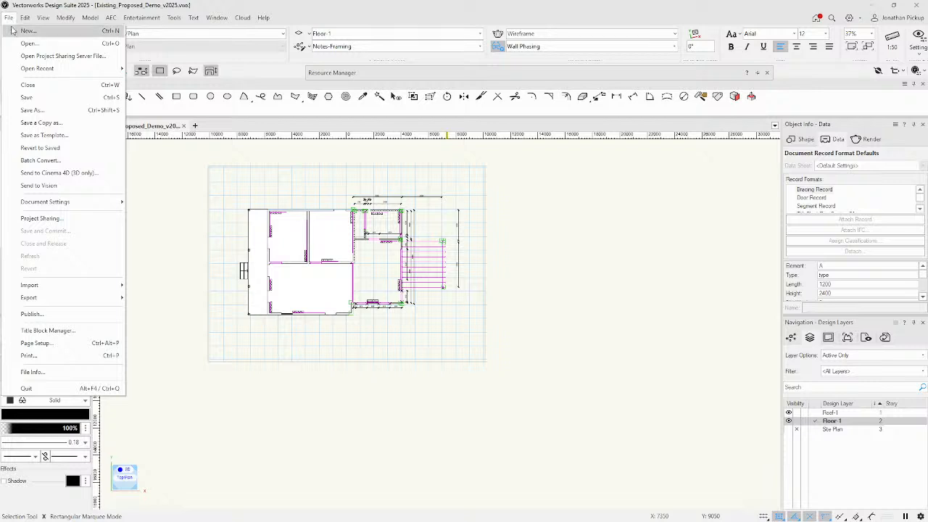
pyautogui.click(15, 30)
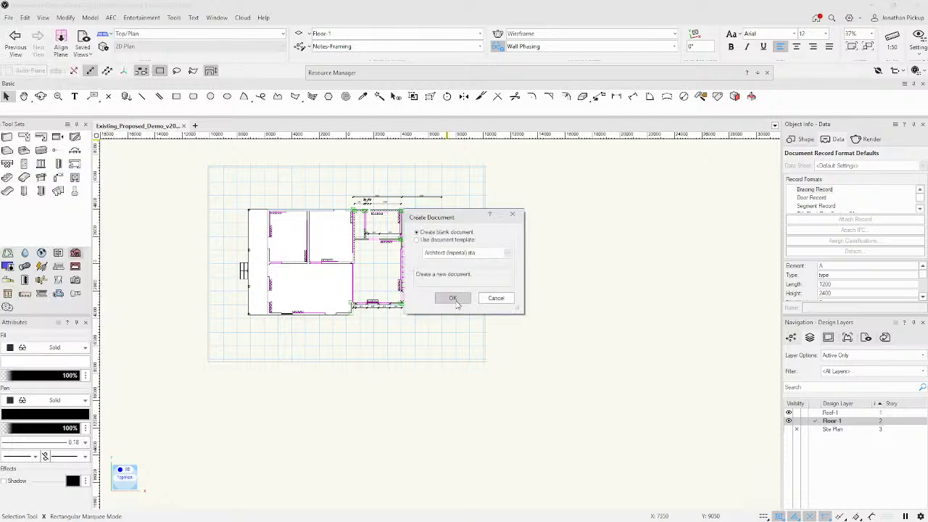
pyautogui.click(454, 298)
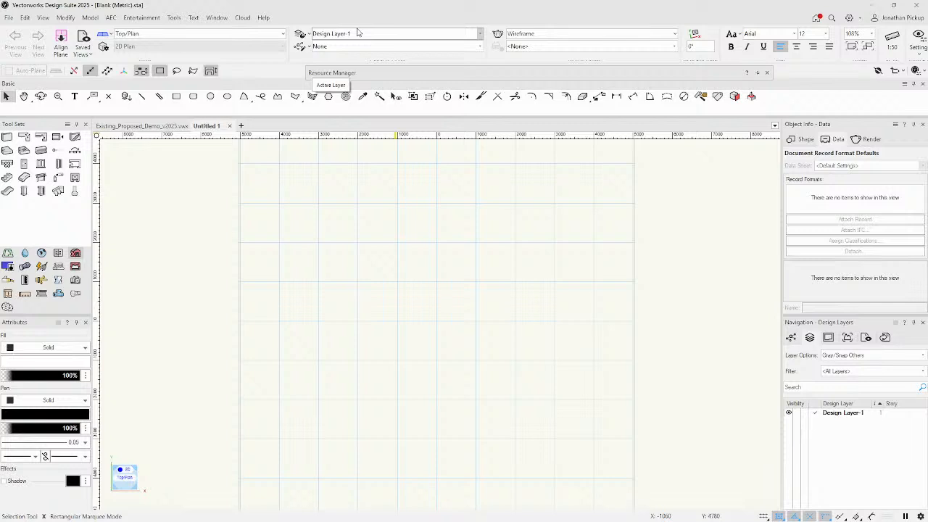
pyautogui.click(174, 17)
pyautogui.click(189, 31)
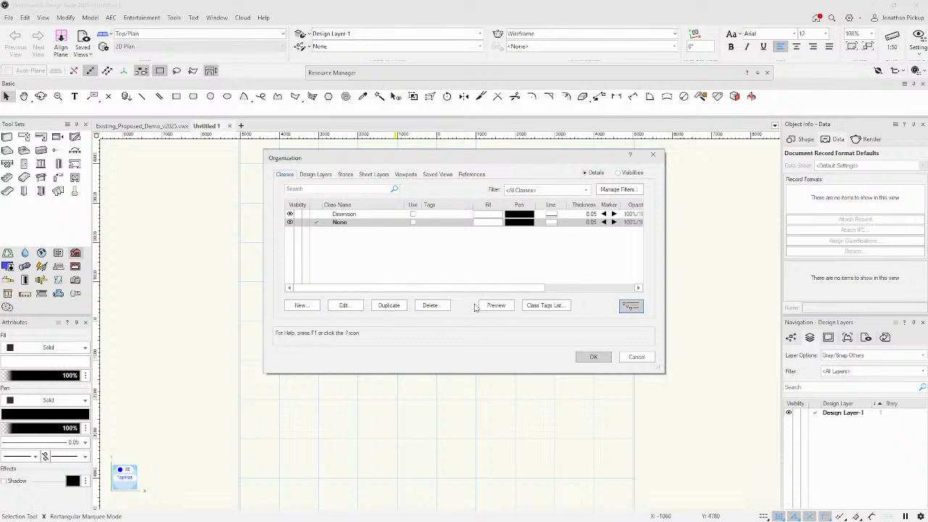
# Show the Default Story Levels from the Stories list, enlarged to all seven levels, and select Finish Floor.
pyautogui.click(345, 174)
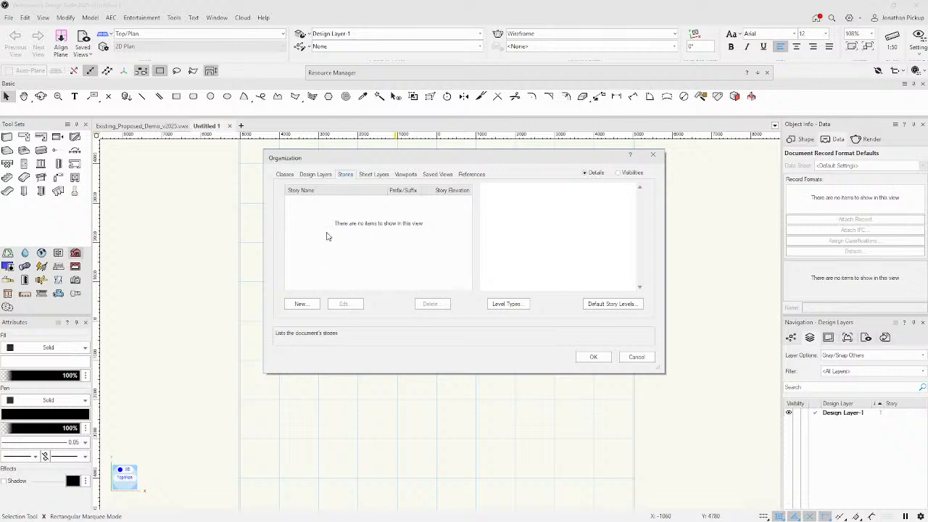
pyautogui.click(603, 305)
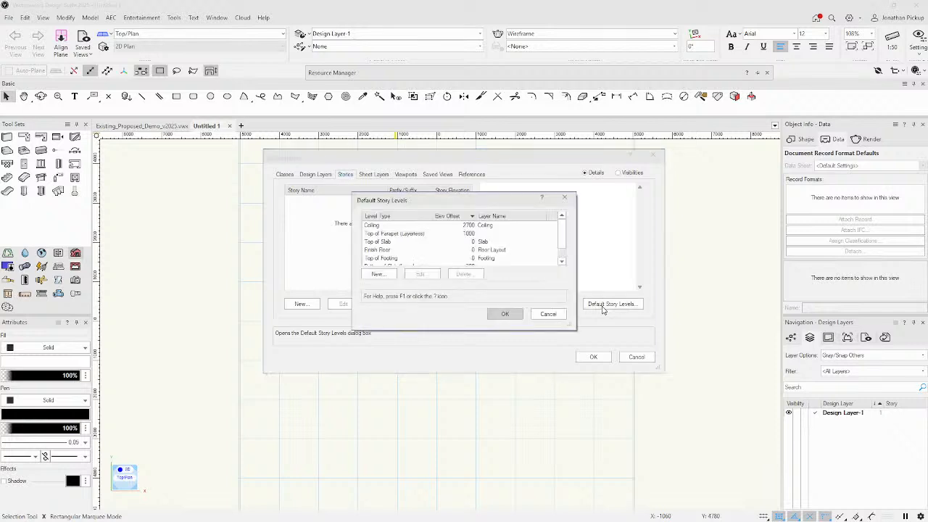
pyautogui.moveTo(576, 329); pyautogui.dragTo(616, 420)
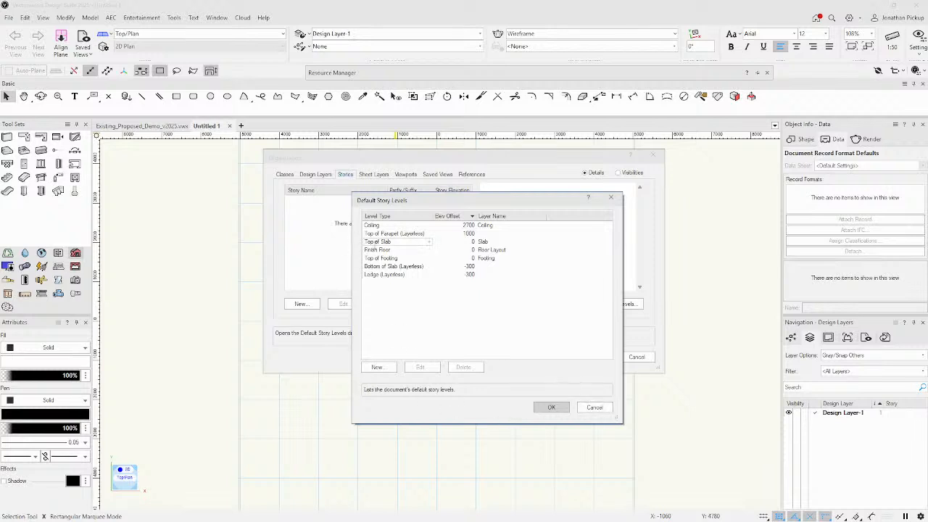
pyautogui.click(377, 250)
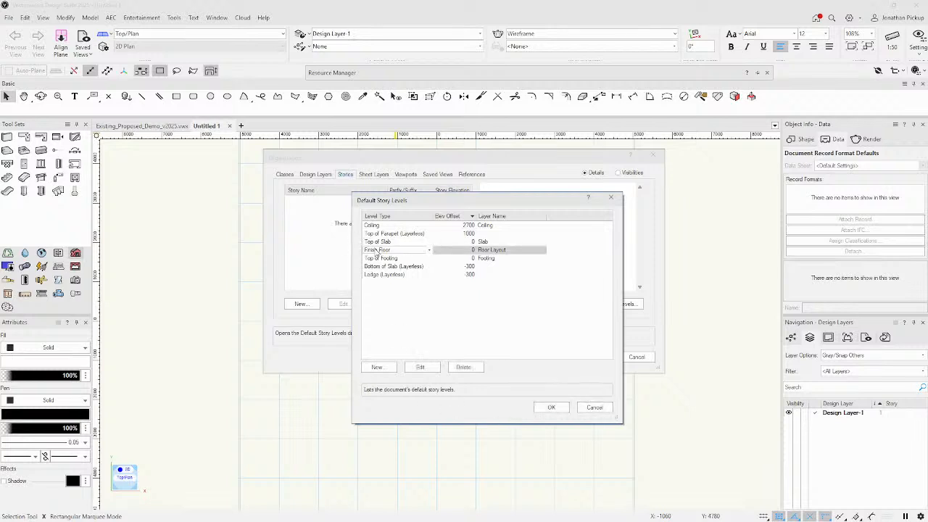
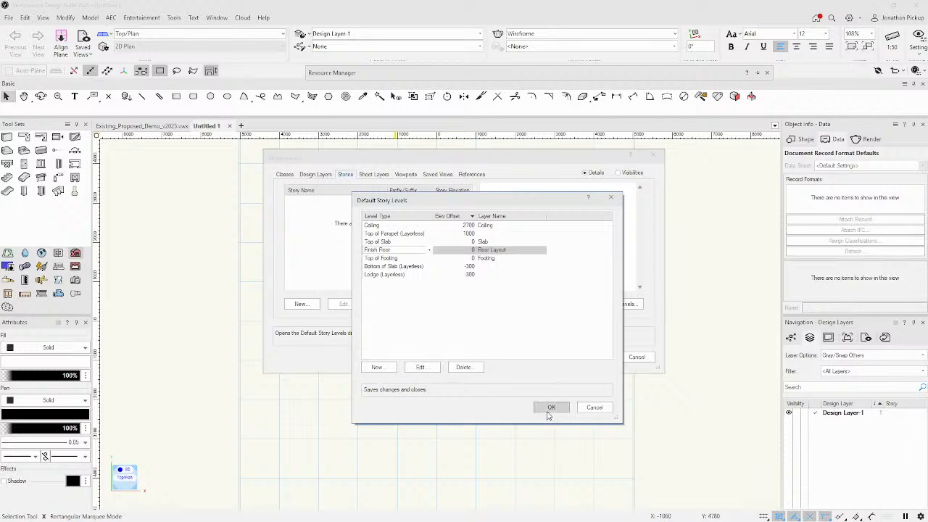
# Start a new entry from the Default Story Levels list.
pyautogui.click(376, 368)
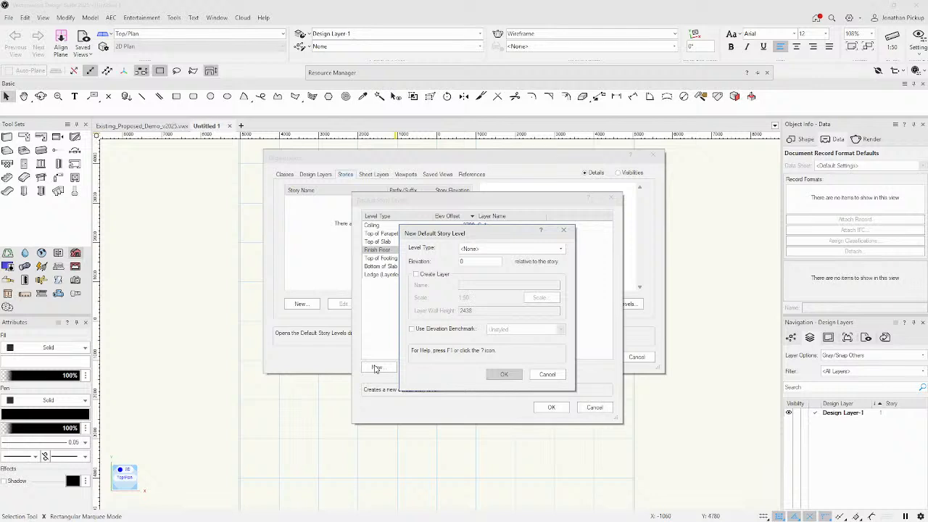
# Create a new level type named Light Switch with an elevation of 950.
pyautogui.click(519, 251)
pyautogui.click(508, 269)
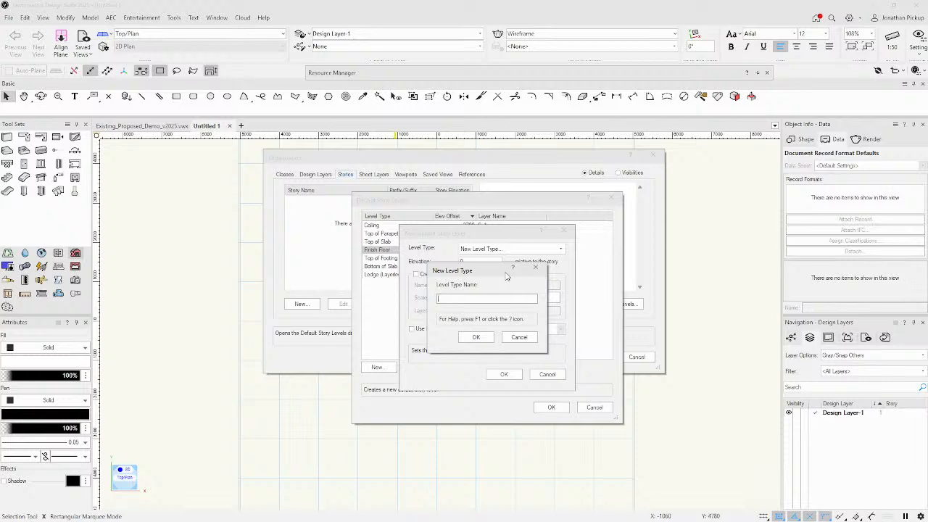
pyautogui.write('Light Switch')
pyautogui.press('Return')
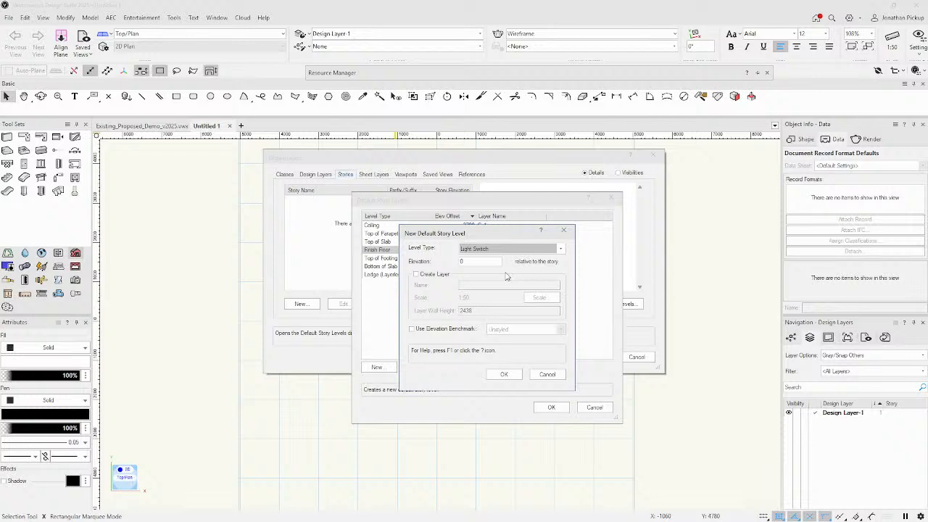
pyautogui.press('Tab')
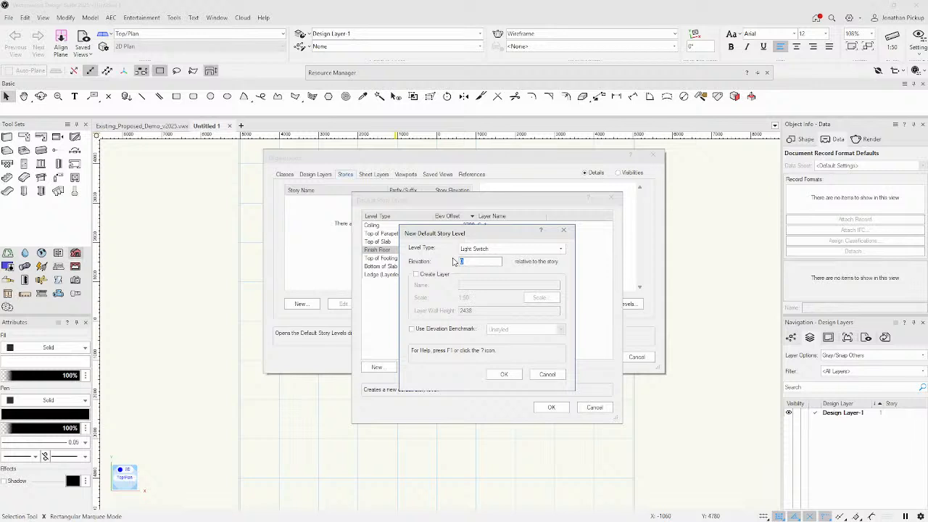
pyautogui.write('950')
# Try the Elev BM Custom Elev benchmark, turn it back off, and save the Light Switch level.
pyautogui.click(430, 330)
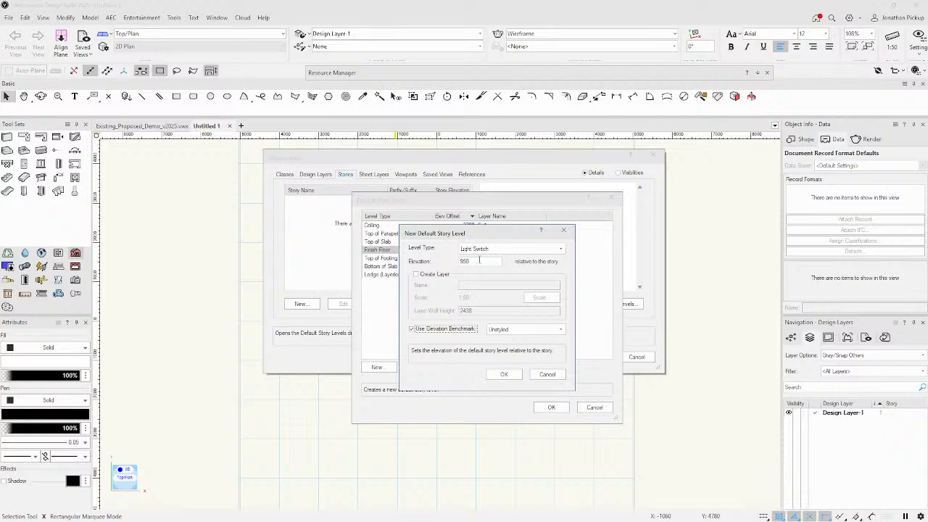
pyautogui.click(512, 330)
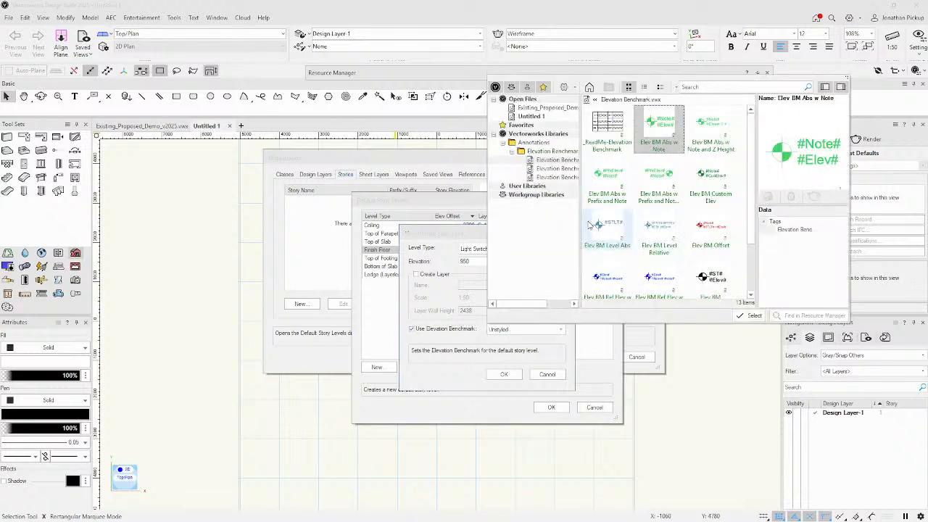
pyautogui.click(707, 181)
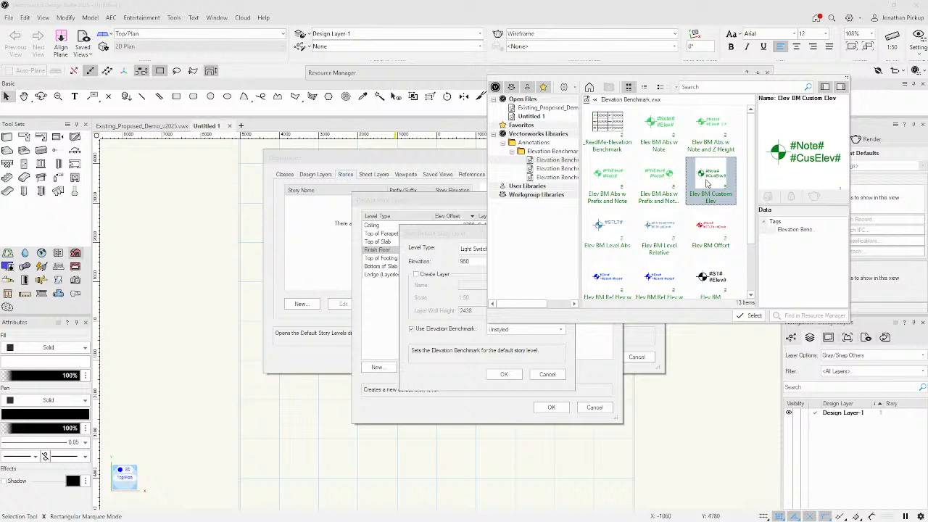
pyautogui.click(752, 316)
pyautogui.click(420, 328)
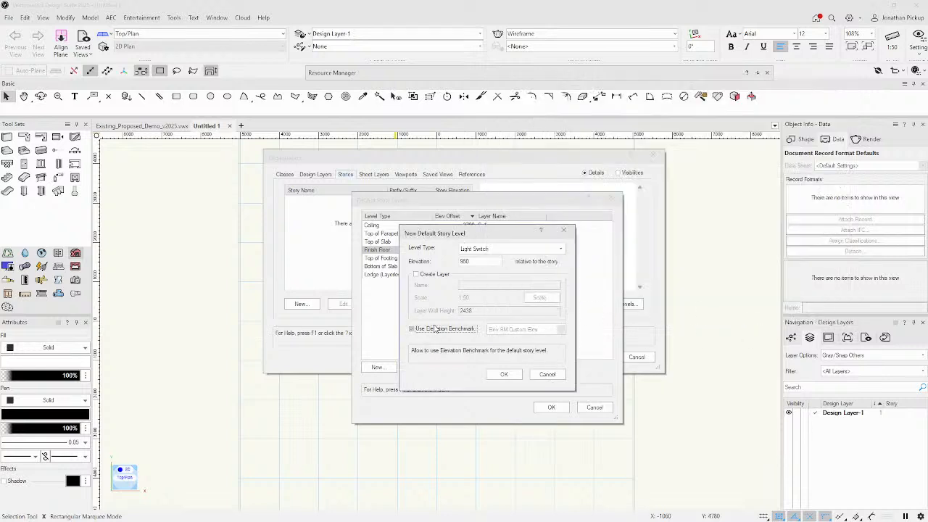
pyautogui.click(506, 374)
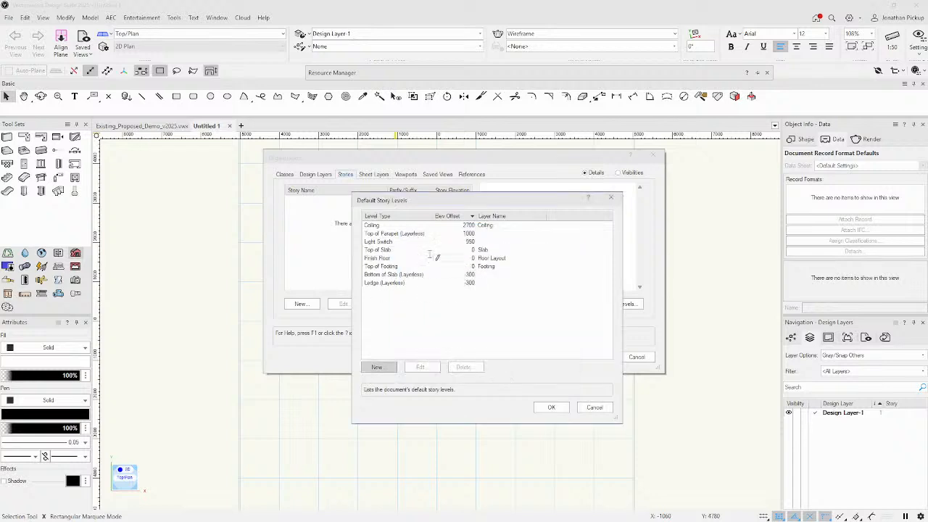
# Accept the default levels and create Story-1 with 1-Ceiling, 1-Slab, 1-Floor Layout and 1-Footing layers.
pyautogui.click(367, 242)
pyautogui.click(551, 408)
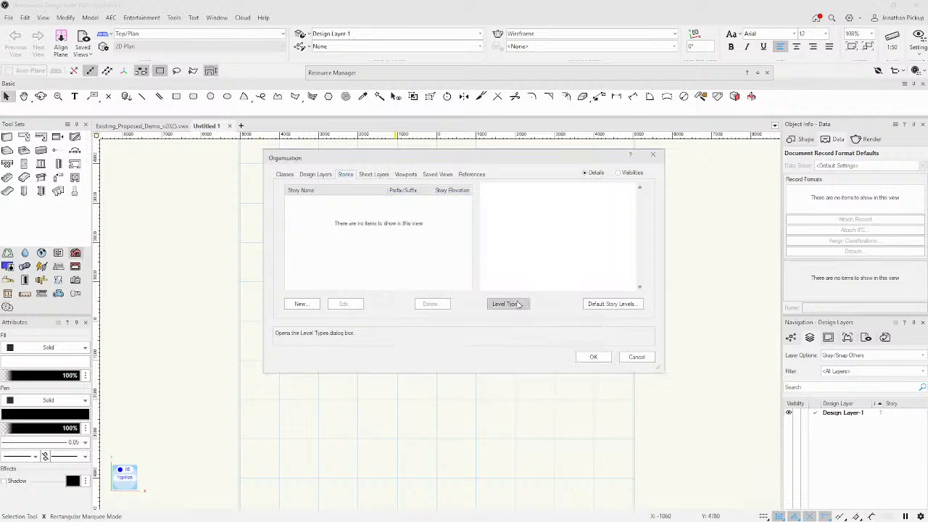
pyautogui.click(299, 304)
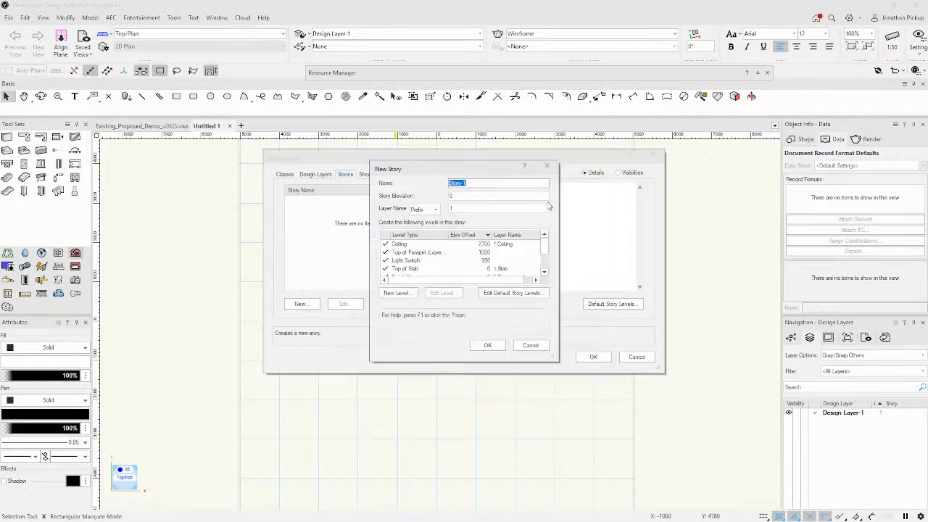
pyautogui.scroll(-2, 464, 261)
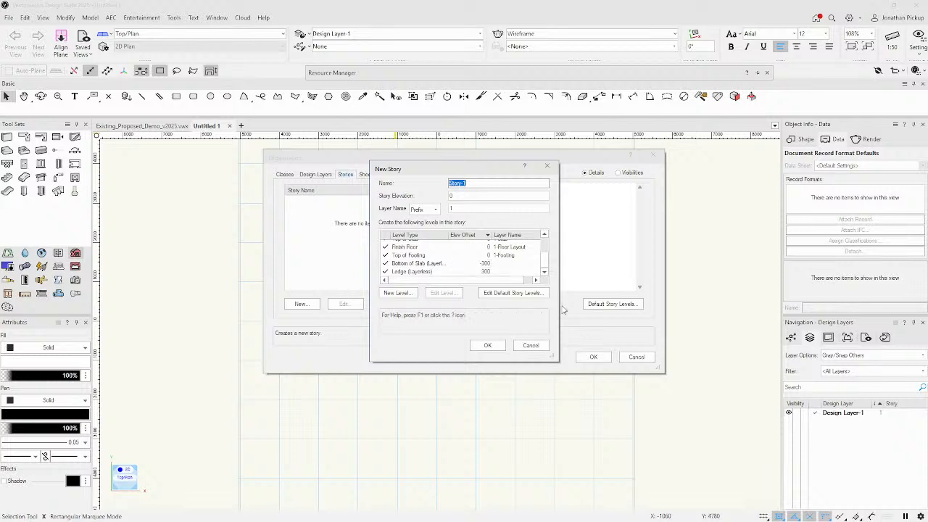
pyautogui.click(486, 348)
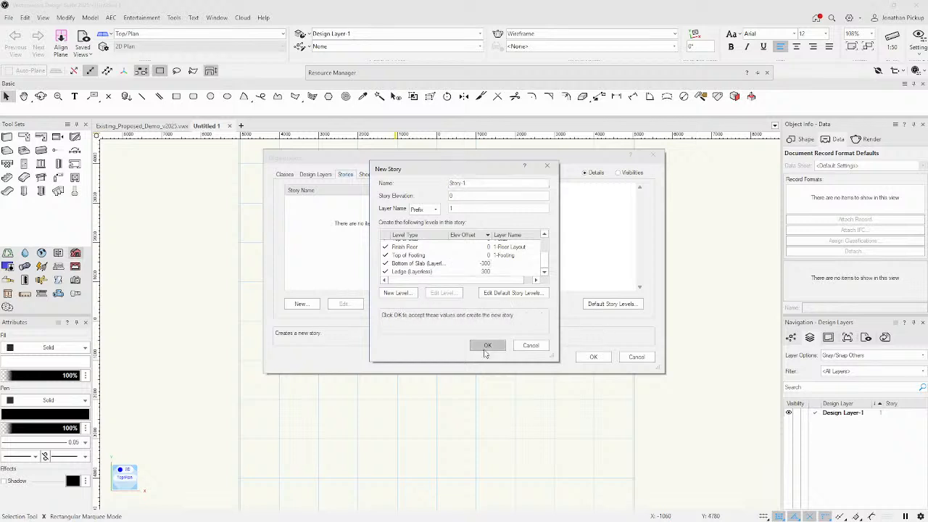
pyautogui.click(605, 358)
pyautogui.moveTo(400, 73)
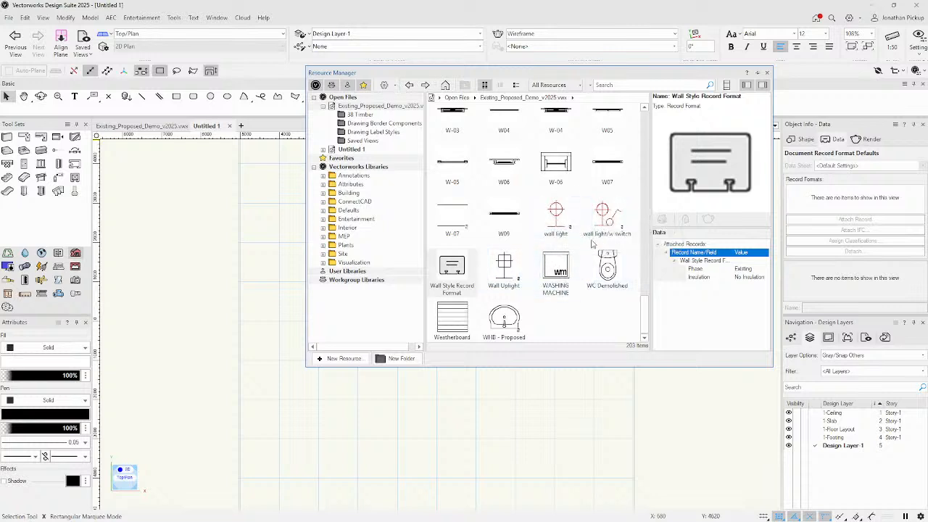
# Place the switch symbol from Existing_Proposed_Demo_v2025.vwx on the drawing and set its rotation.
pyautogui.scroll(5, 595, 239)
pyautogui.scroll(1, 592, 245)
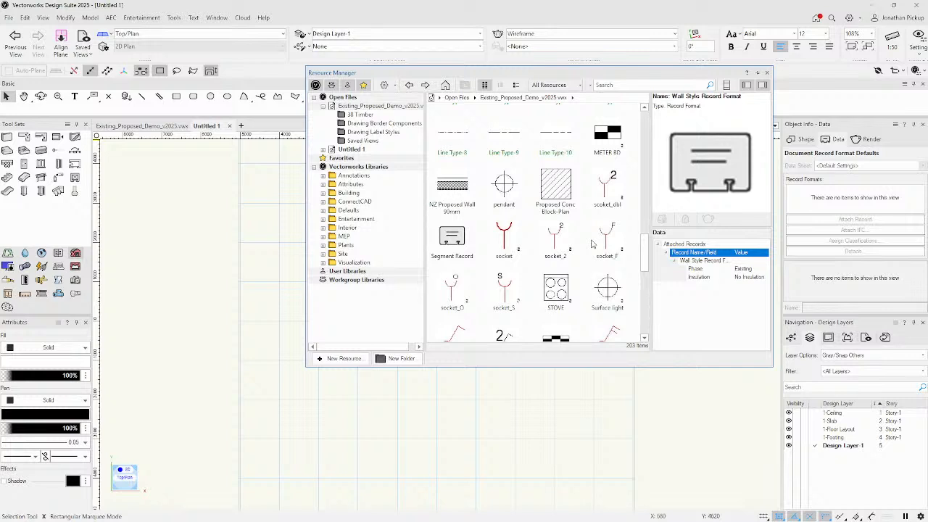
pyautogui.scroll(-2, 592, 245)
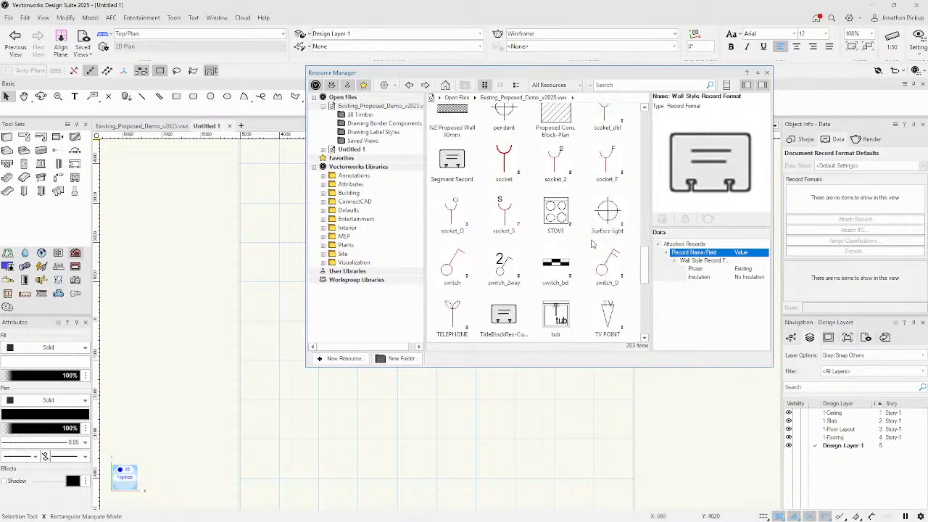
pyautogui.click(452, 270)
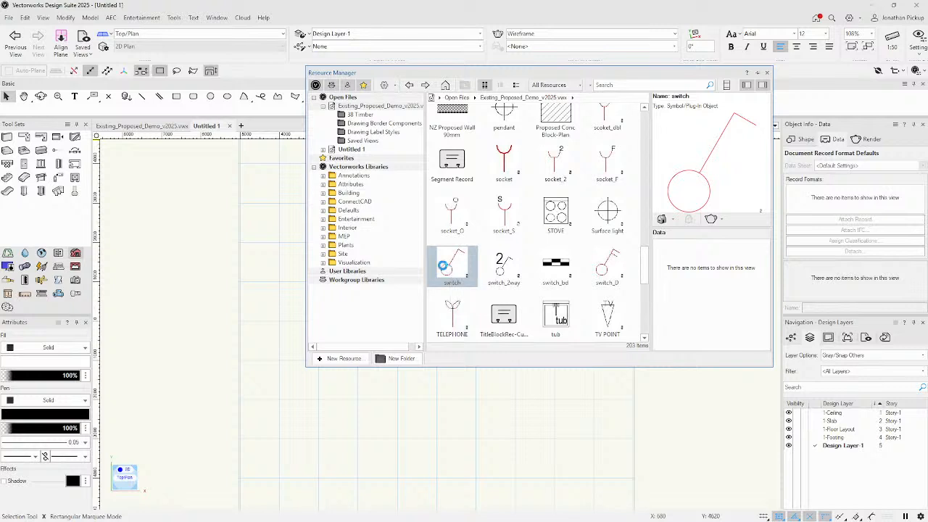
pyautogui.doubleClick(447, 271)
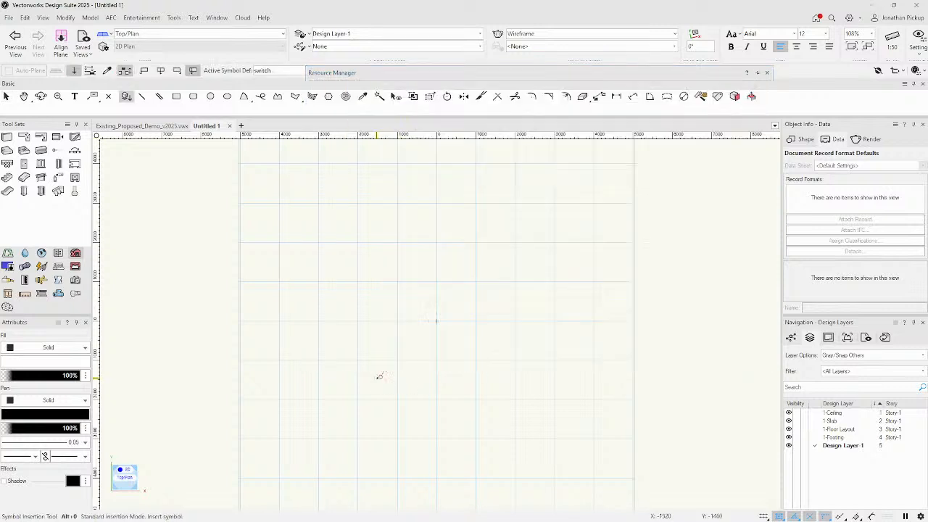
pyautogui.click(493, 226)
pyautogui.click(492, 238)
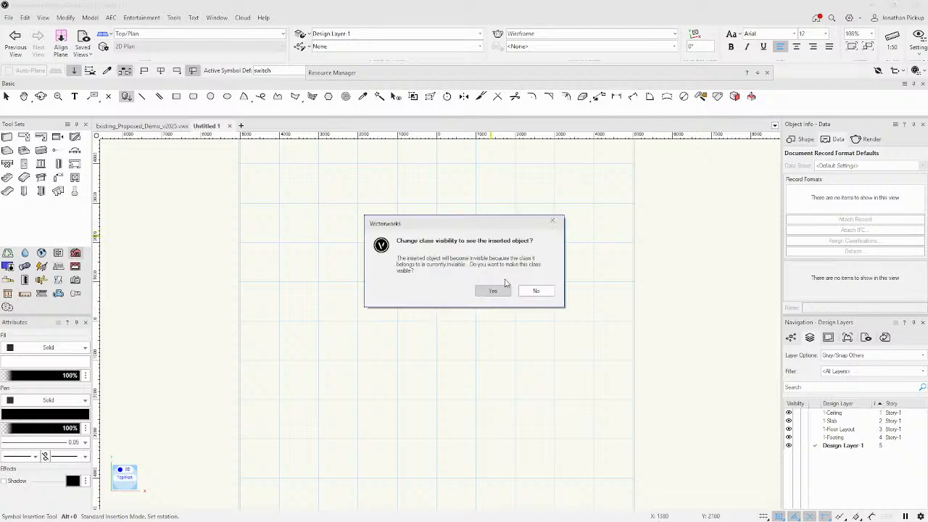
# Make the Services-Electrical class visible, check the placed switch, and reselect the switch symbol.
pyautogui.click(493, 291)
pyautogui.scroll(8, 498, 267)
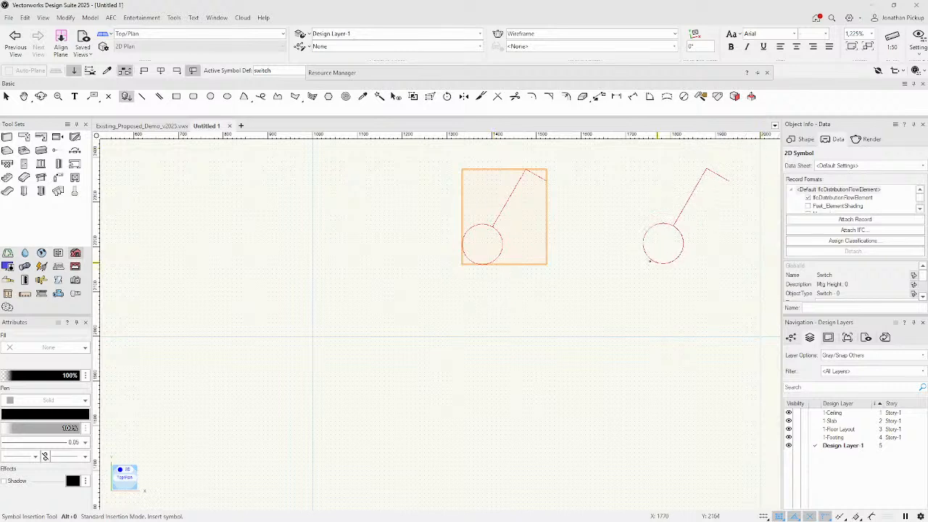
pyautogui.click(805, 139)
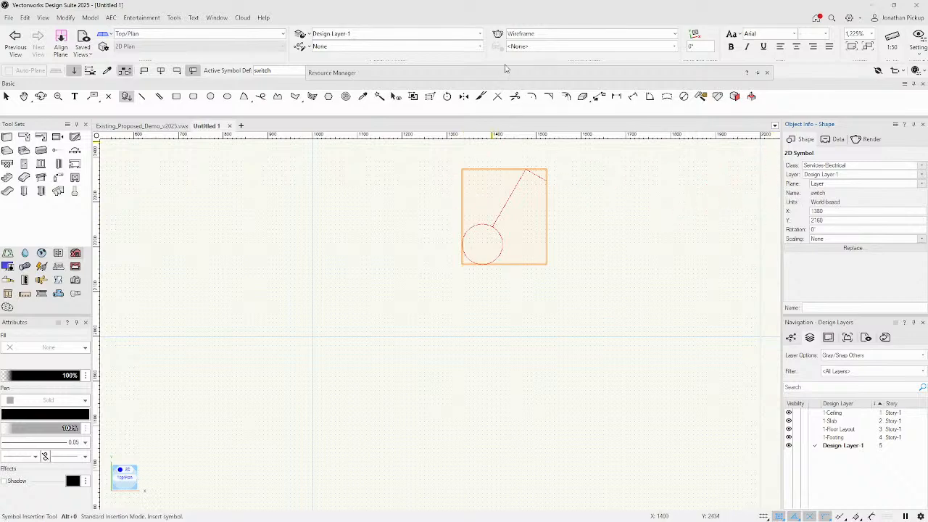
pyautogui.moveTo(505, 73)
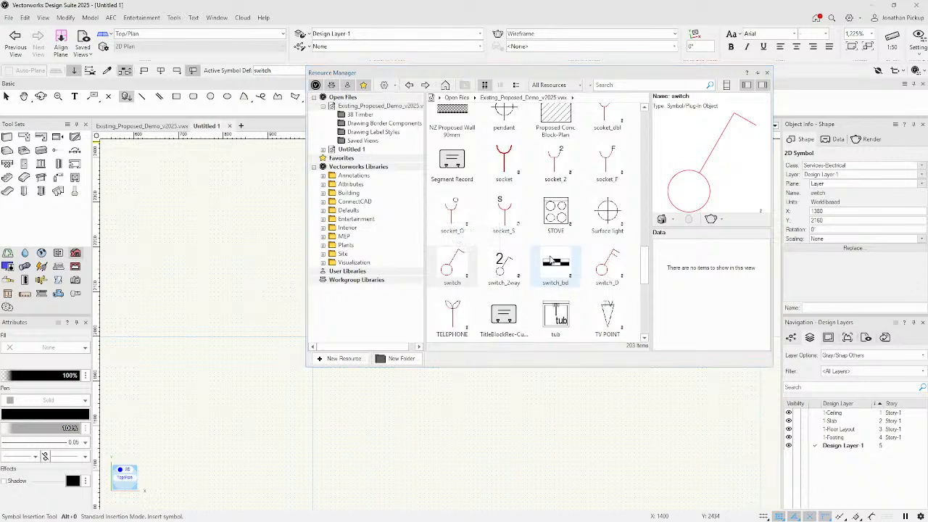
pyautogui.doubleClick(442, 271)
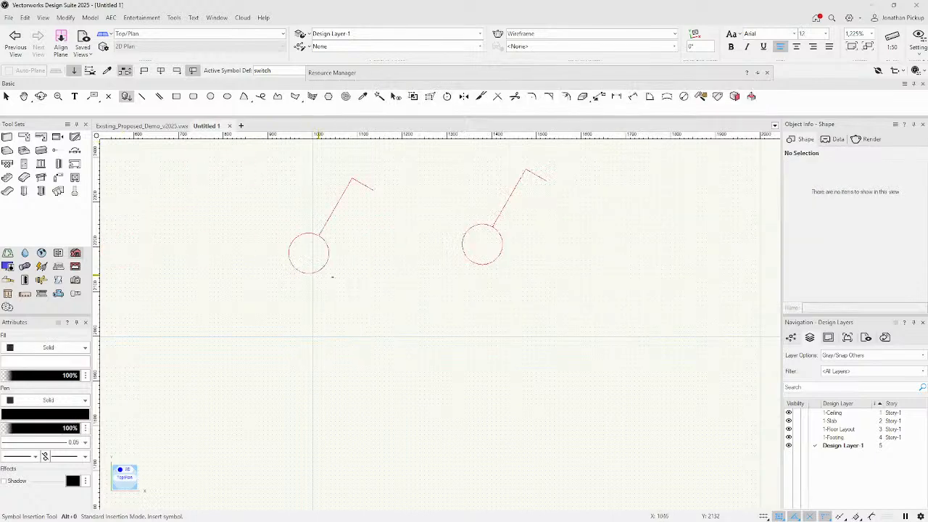
# Edit the switch's 3D component and draw a 75 by 12 rectangle.
pyautogui.press('x')
pyautogui.rightClick(470, 259)
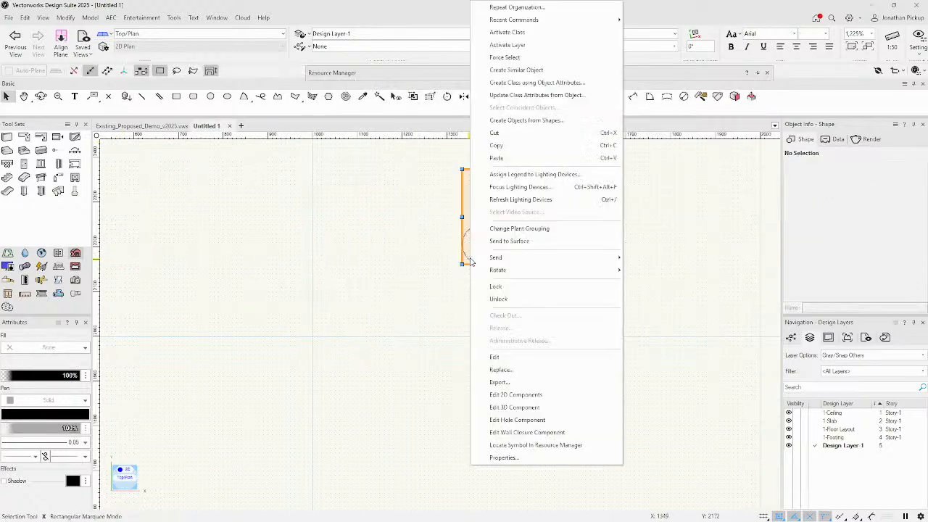
pyautogui.click(527, 408)
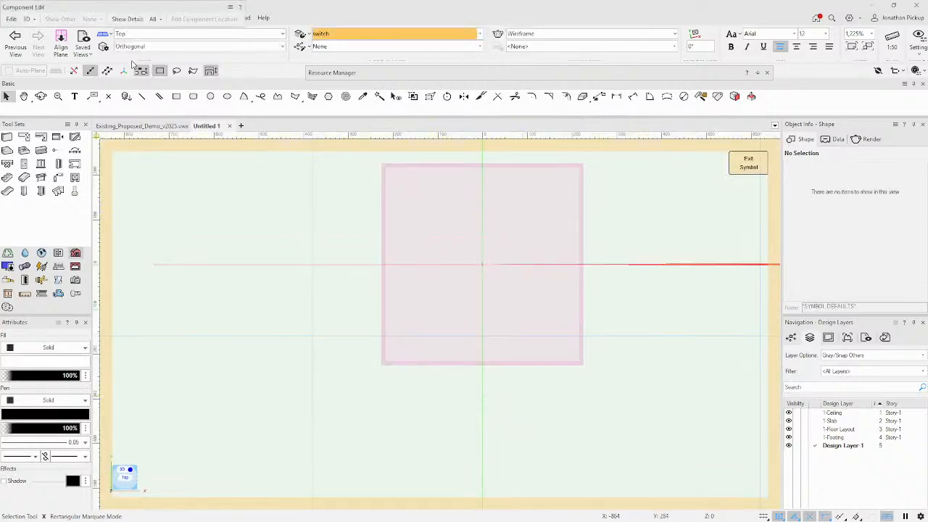
pyautogui.press('4')
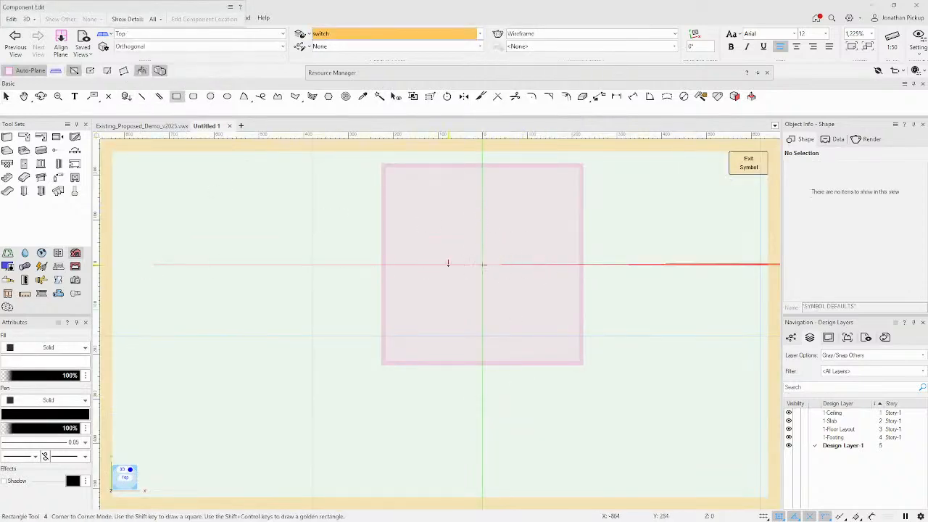
pyautogui.click(448, 265)
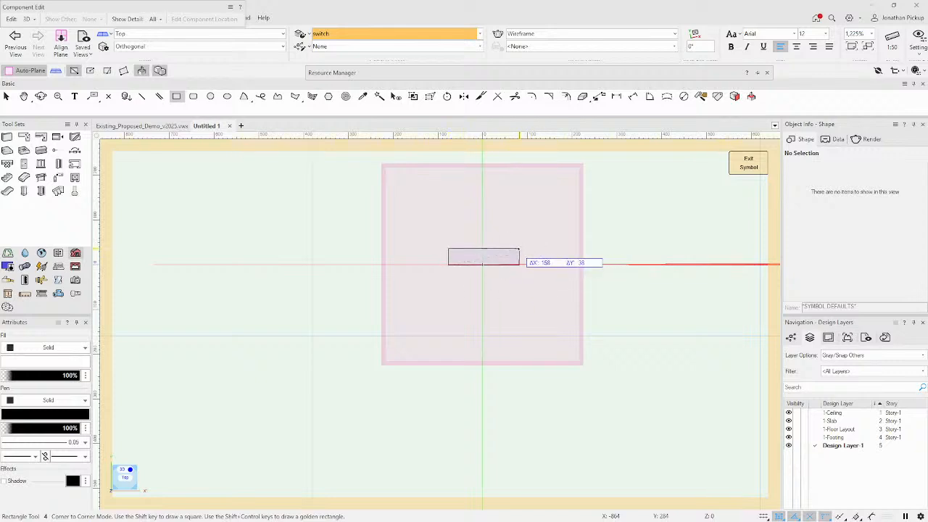
pyautogui.press('Tab')
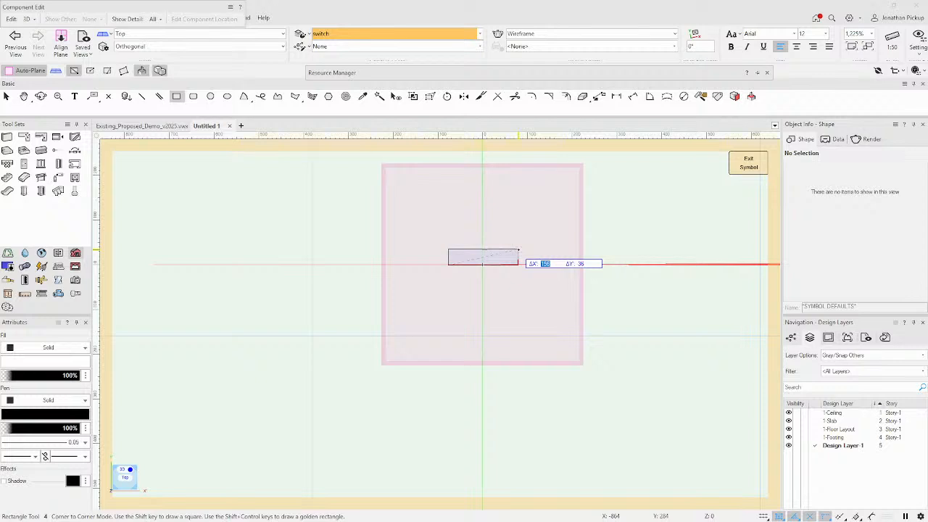
pyautogui.write('75')
pyautogui.press('Tab')
pyautogui.press('Tab')
pyautogui.press('Tab')
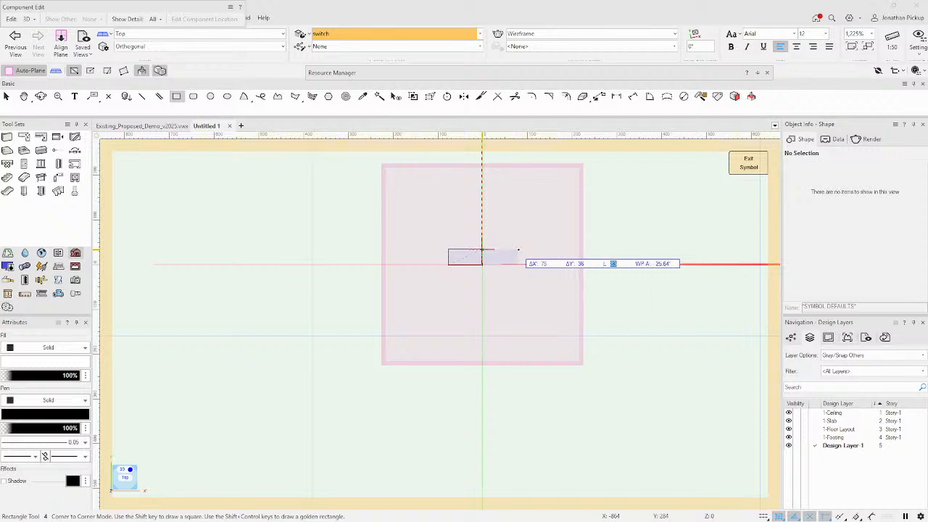
pyautogui.write('12')
pyautogui.press('Return')
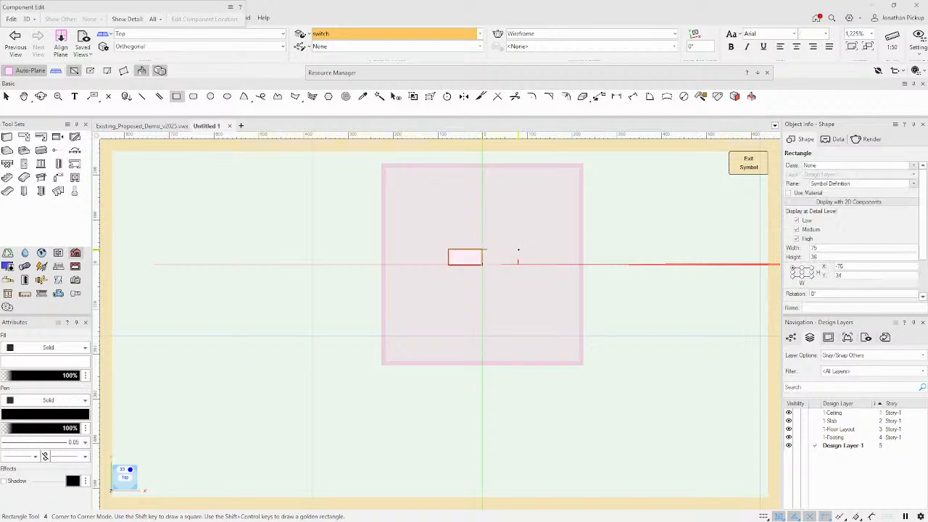
# Set the rectangle height to 12 and position its bottom-centre at X 0, Y 0.
pyautogui.press('x')
pyautogui.doubleClick(834, 258)
pyautogui.write('12')
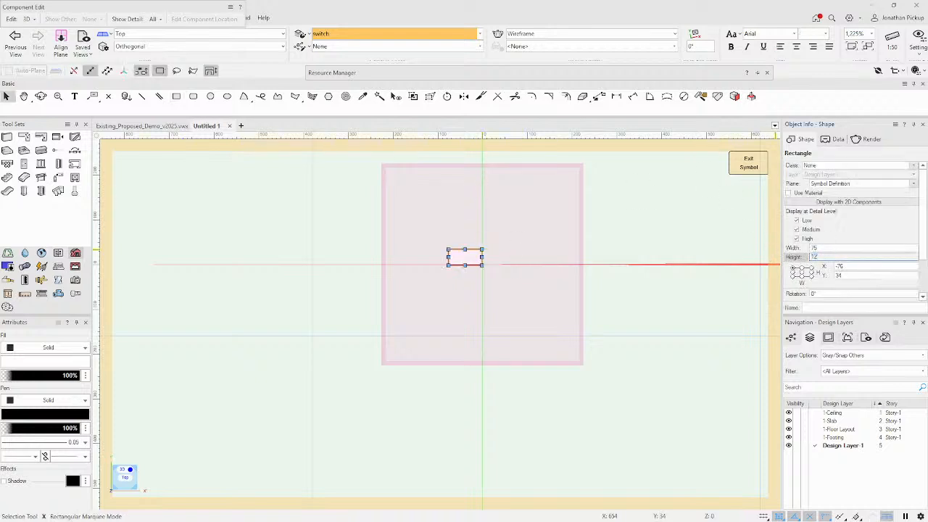
pyautogui.press('Return')
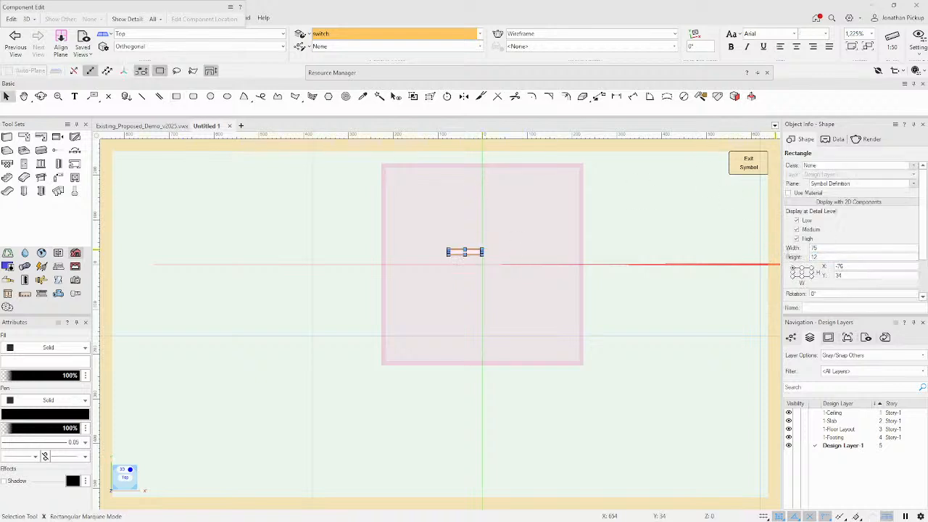
pyautogui.click(801, 280)
pyautogui.doubleClick(840, 266)
pyautogui.write('0')
pyautogui.press('Tab')
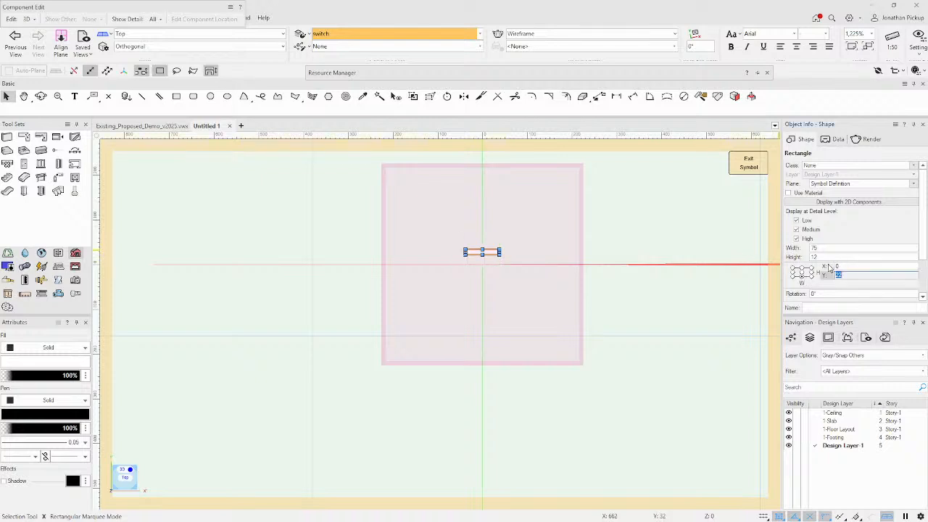
pyautogui.write('0')
pyautogui.press('Tab')
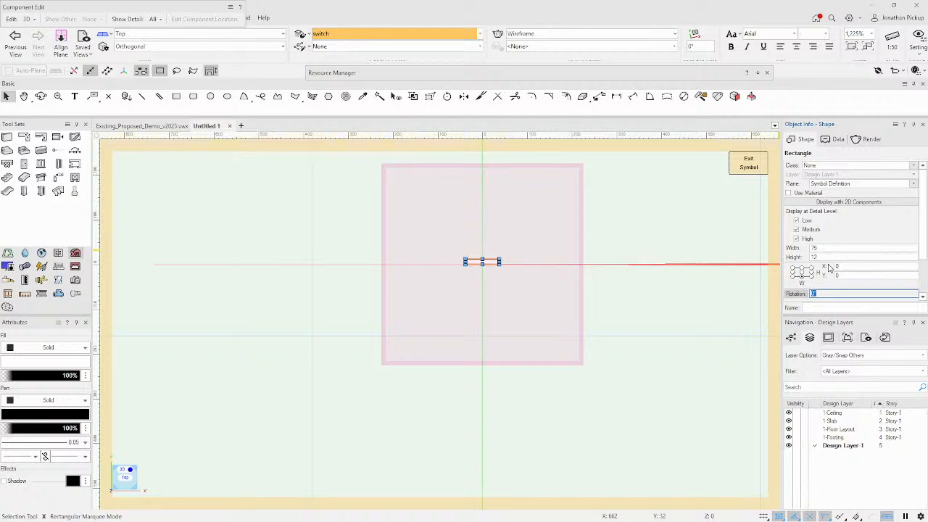
pyautogui.press('super+e')
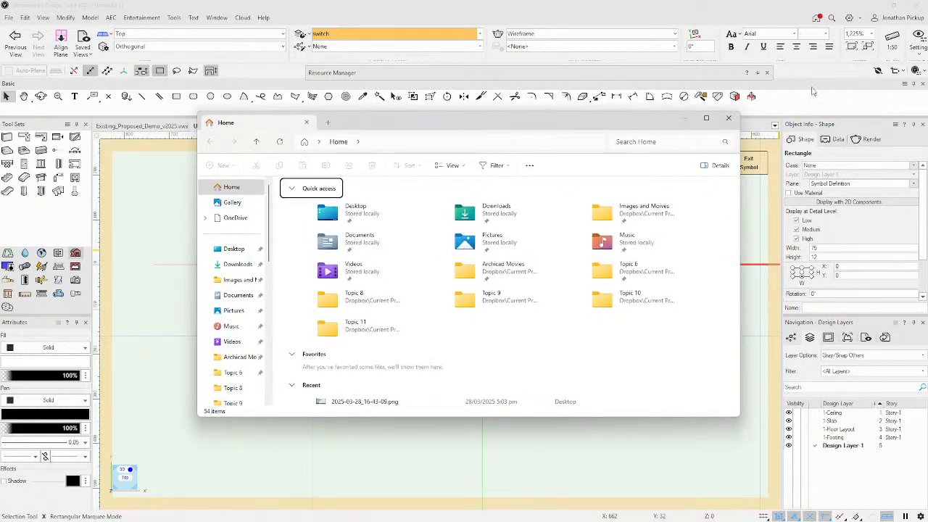
# Extrude the rectangle 112 high, exit the symbol, and accept converting it to a hybrid symbol.
pyautogui.click(728, 118)
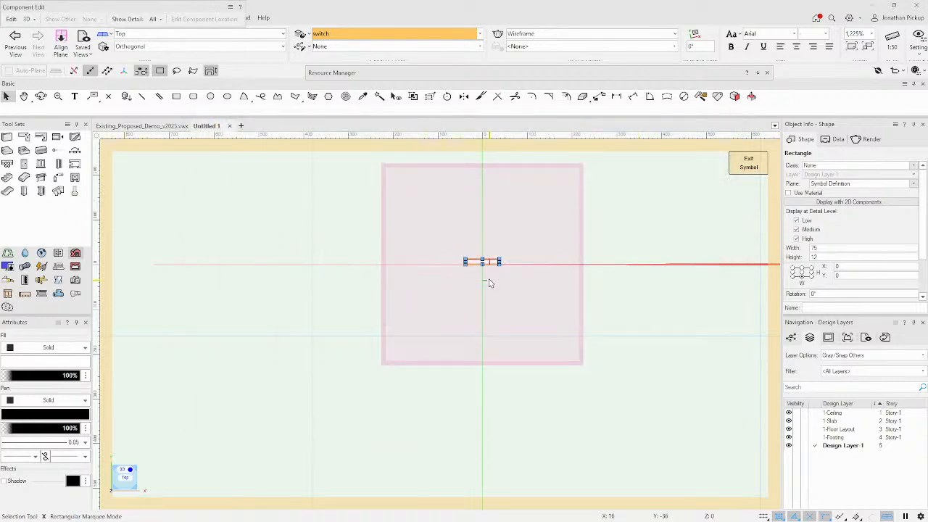
pyautogui.hotkey('ctrl', 'e')
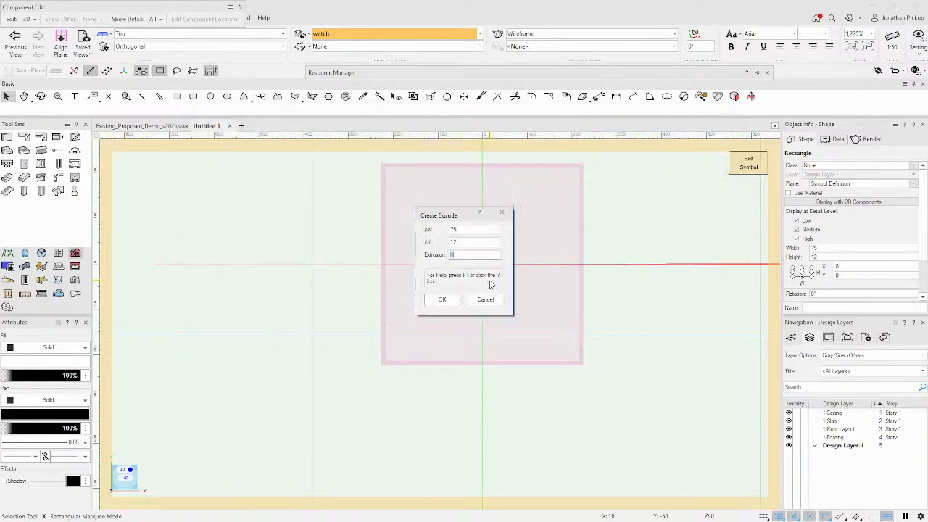
pyautogui.write('1')
pyautogui.write('12')
pyautogui.press('Return')
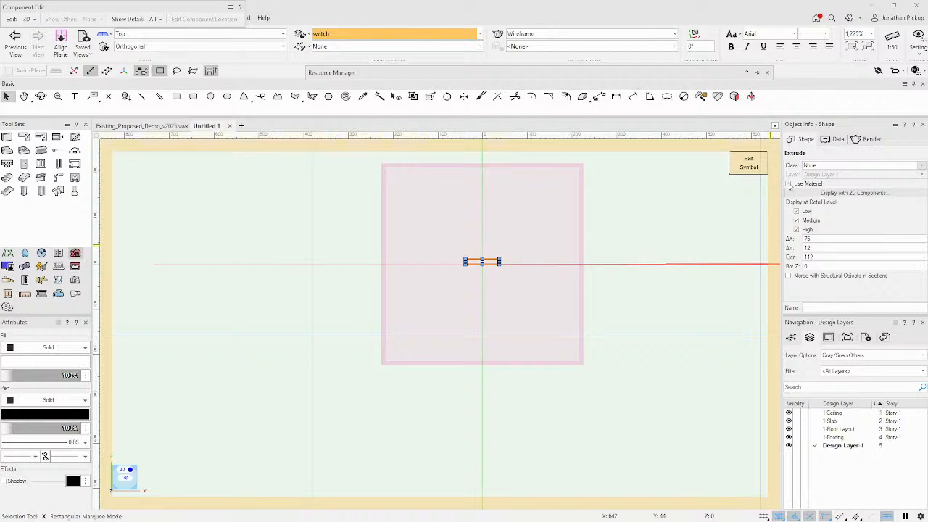
pyautogui.click(747, 171)
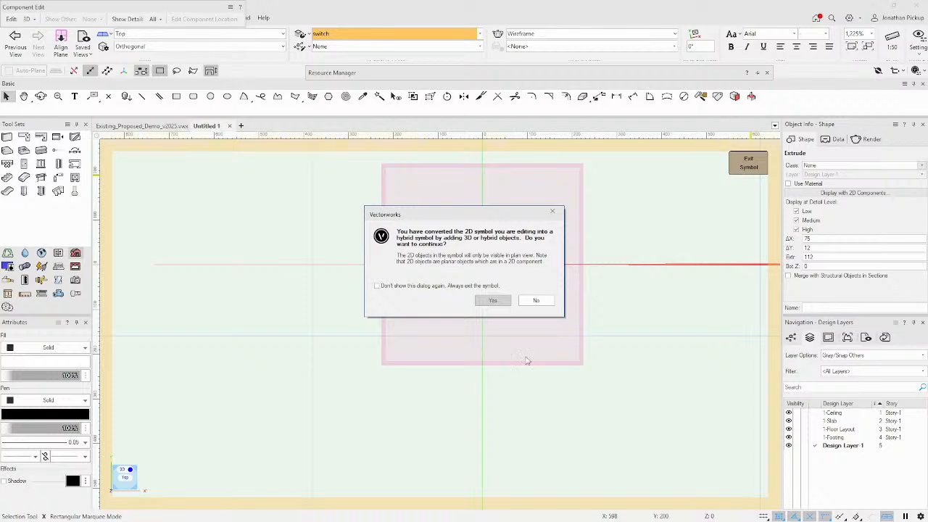
pyautogui.click(493, 300)
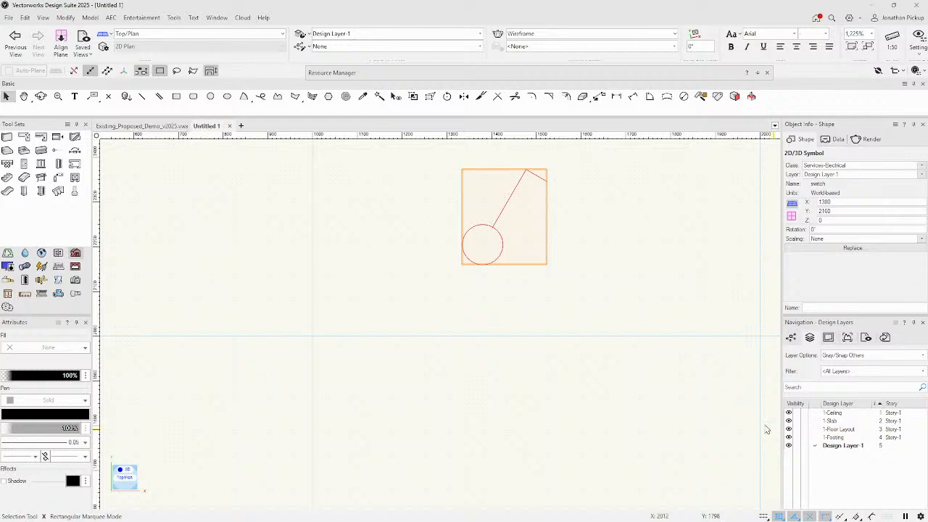
# Cut the switch and paste it onto the 1-Floor Layout layer, declining the backup save.
pyautogui.press('Delete')
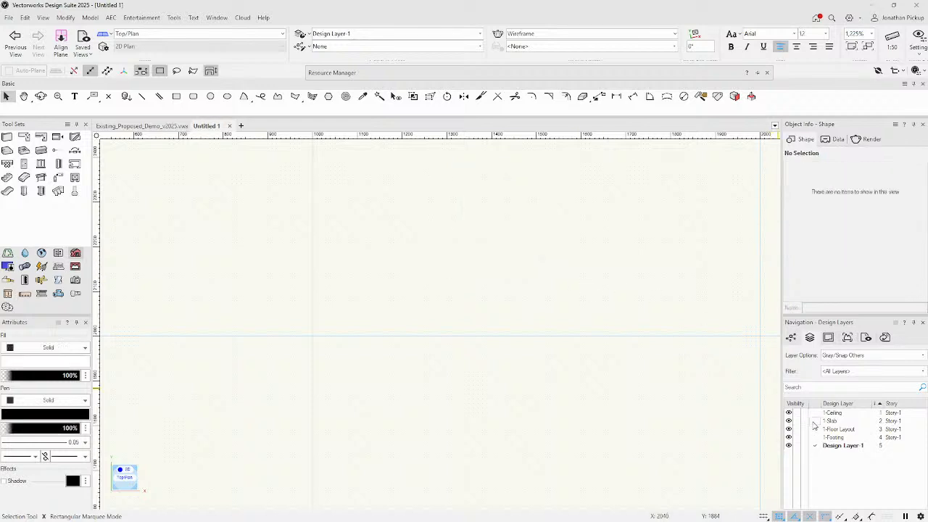
pyautogui.click(813, 421)
pyautogui.click(814, 429)
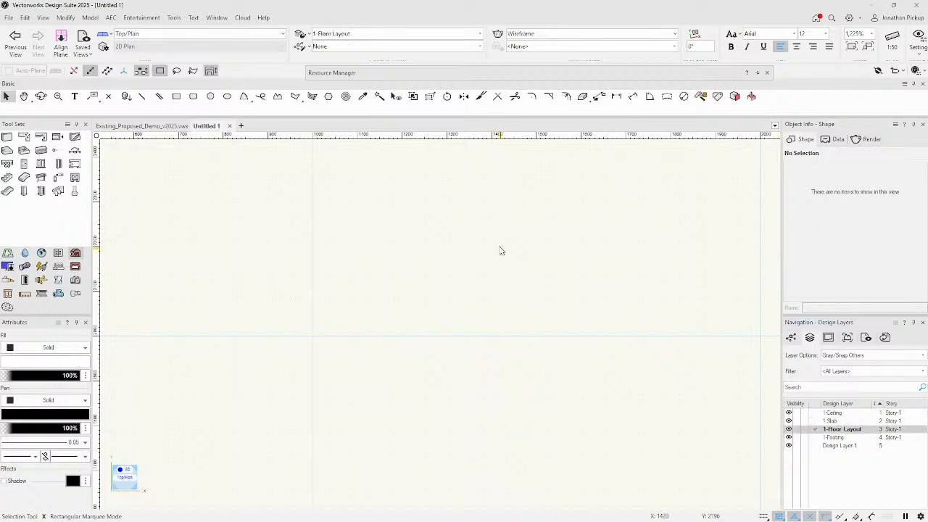
pyautogui.hotkey('ctrl', 'v')
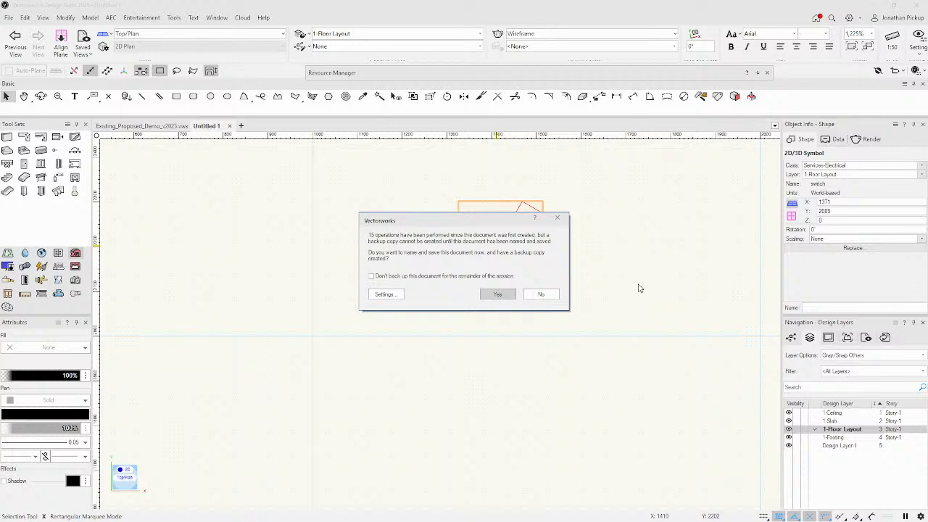
pyautogui.click(542, 294)
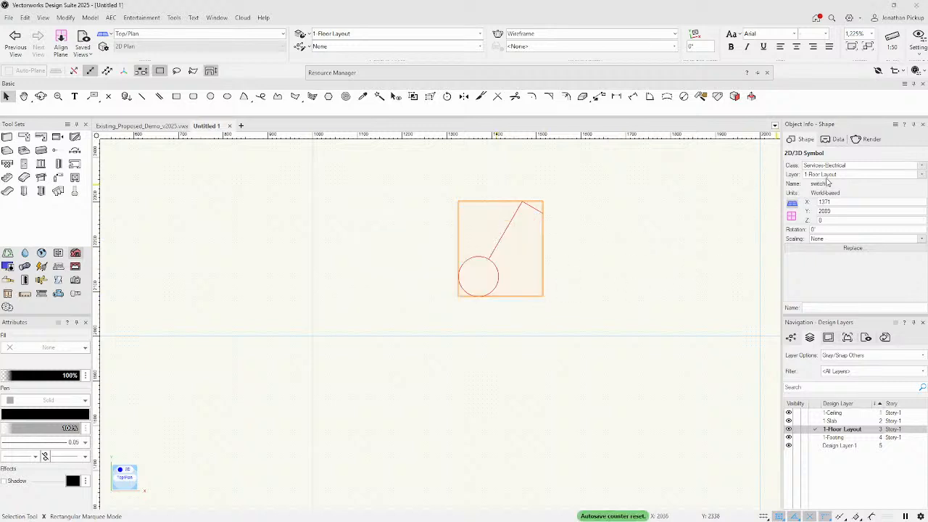
pyautogui.moveTo(518, 74)
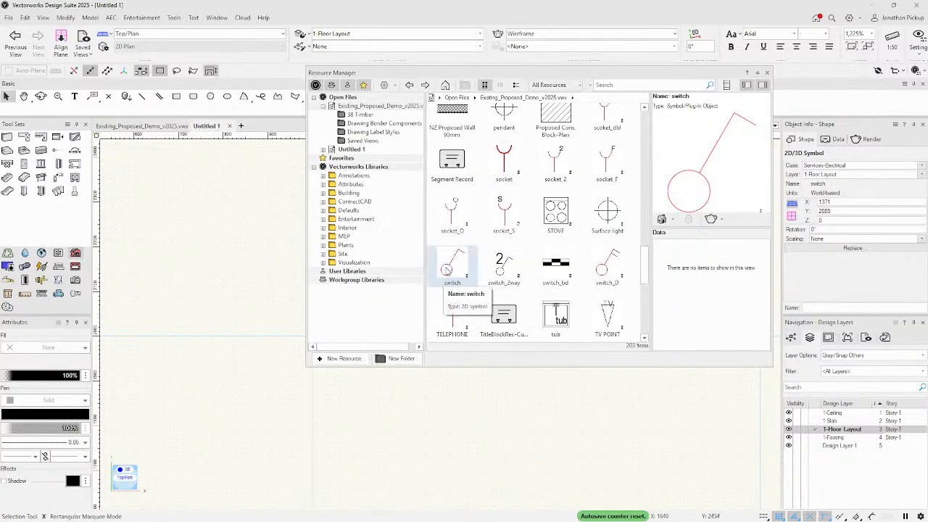
# Show the Untitled 1 resources and open Edit Symbol Options for its switch symbol.
pyautogui.rightClick(446, 270)
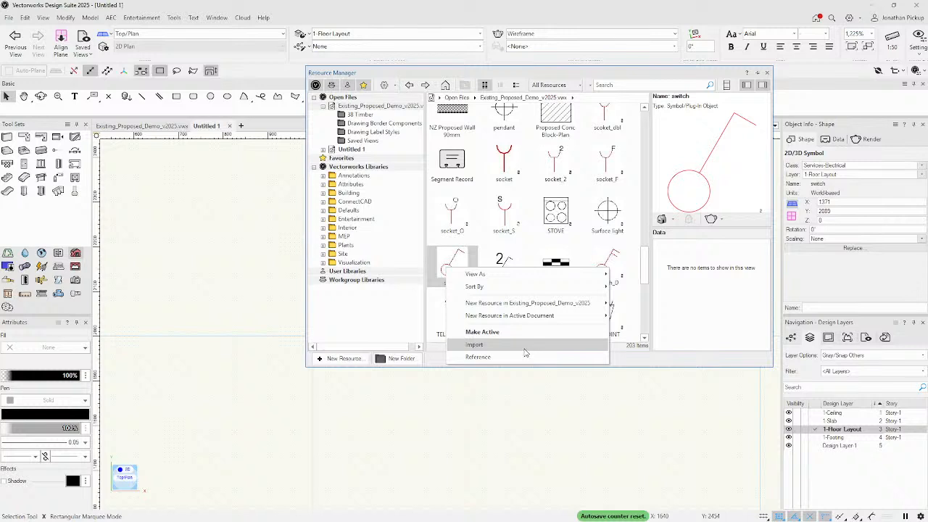
pyautogui.click(353, 315)
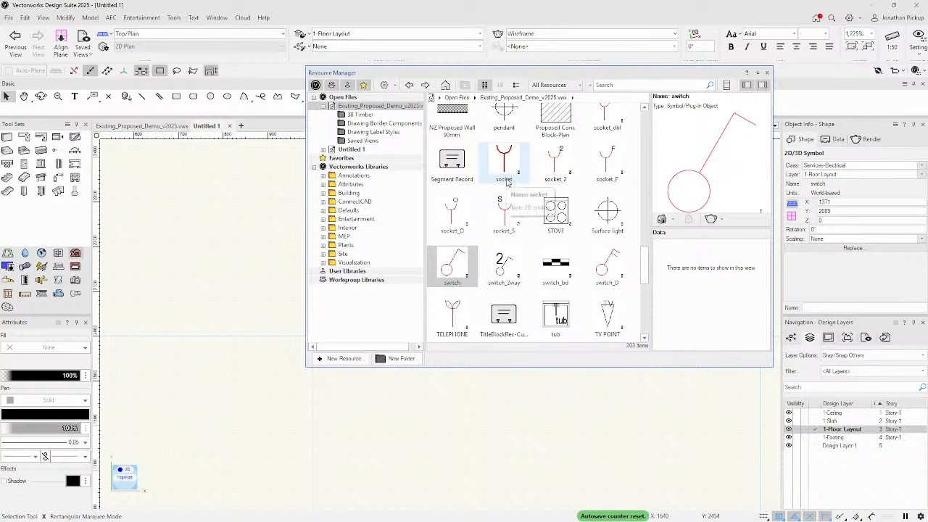
pyautogui.click(354, 140)
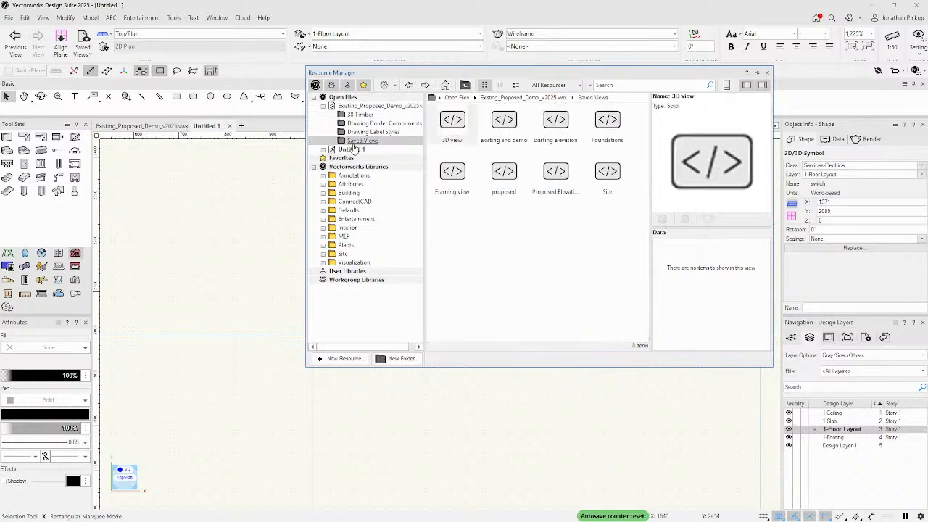
pyautogui.click(353, 149)
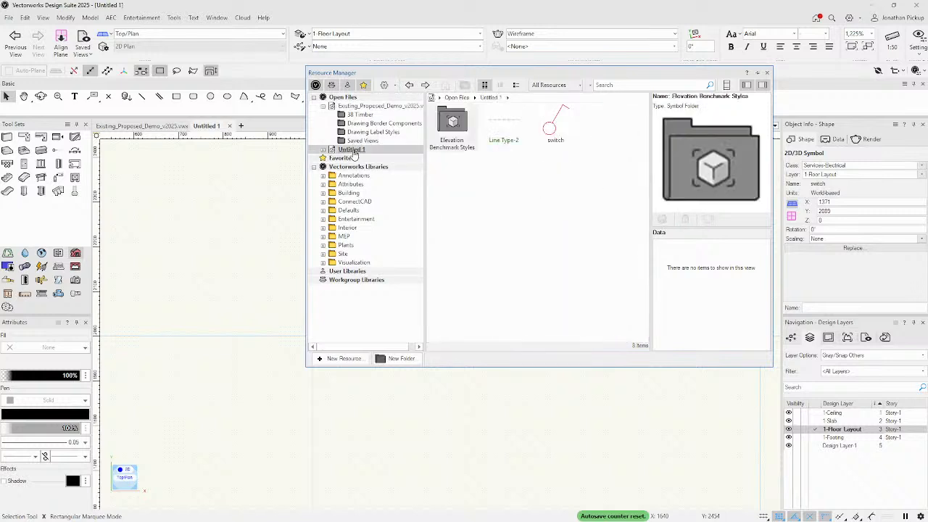
pyautogui.rightClick(553, 135)
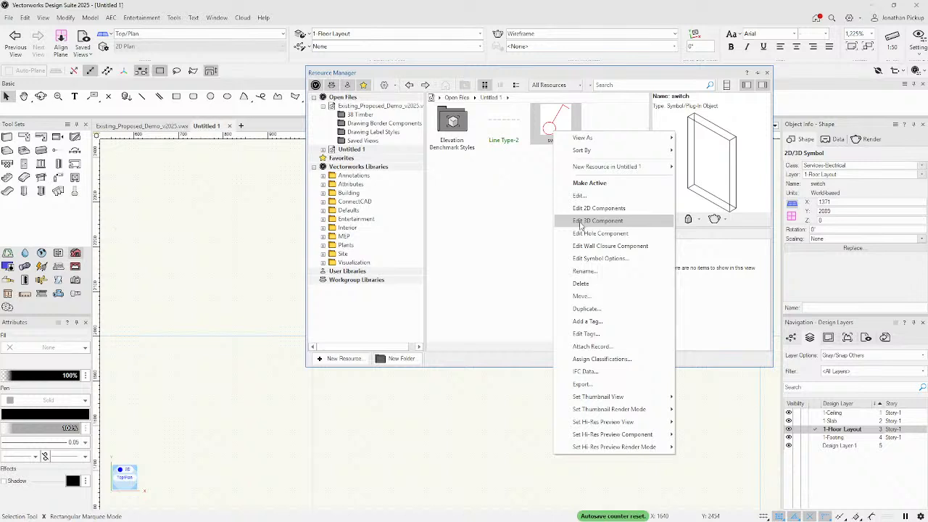
pyautogui.click(584, 259)
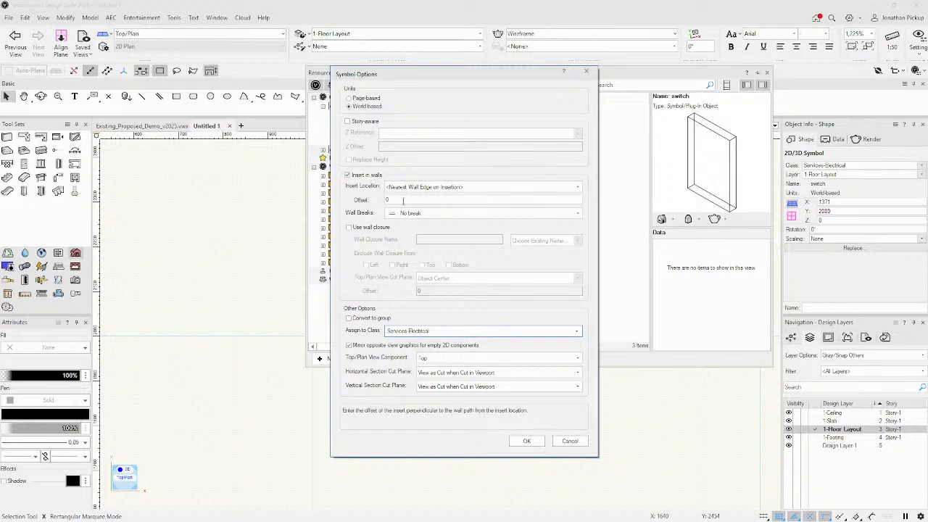
# Keep No break, make the switch story-aware, and set its Z Reference to Light Switch.
pyautogui.click(409, 214)
pyautogui.click(411, 216)
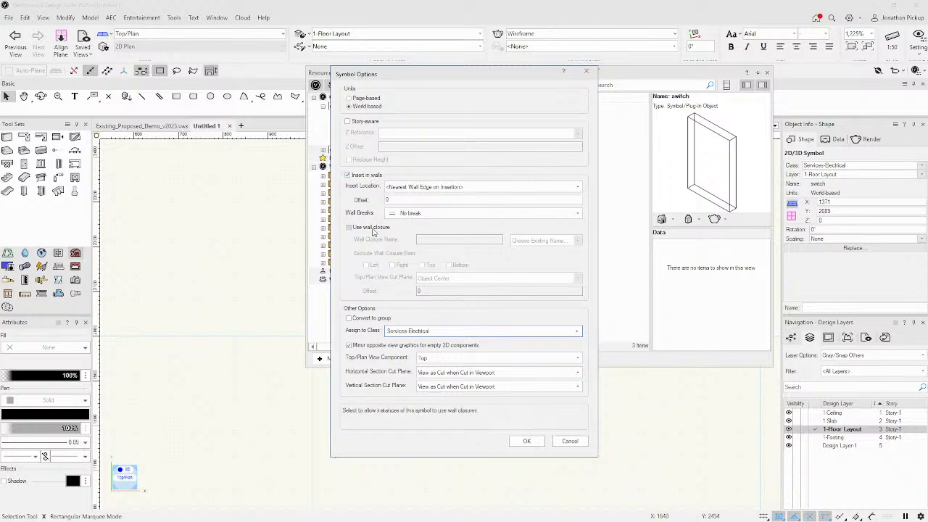
pyautogui.click(372, 230)
pyautogui.click(372, 230)
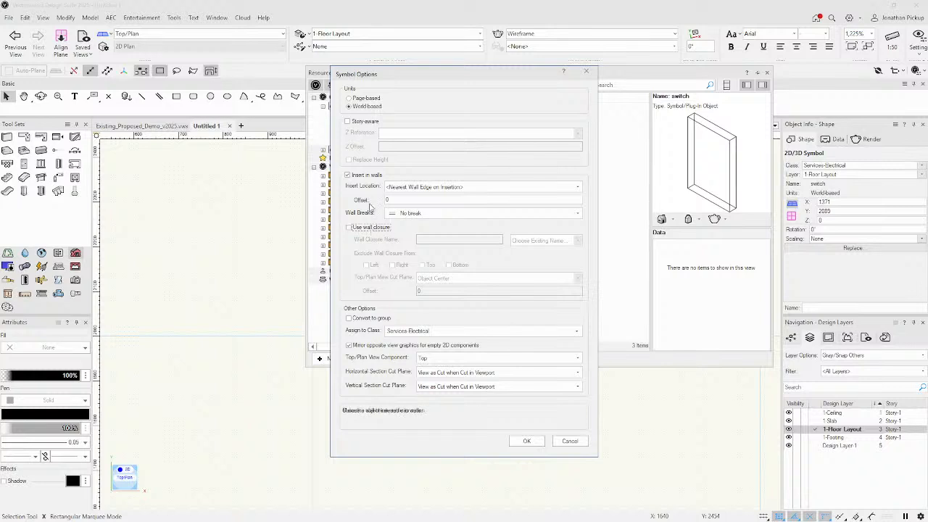
pyautogui.click(348, 121)
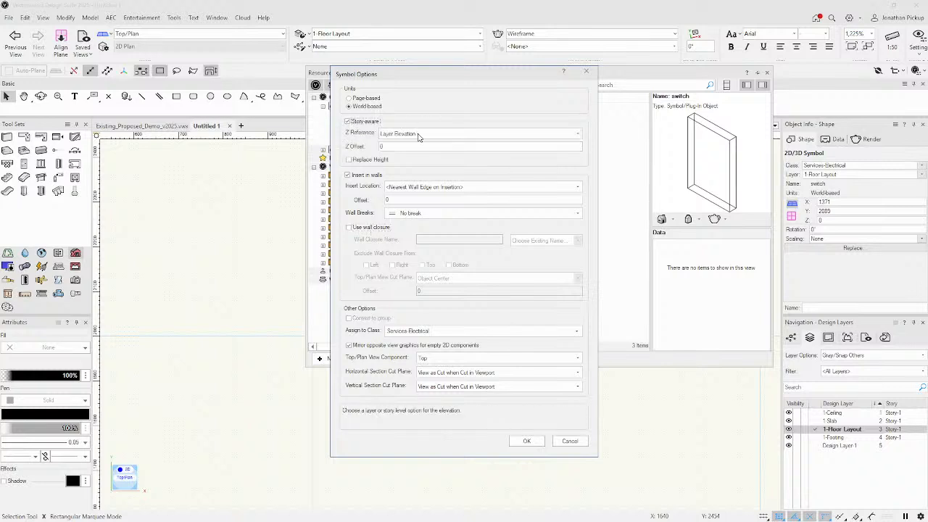
pyautogui.click(418, 137)
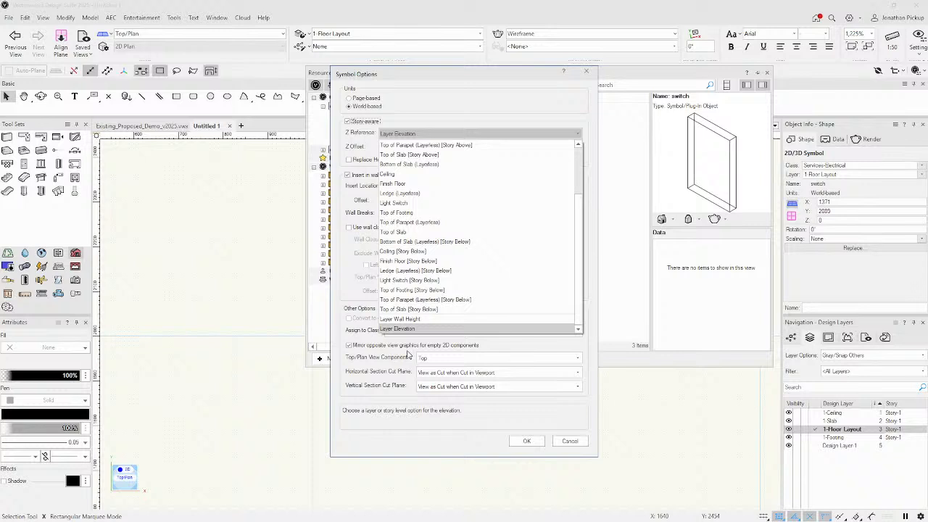
pyautogui.click(415, 202)
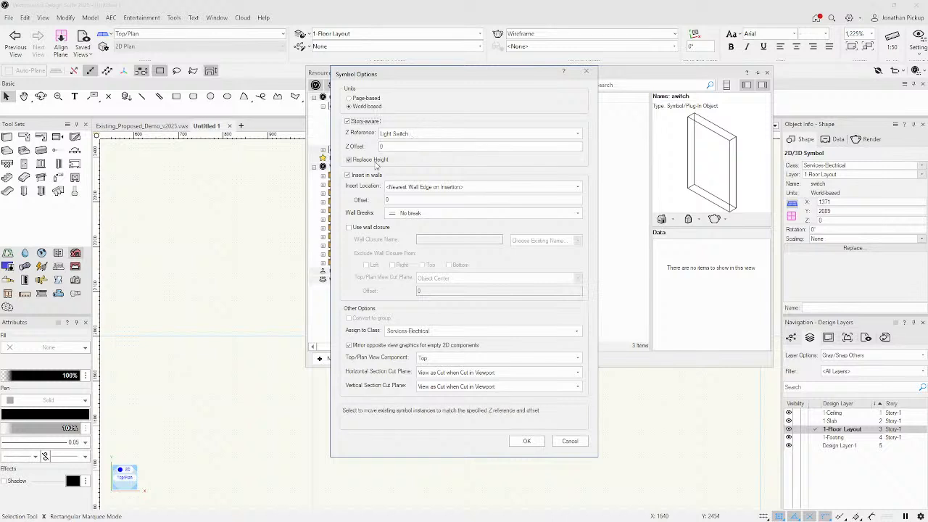
# Apply the options, orbit a shaded isometric view, and select the switch to confirm Z 950.
pyautogui.click(527, 440)
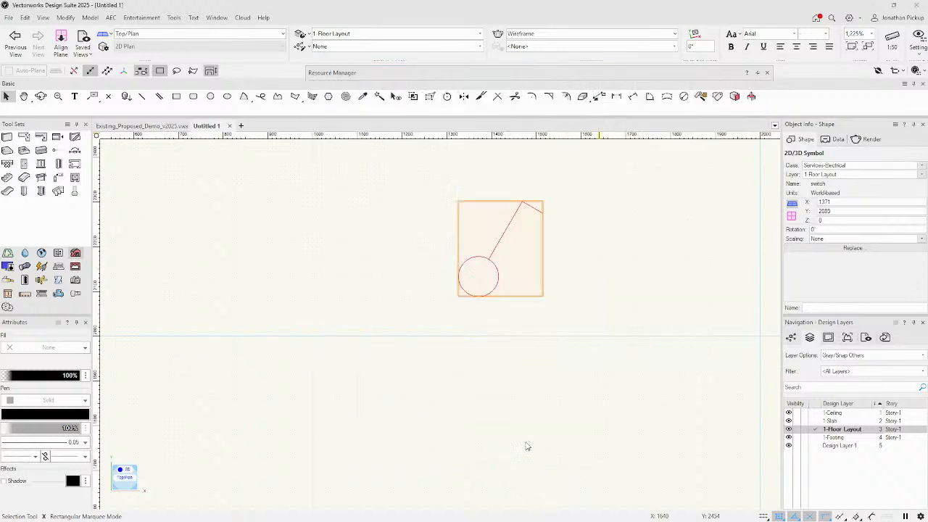
pyautogui.click(434, 385)
pyautogui.press('3')
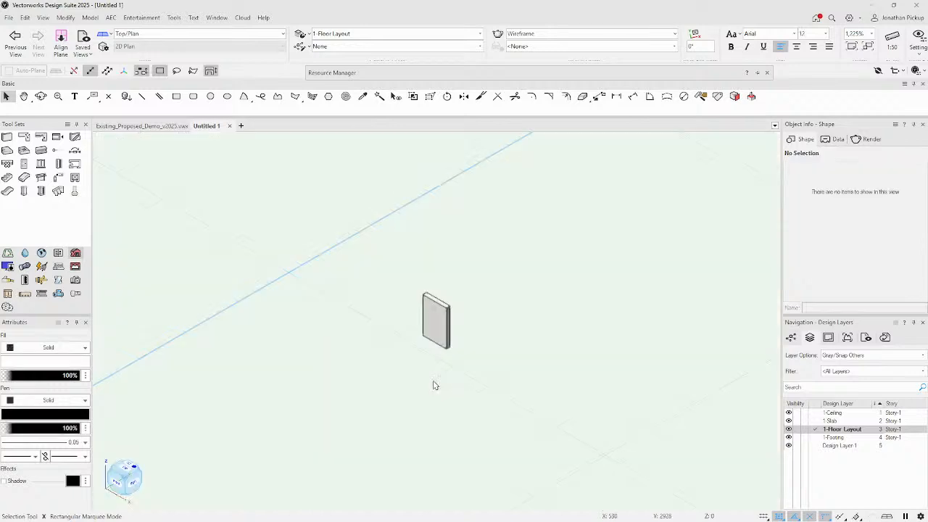
pyautogui.hotkey('shift', 'c')
pyautogui.moveTo(441, 365); pyautogui.dragTo(242, 265)
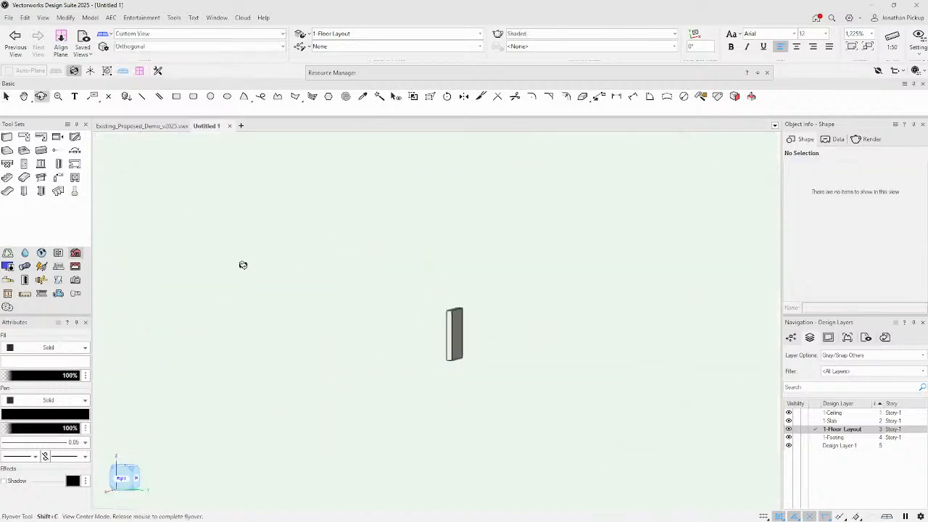
pyautogui.press('x')
pyautogui.scroll(-6, 269, 290)
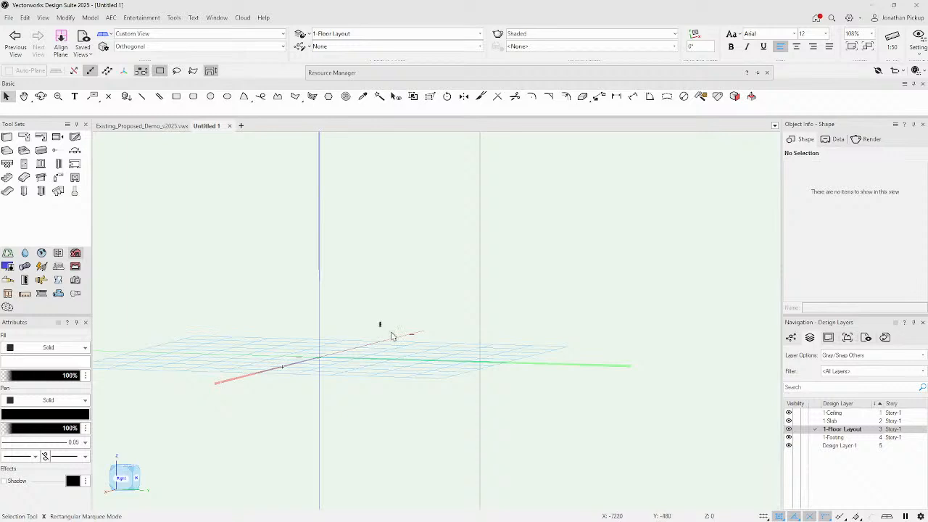
pyautogui.hotkey('shift', 'c')
pyautogui.moveTo(389, 333)
pyautogui.mouseDown()
pyautogui.moveTo(293, 352)
pyautogui.moveTo(372, 338)
pyautogui.mouseUp()
pyautogui.press('x')
pyautogui.scroll(8, 384, 330)
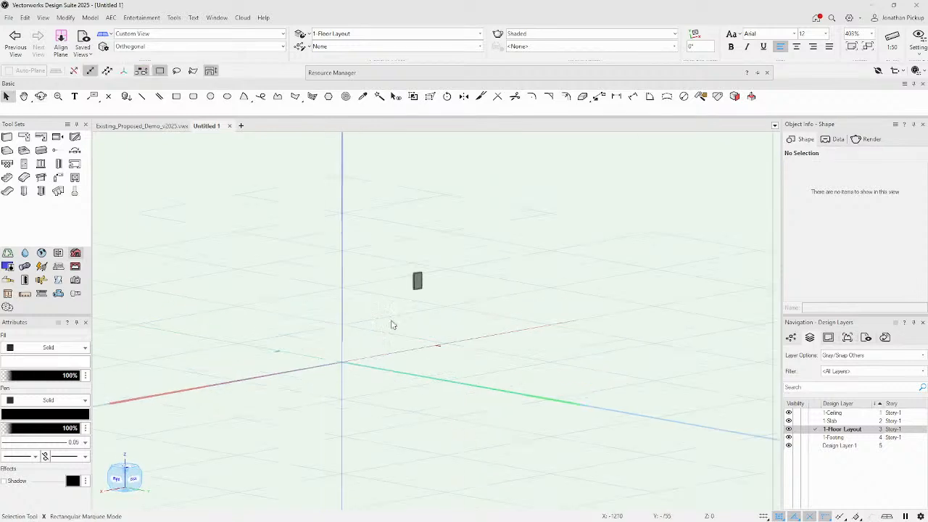
pyautogui.scroll(-2, 430, 315)
pyautogui.click(440, 260)
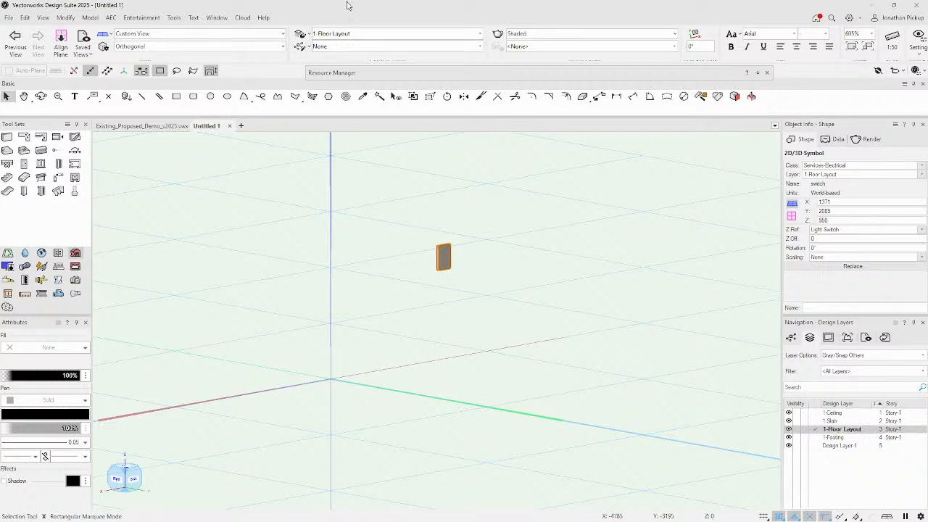
# In Stories settings, change Story-1's Light Switch level elevation from 950 to 500.
pyautogui.click(217, 18)
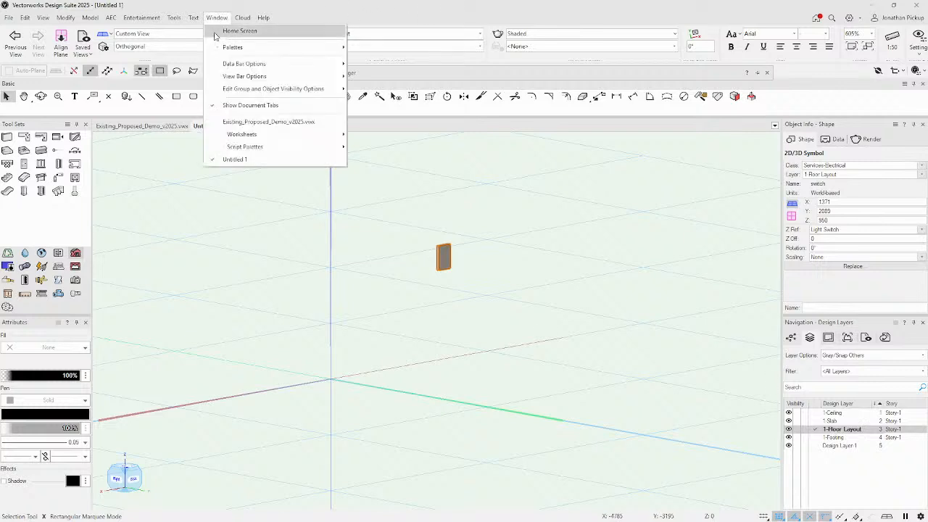
pyautogui.click(174, 18)
pyautogui.click(193, 30)
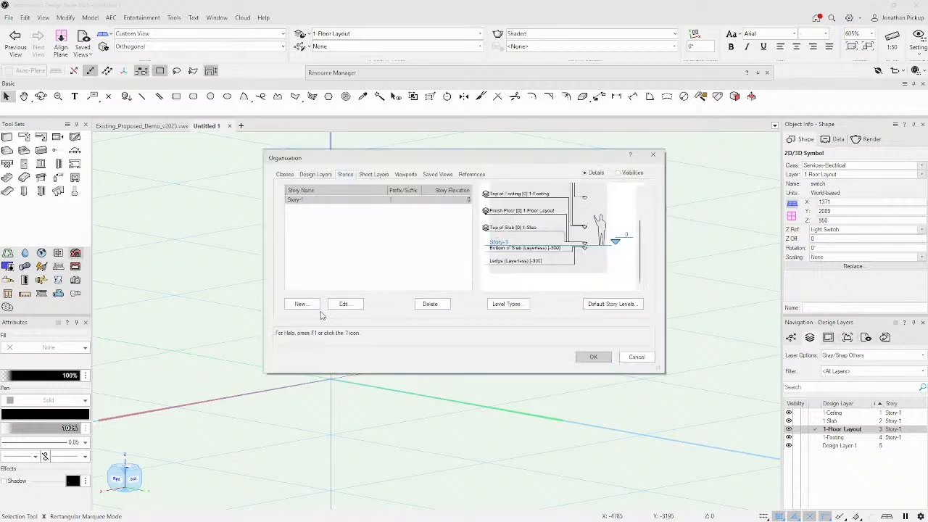
pyautogui.click(344, 304)
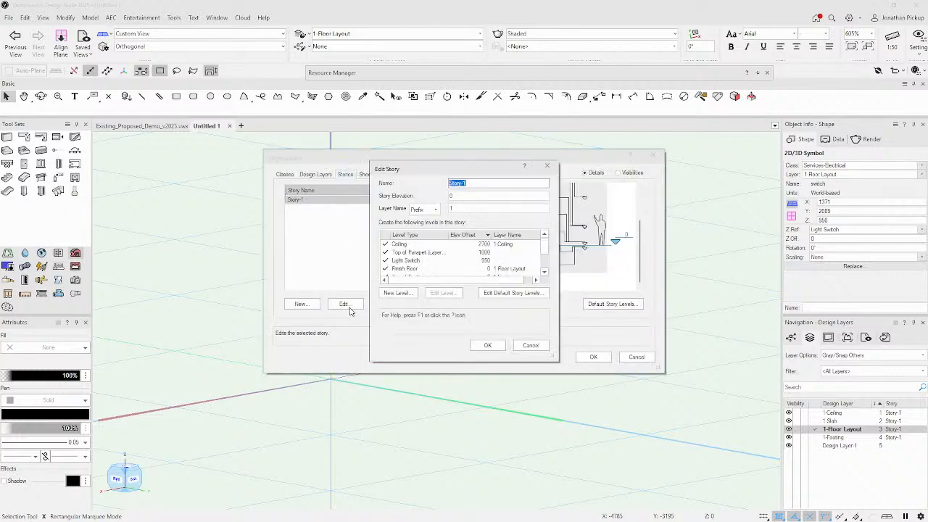
pyautogui.click(482, 261)
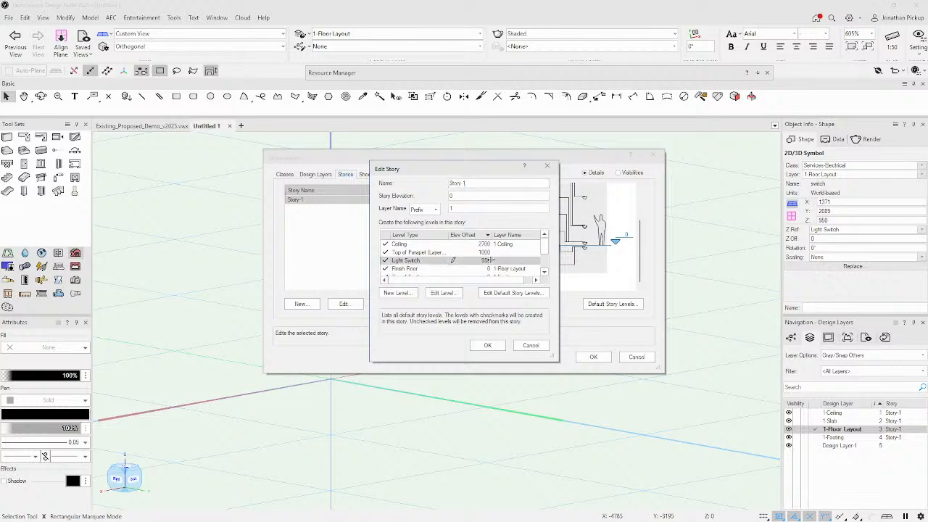
pyautogui.click(435, 294)
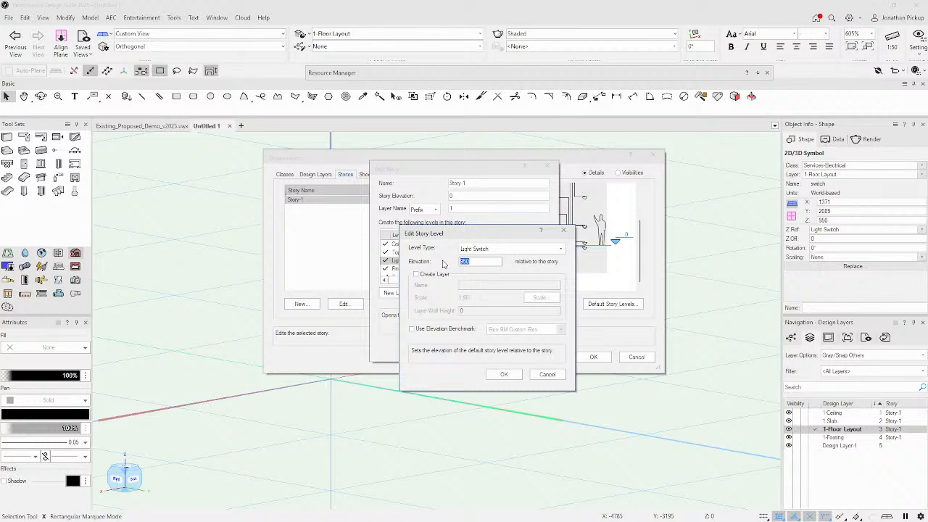
pyautogui.write('55')
pyautogui.press('Return')
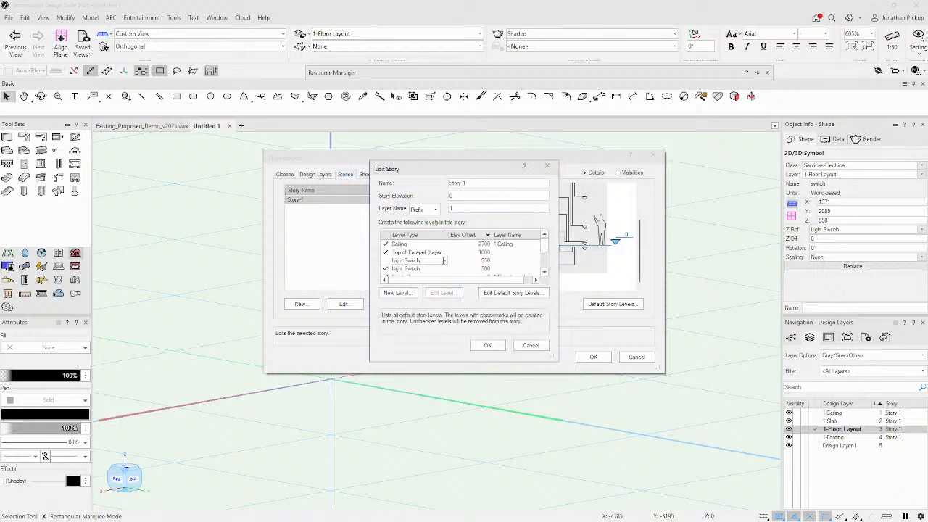
pyautogui.click(488, 345)
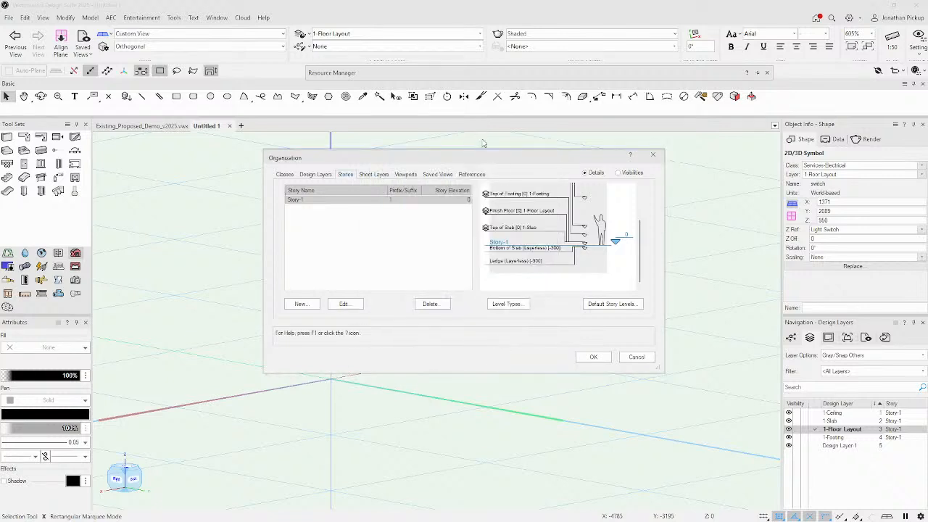
pyautogui.moveTo(483, 157); pyautogui.dragTo(437, 285)
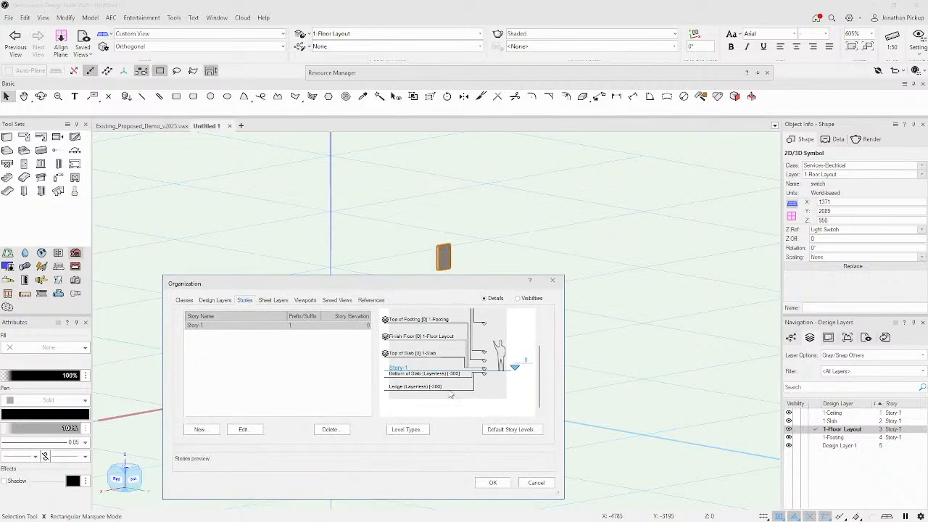
pyautogui.click(493, 483)
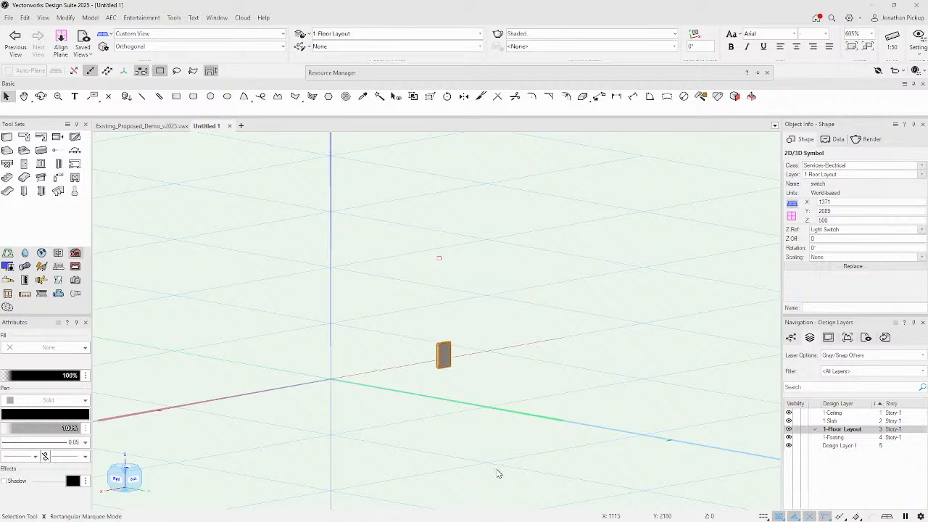
# Zoom out and switch to the Top/Plan view to see the switch in plan.
pyautogui.press('u')
pyautogui.scroll(-5, 546, 285)
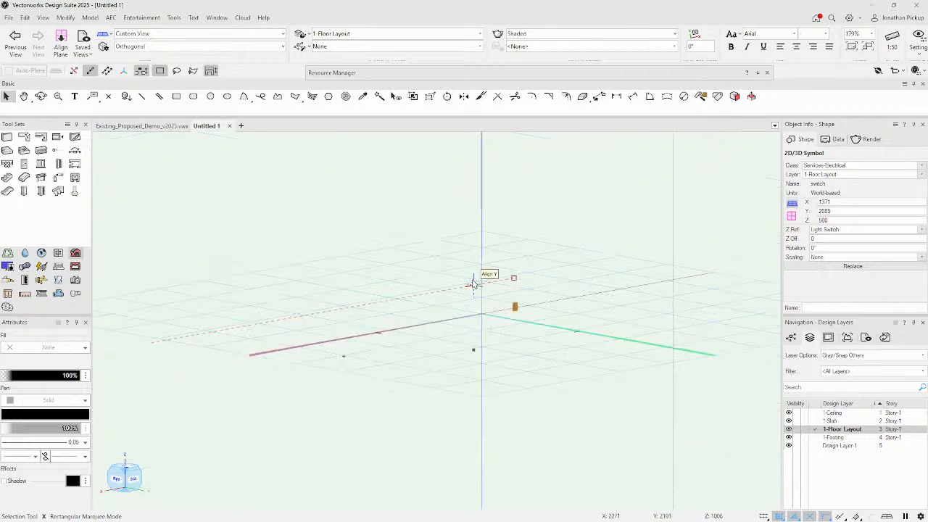
pyautogui.press('F5')
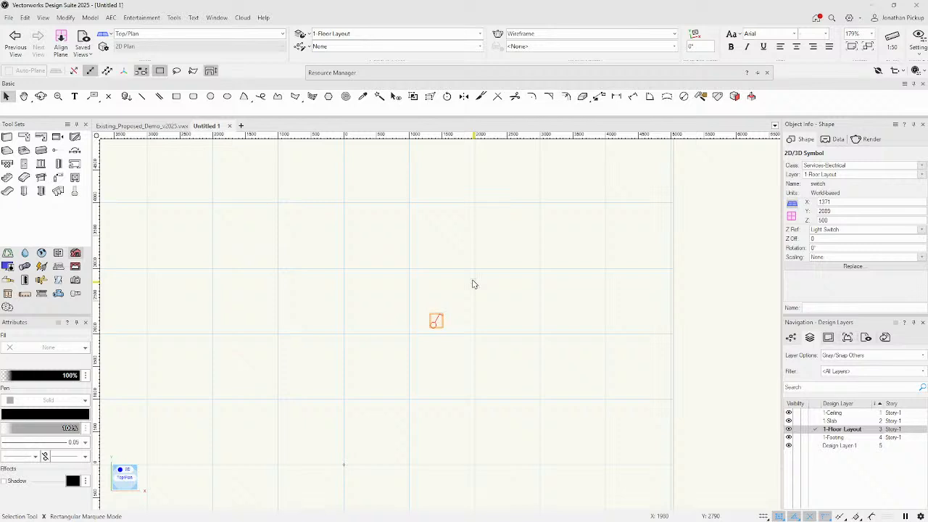
# Pick the Wall tool from the quick tool menu.
pyautogui.press('u')
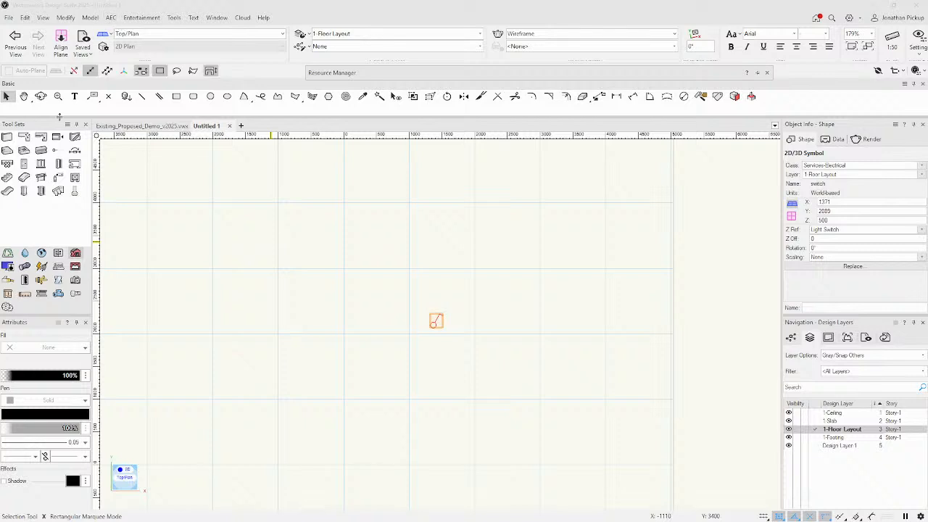
pyautogui.click(6, 137)
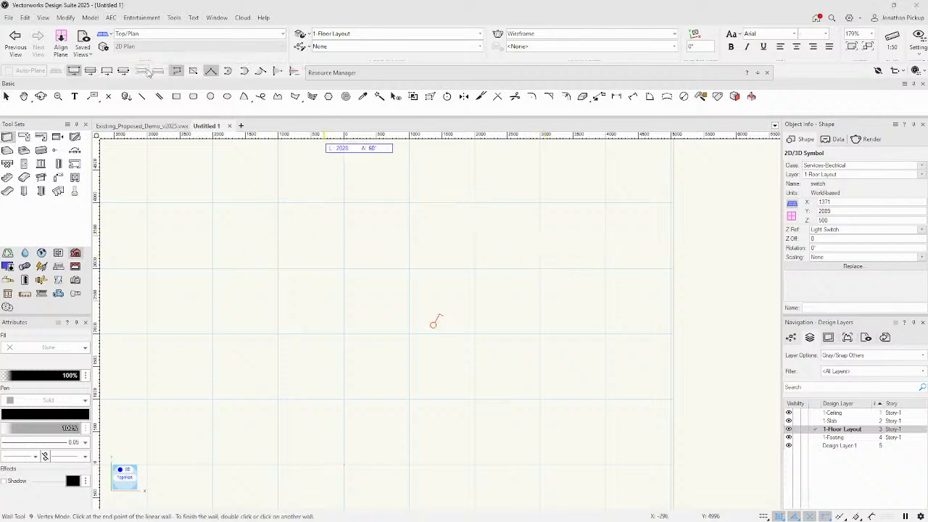
# Draw a rectangular room of four walls using the wall tool's Rectangle mode.
pyautogui.click(194, 74)
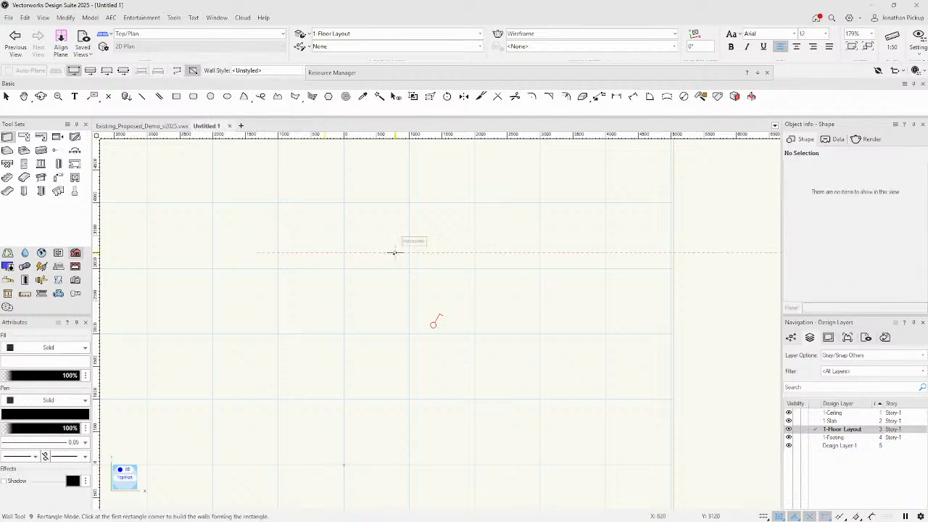
pyautogui.click(305, 234)
pyautogui.click(544, 427)
# Move the light switch into the bottom wall and flip it to face into the room.
pyautogui.press('x')
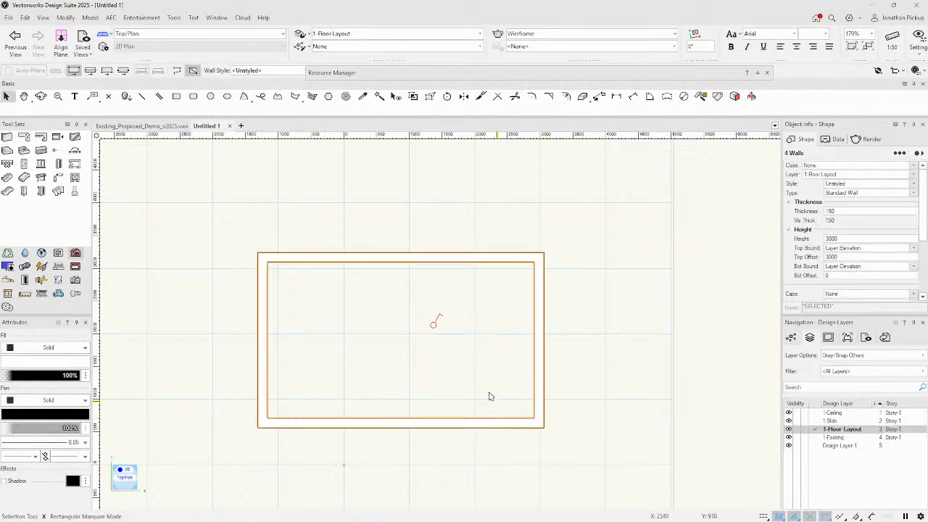
pyautogui.moveTo(431, 324); pyautogui.dragTo(373, 413)
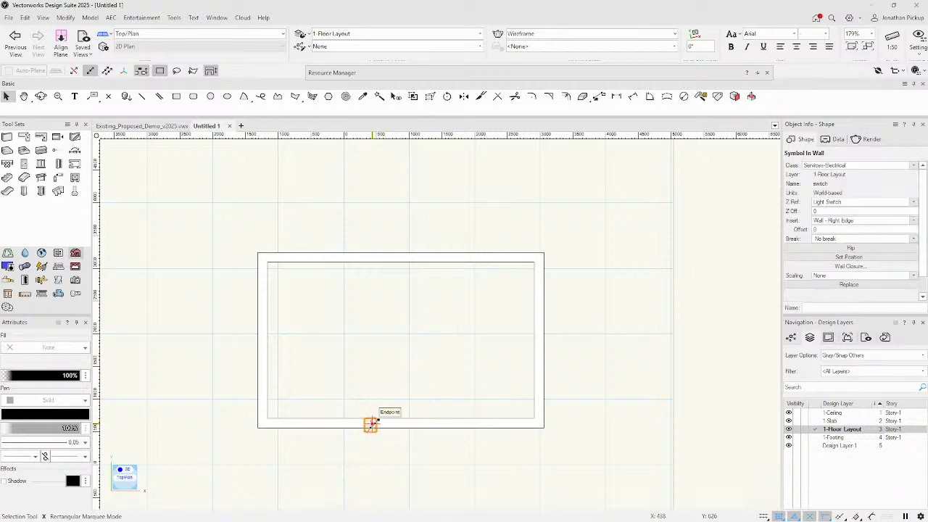
pyautogui.click(831, 248)
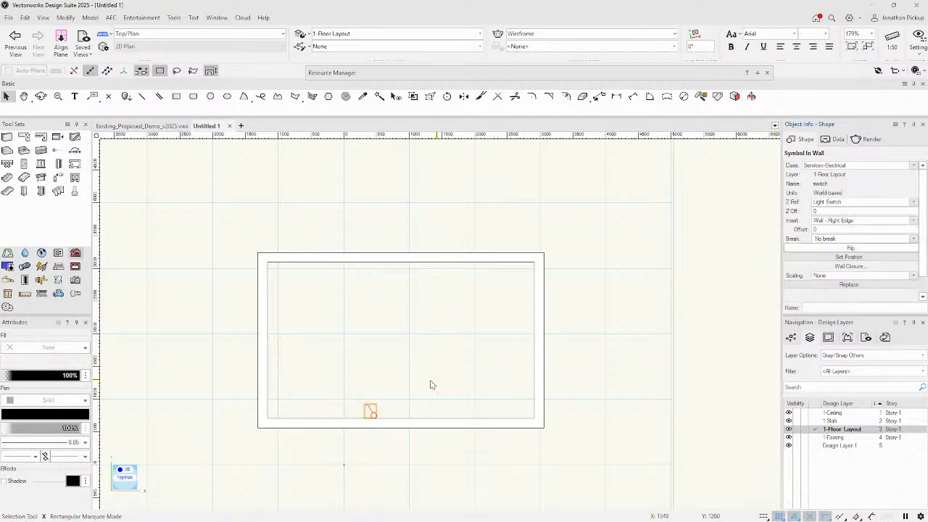
pyautogui.click(320, 370)
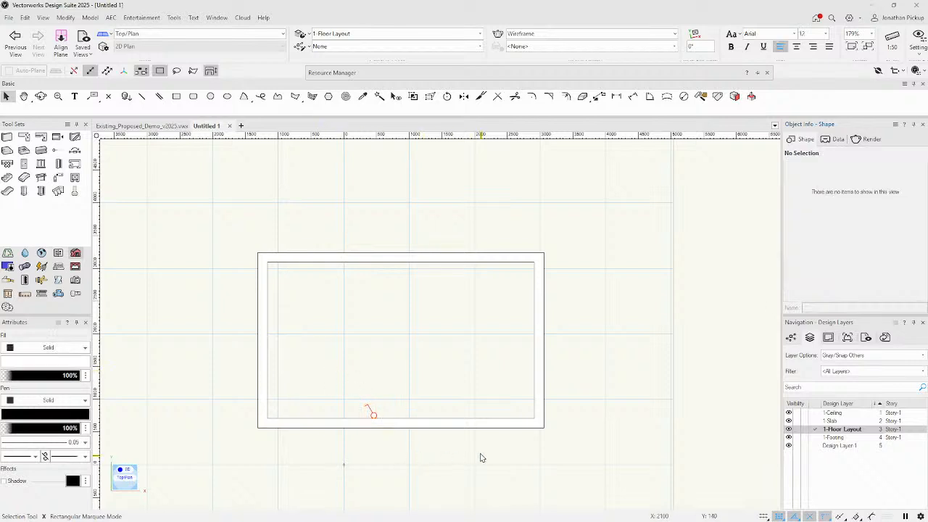
# Drag the bottom wall further down.
pyautogui.click(387, 428)
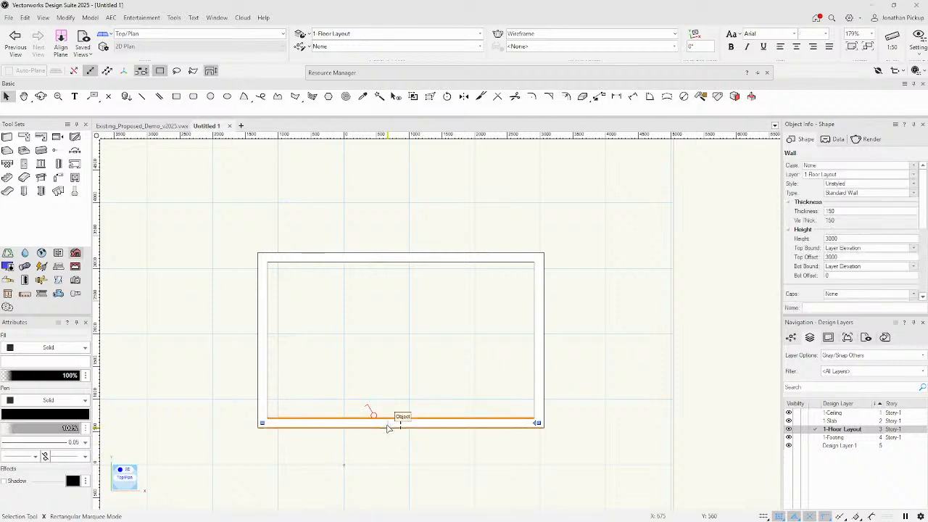
pyautogui.moveTo(388, 428); pyautogui.dragTo(406, 495)
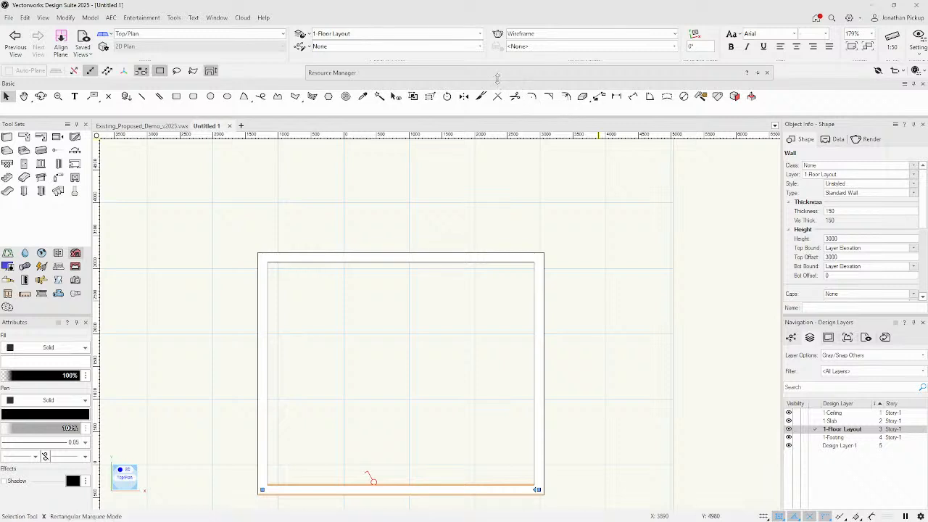
pyautogui.hotkey('ctrl', 'r')
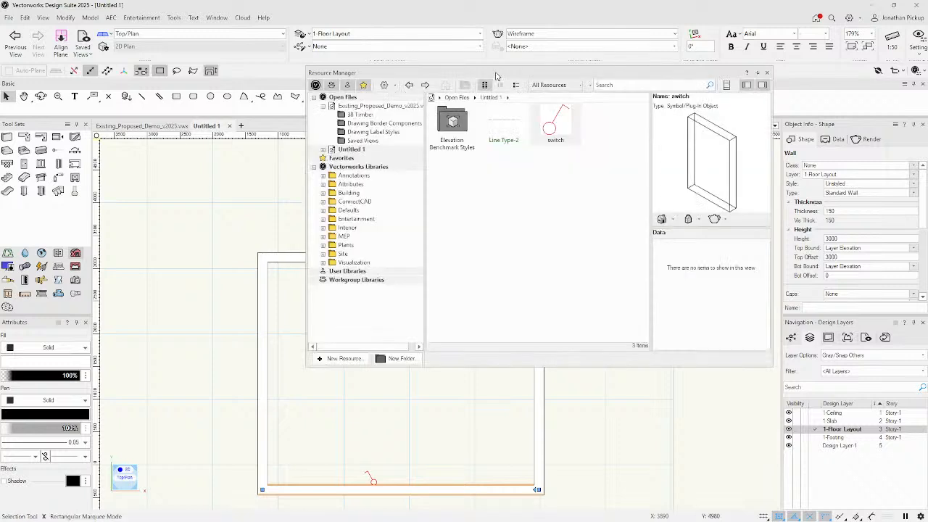
# Set the switch symbol's Insert in walls offset to 25 via Edit Symbol Options.
pyautogui.rightClick(563, 126)
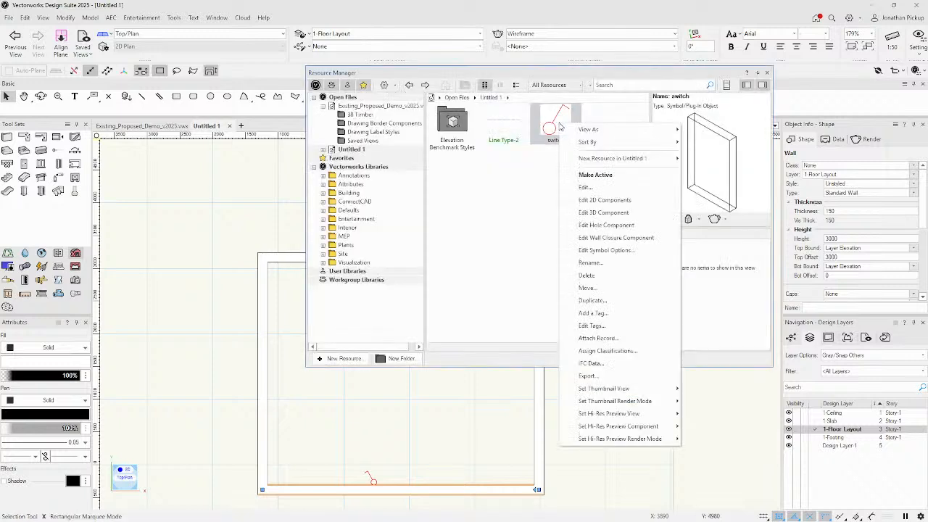
pyautogui.click(588, 251)
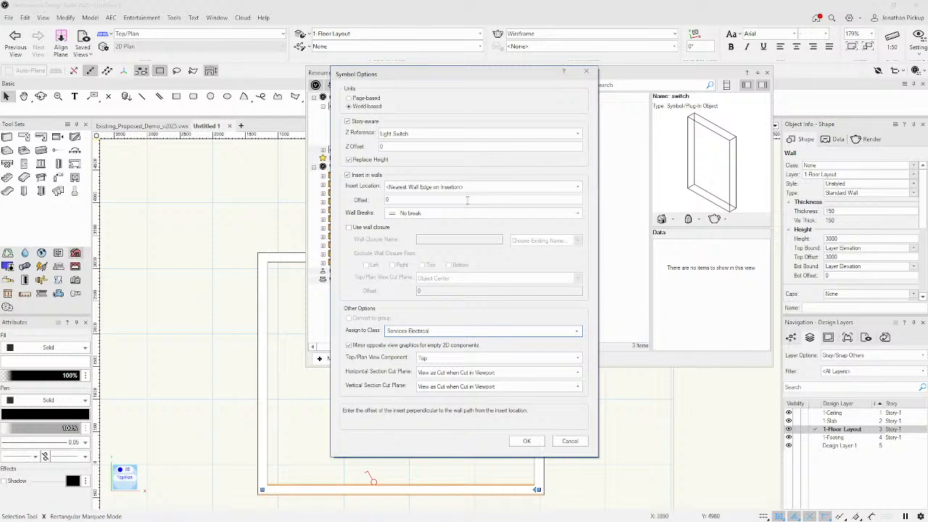
pyautogui.click(467, 200)
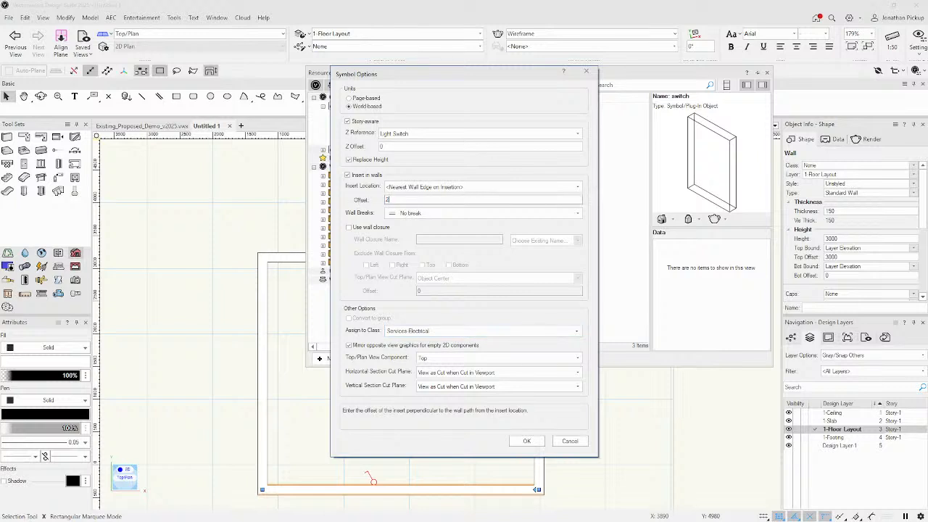
pyautogui.press('Return')
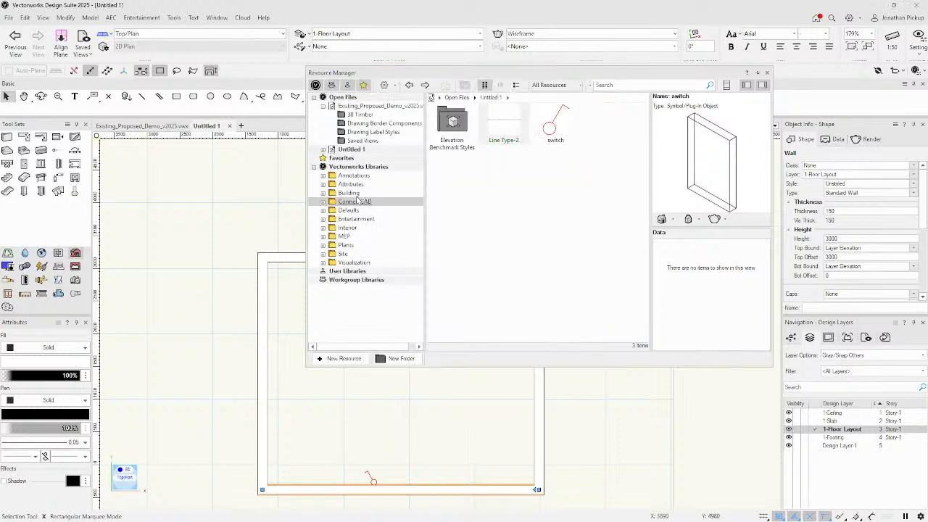
pyautogui.rightClick(556, 120)
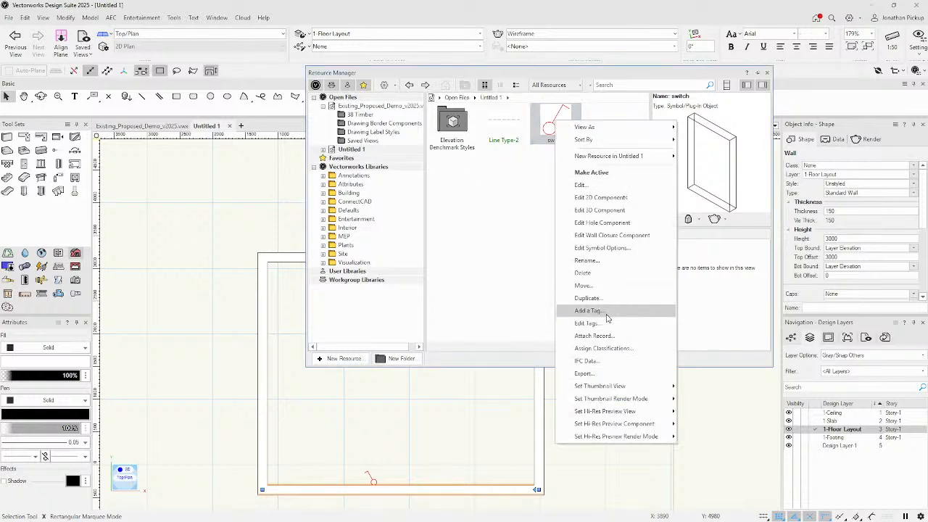
pyautogui.click(602, 247)
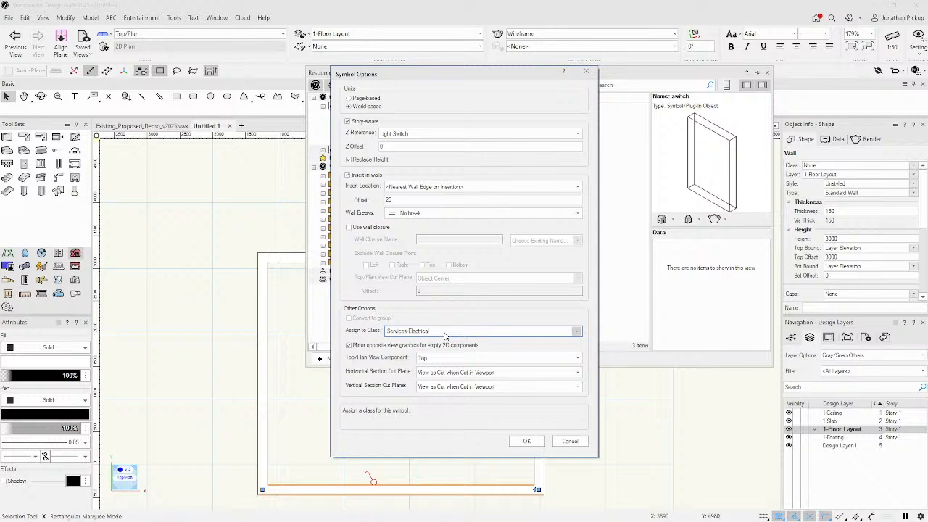
pyautogui.click(526, 440)
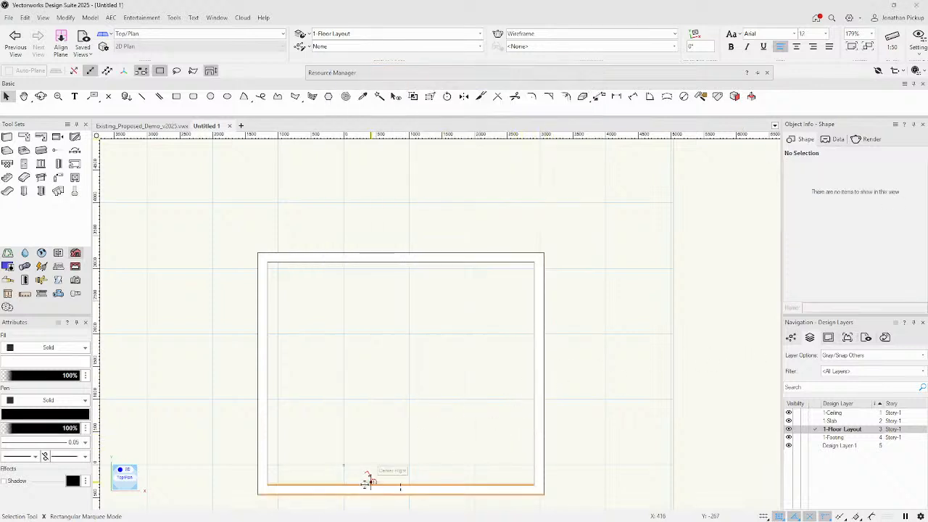
pyautogui.click(371, 479)
# Activate the switch symbol from the Resource Manager for placement.
pyautogui.click(466, 359)
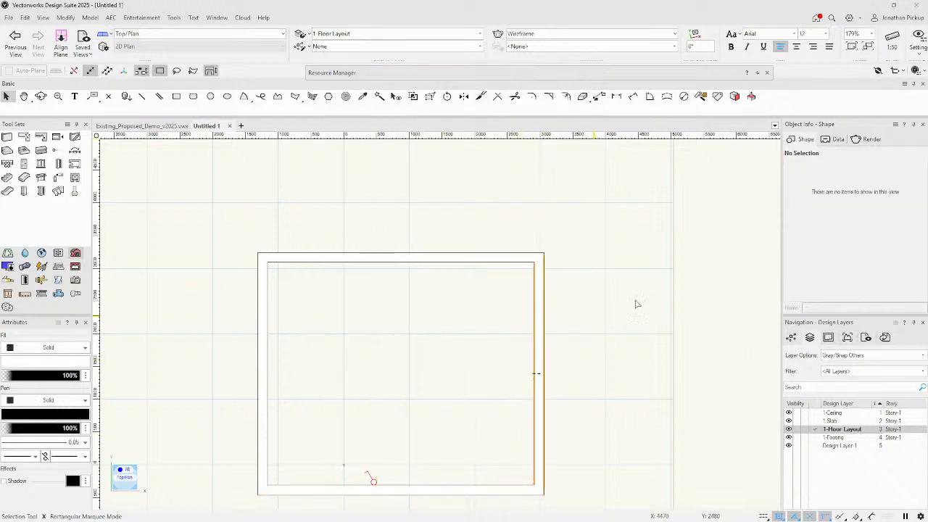
pyautogui.moveTo(575, 73)
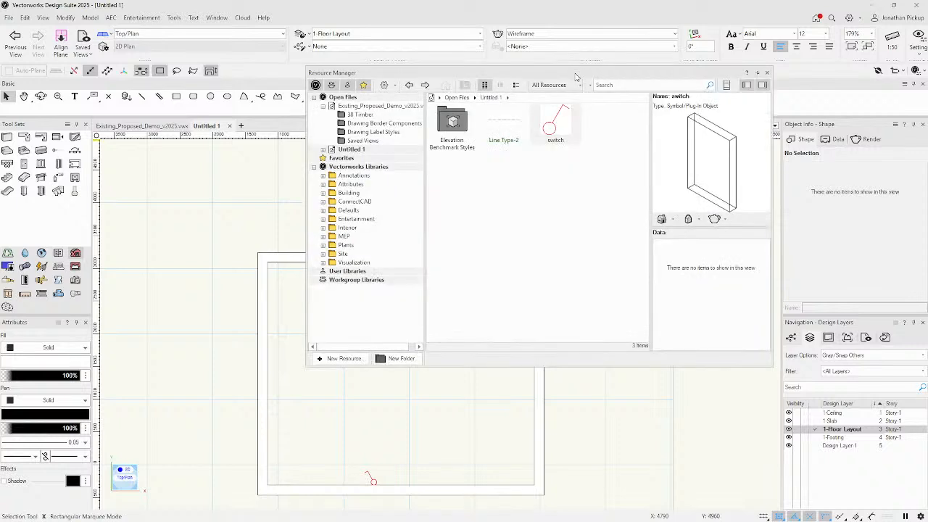
pyautogui.doubleClick(556, 125)
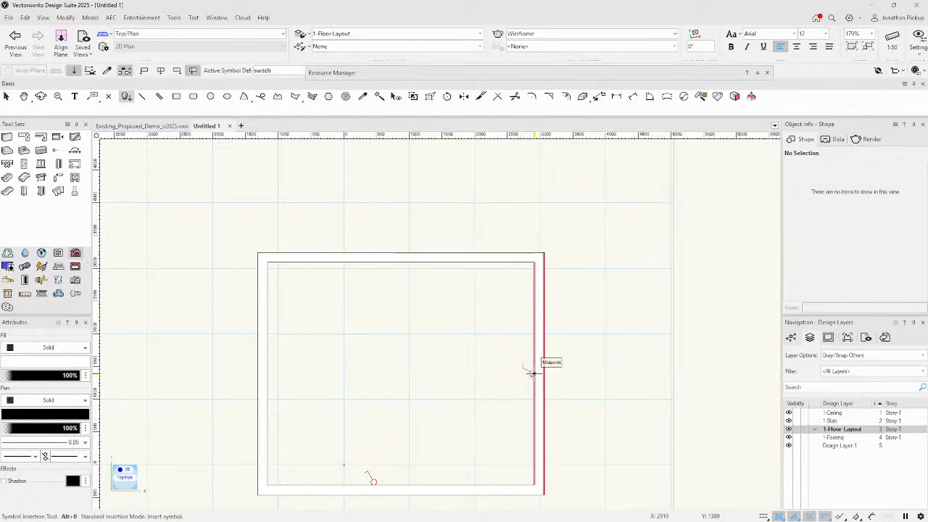
pyautogui.scroll(8, 541, 362)
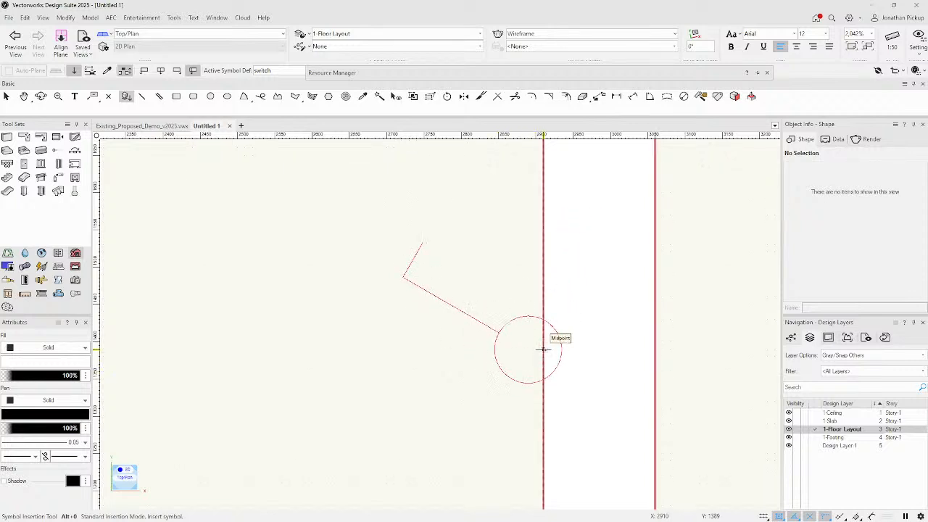
pyautogui.click(331, 72)
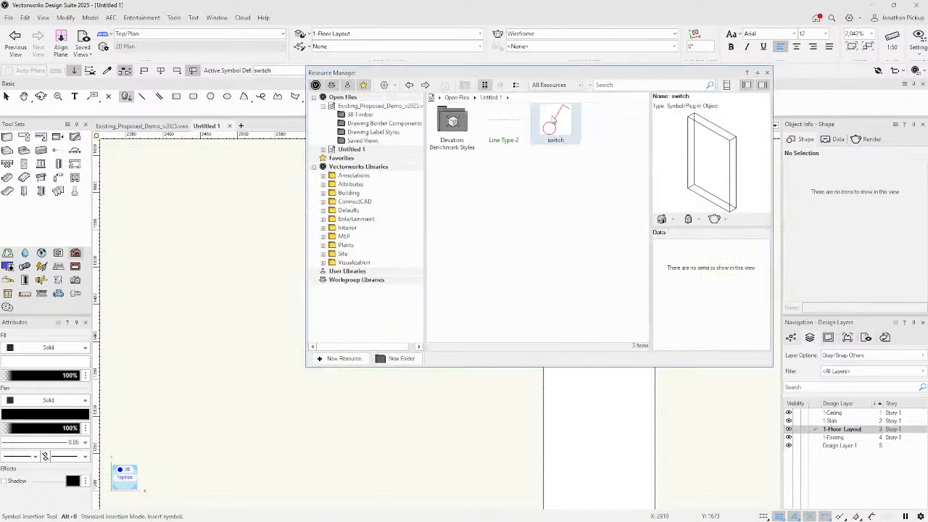
# Change the switch symbol's wall-insertion offset to -25 and click the right wall edge.
pyautogui.rightClick(554, 121)
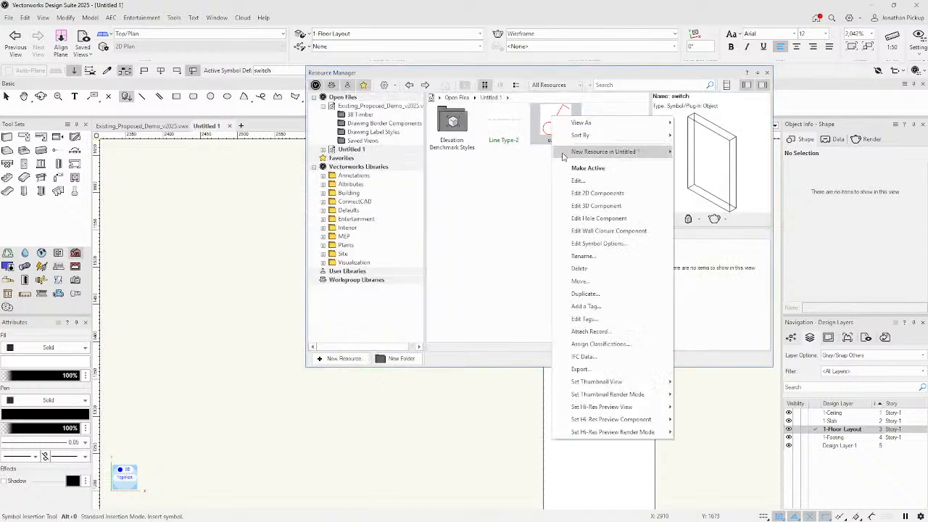
pyautogui.click(573, 244)
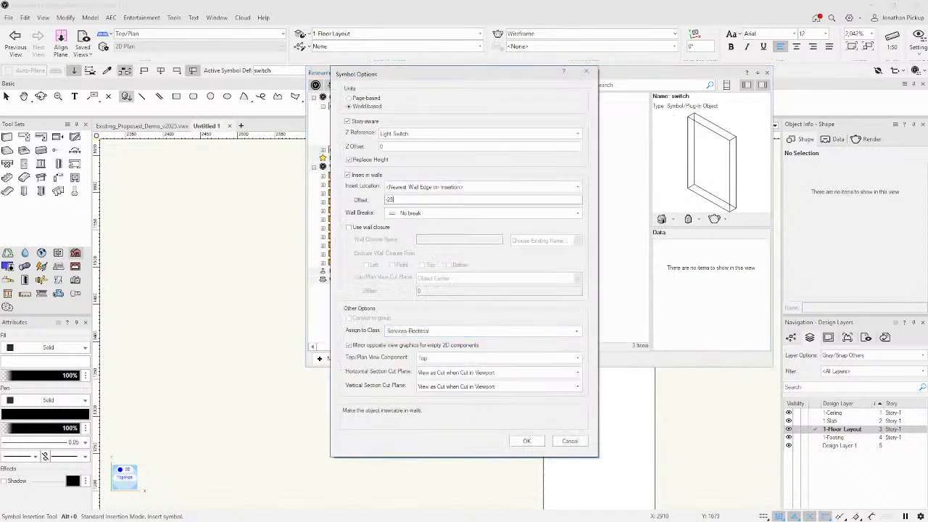
pyautogui.press('Return')
pyautogui.click(494, 403)
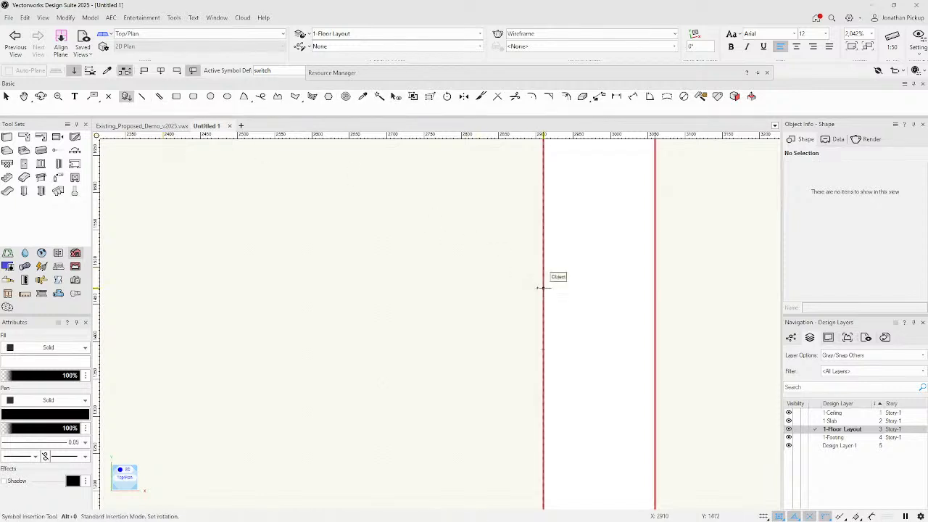
# Activate the switch symbol and place a switch on the right wall, setting its facing.
pyautogui.scroll(-5, 526, 280)
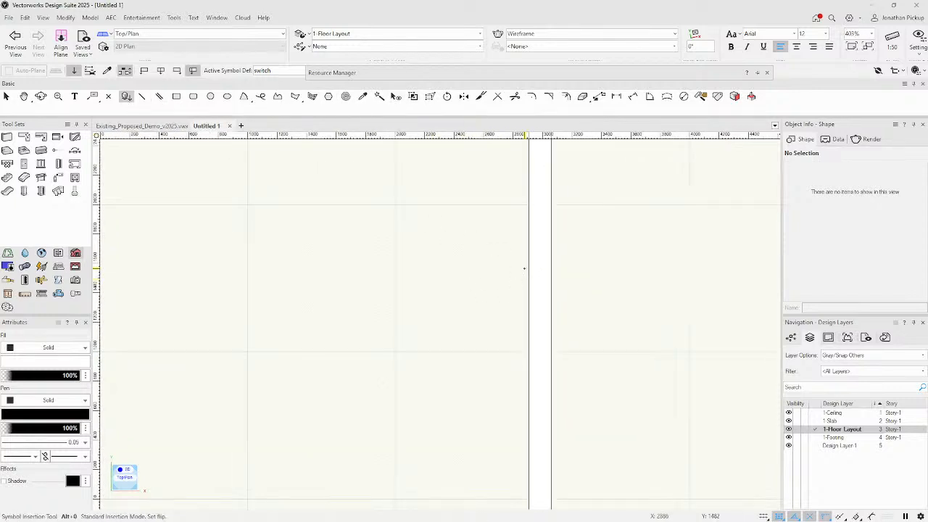
pyautogui.moveTo(547, 72)
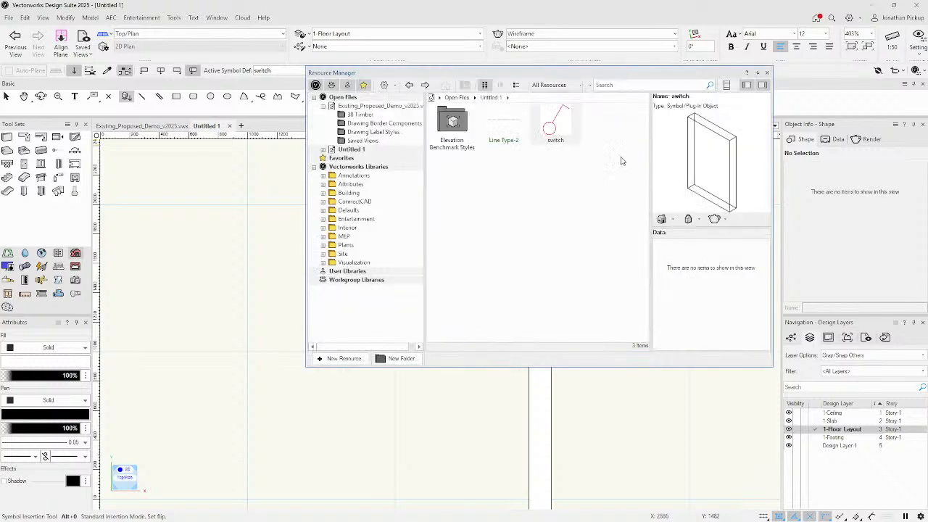
pyautogui.doubleClick(549, 129)
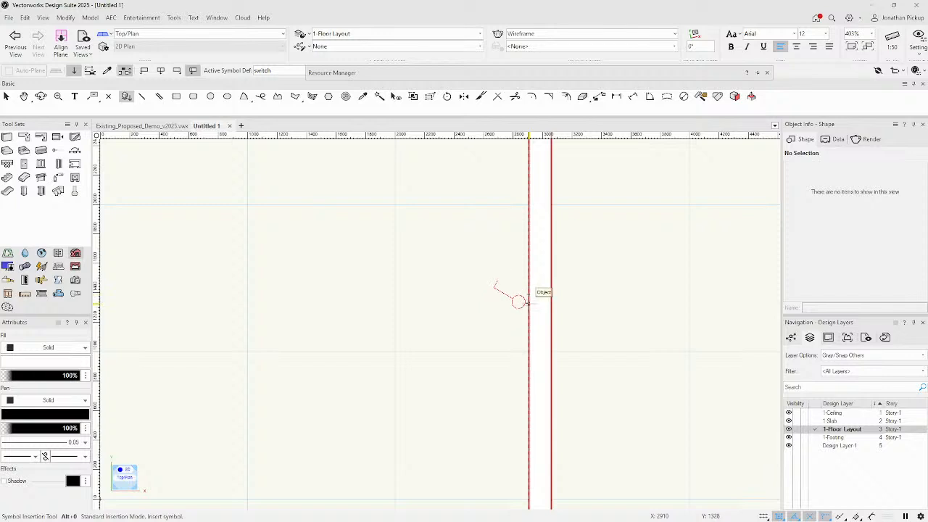
pyautogui.click(529, 324)
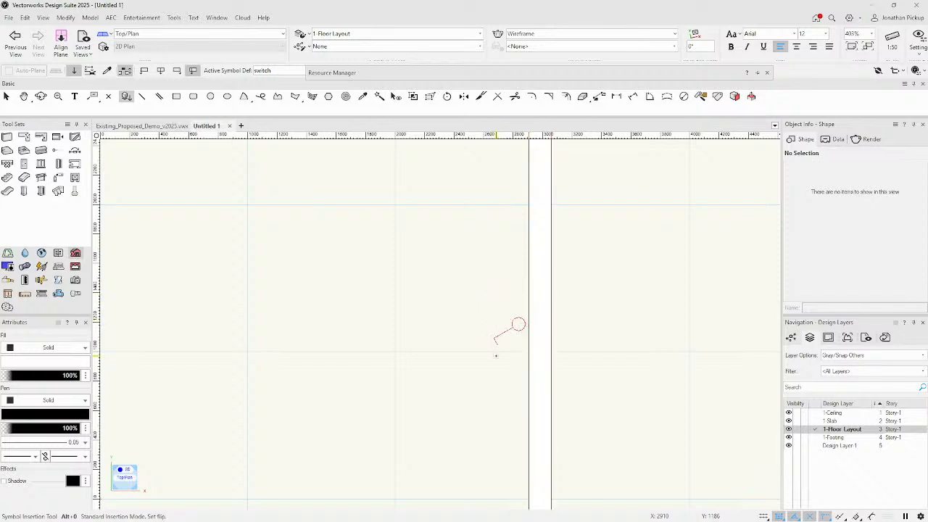
pyautogui.click(498, 264)
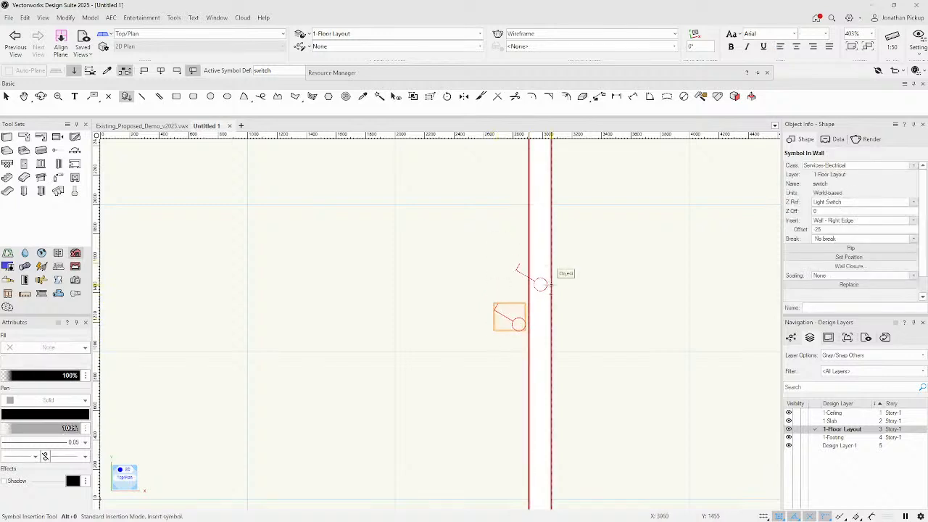
# Place a second switch higher on the right wall edge, redoing a misplaced attempt.
pyautogui.click(551, 262)
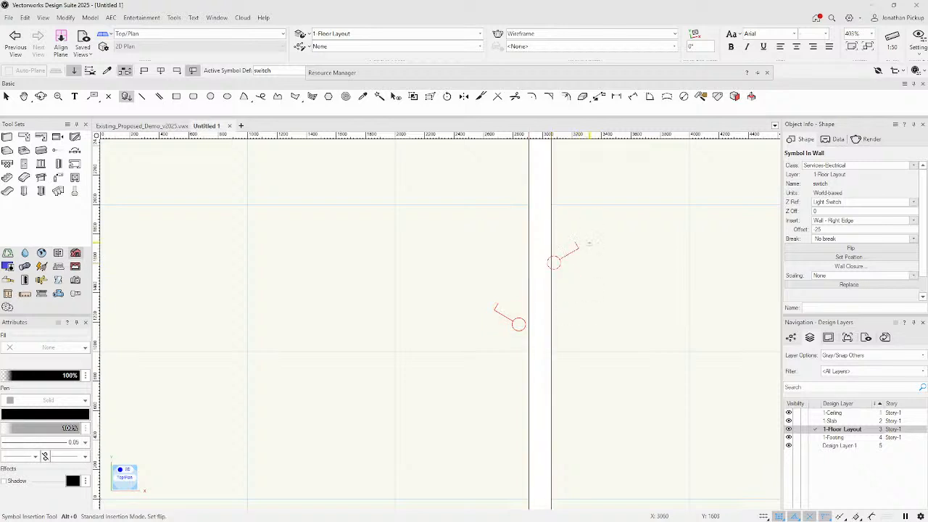
pyautogui.hotkey('ctrl', 'z')
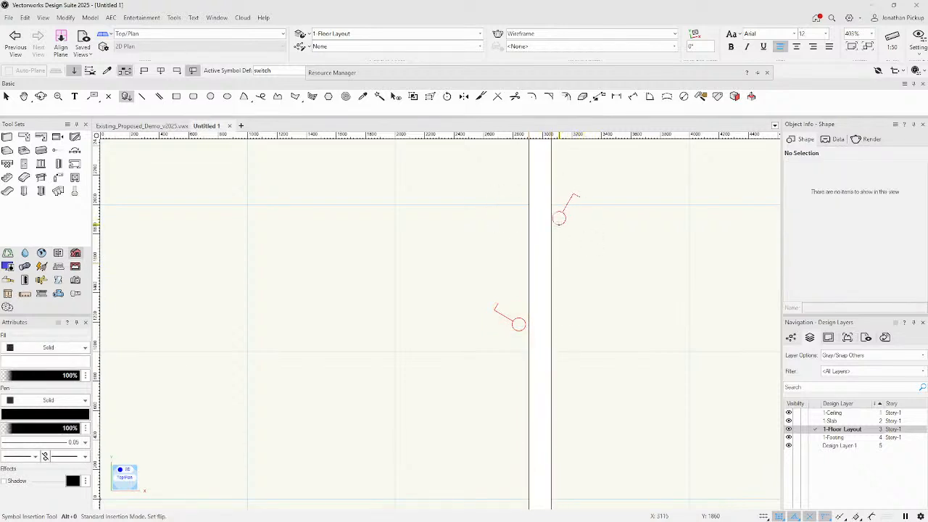
pyautogui.click(551, 229)
pyautogui.press('Escape')
pyautogui.click(499, 216)
pyautogui.scroll(-5, 533, 327)
pyautogui.scroll(5, 533, 326)
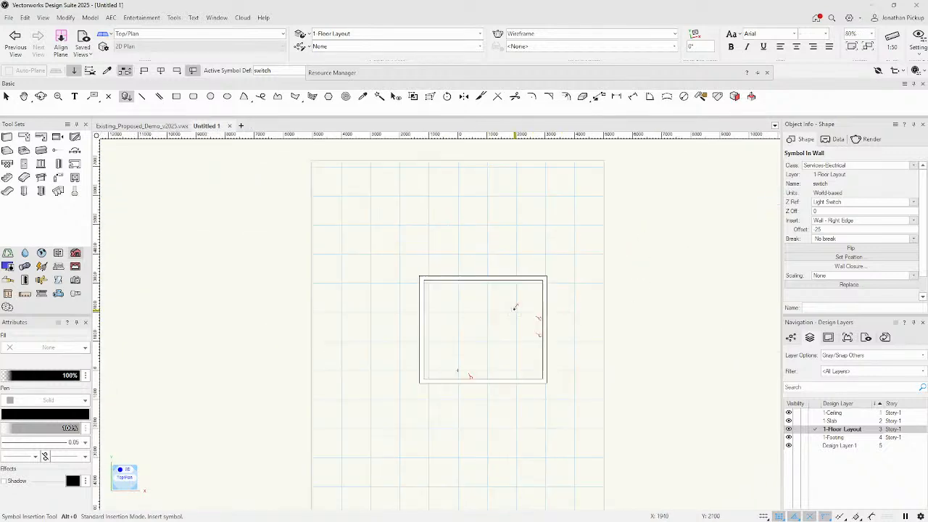
pyautogui.press('x')
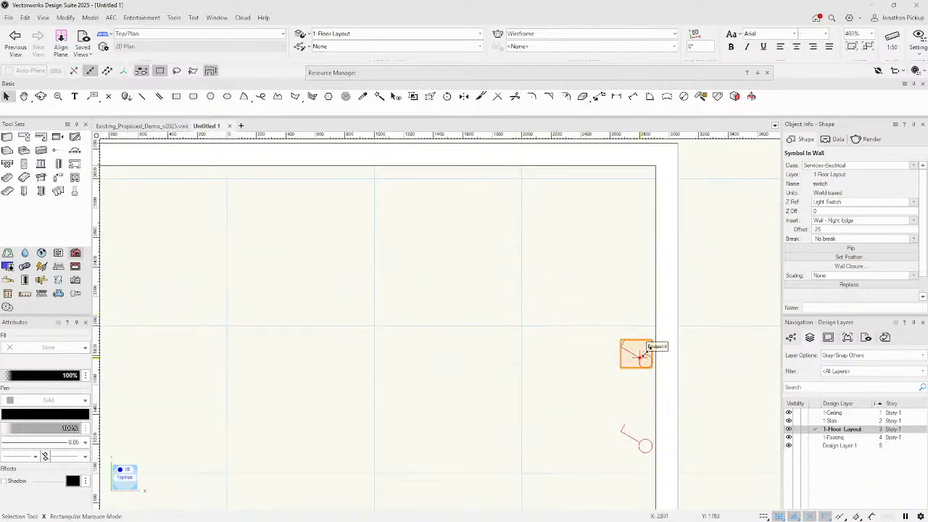
# Set the switch symbol's in-wall offset to 0 and decline the backup copy prompt.
pyautogui.moveTo(461, 75)
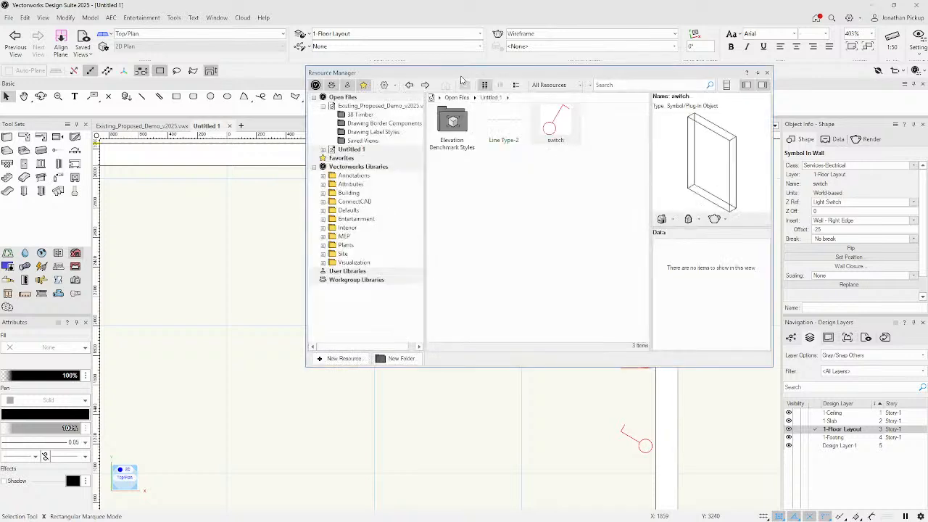
pyautogui.rightClick(556, 120)
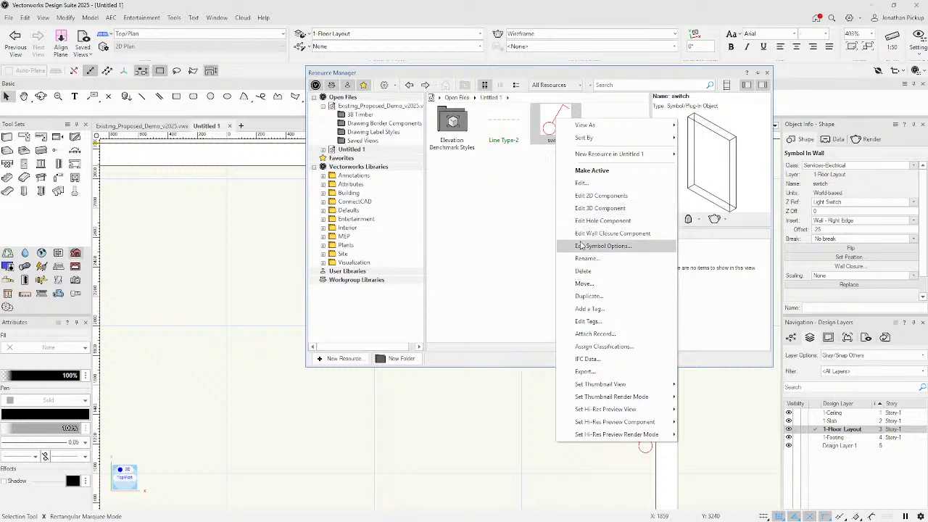
pyautogui.click(580, 246)
pyautogui.doubleClick(392, 201)
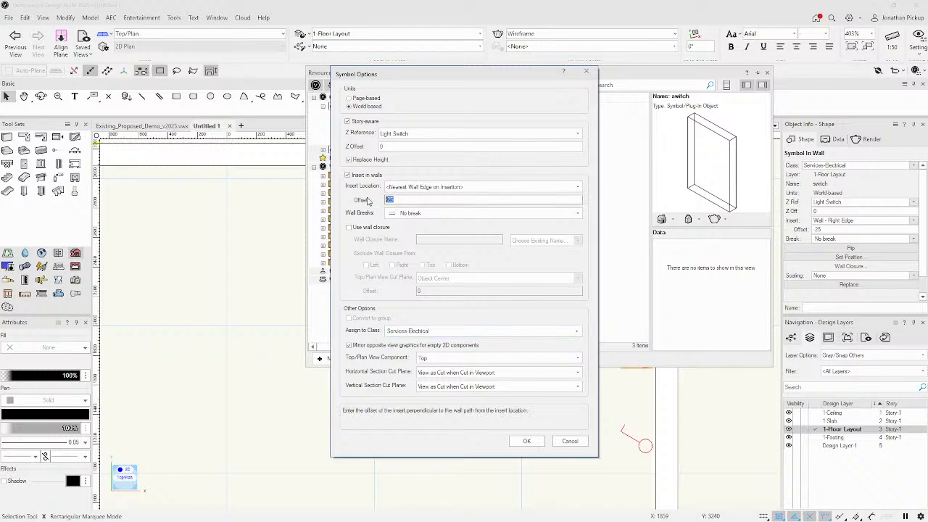
pyautogui.press('Return')
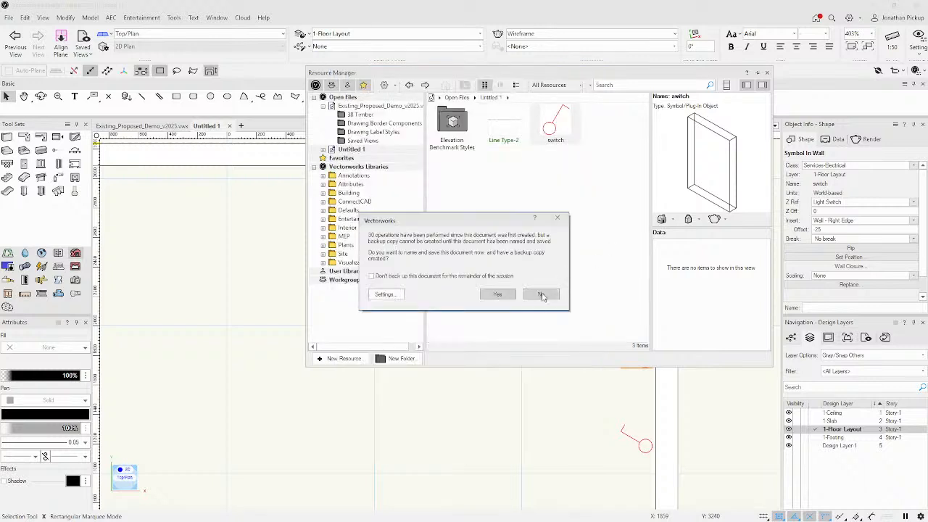
pyautogui.click(542, 294)
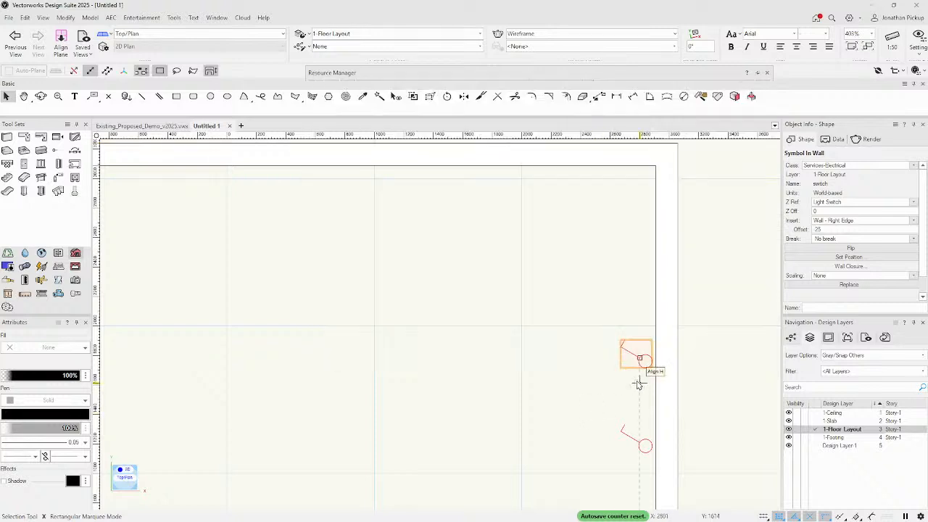
# Open the switch symbol for editing and reset the plan rotation to 0°.
pyautogui.doubleClick(638, 356)
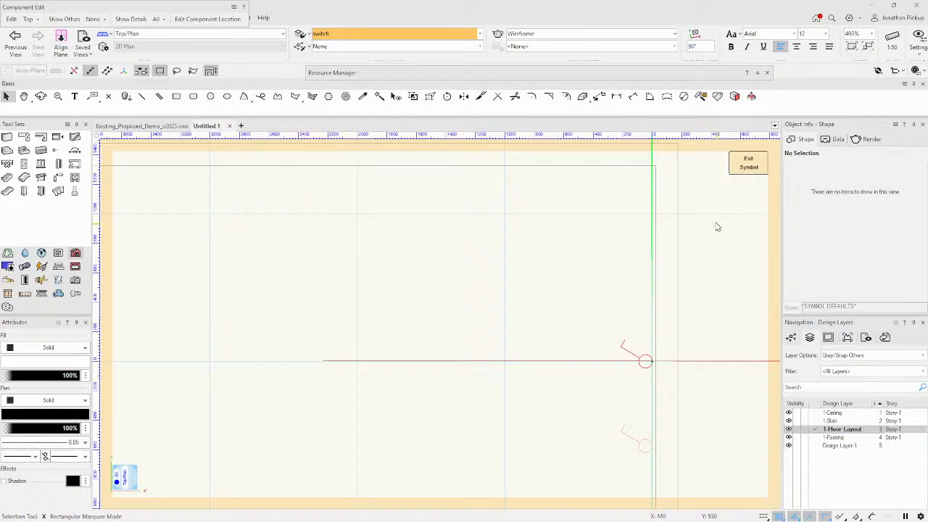
pyautogui.hotkey('ctrl', '5')
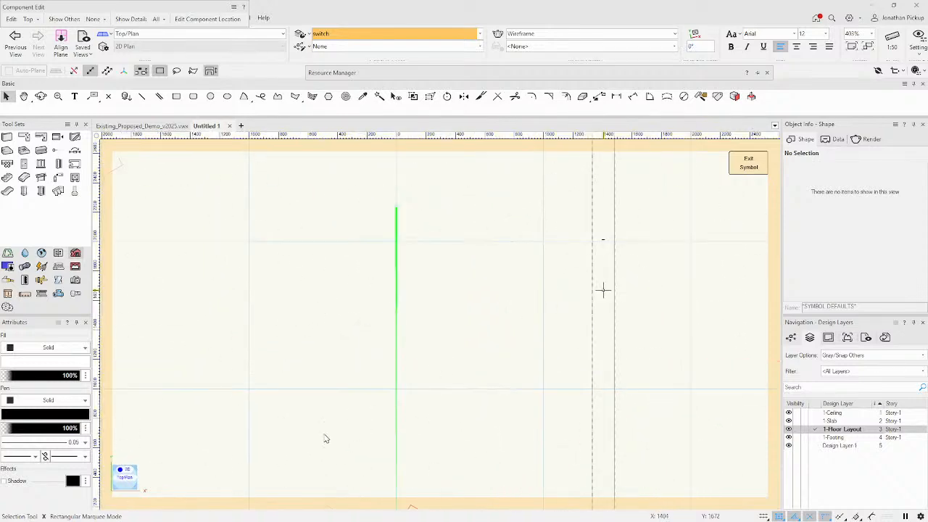
pyautogui.scroll(-4, 396, 396)
pyautogui.scroll(4, 396, 397)
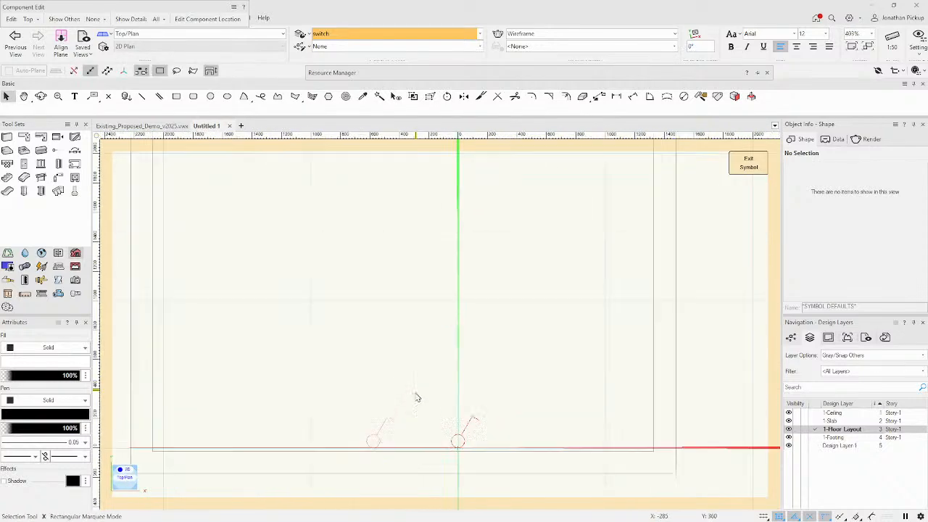
pyautogui.scroll(3, 475, 461)
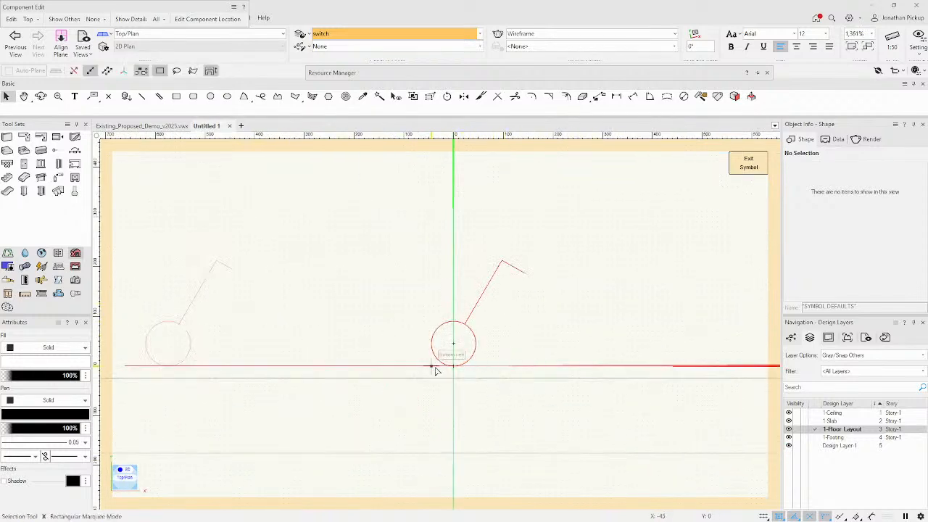
# Move the symbol's circle, angled line and end segment up by 25 in Y.
pyautogui.click(473, 338)
pyautogui.keyDown('shift'); pyautogui.click(475, 310); pyautogui.keyUp('shift')
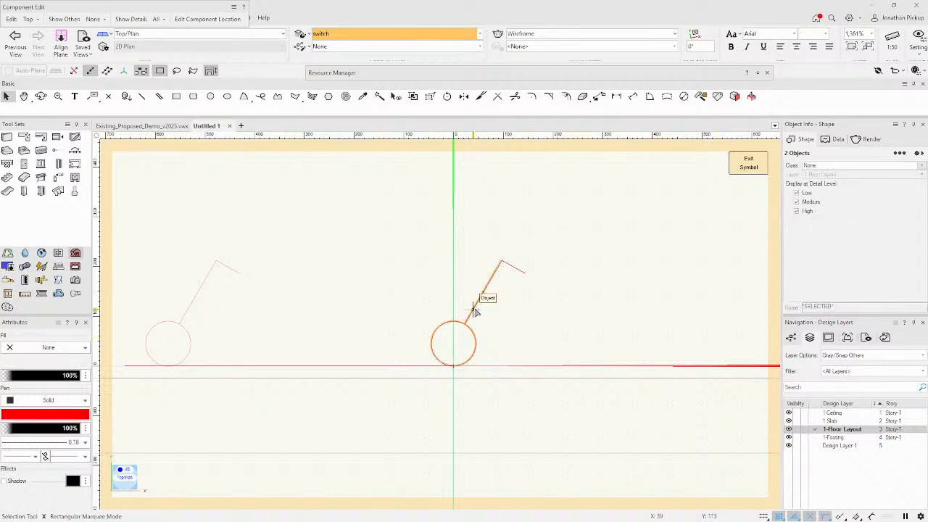
pyautogui.keyDown('shift'); pyautogui.click(513, 269); pyautogui.keyUp('shift')
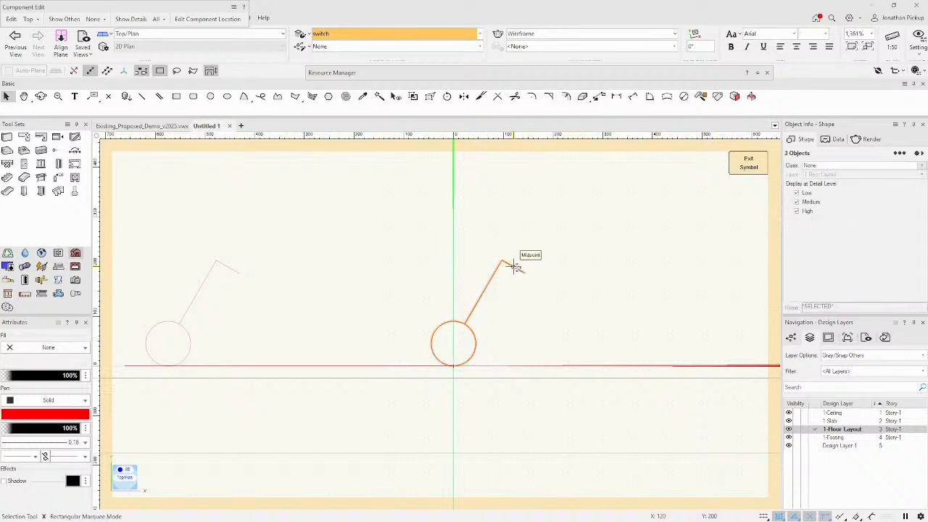
pyautogui.press('super')
pyautogui.press('super')
pyautogui.hotkey('ctrl', 'm')
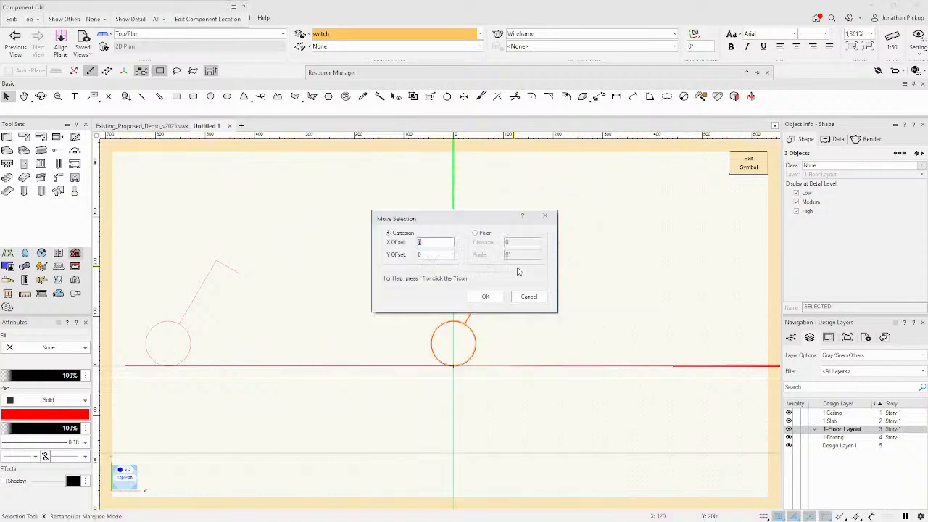
pyautogui.press('Tab')
pyautogui.write('25')
pyautogui.press('Return')
# Exit the symbol editor and set both right-wall switches' wall offset to 0.
pyautogui.click(745, 164)
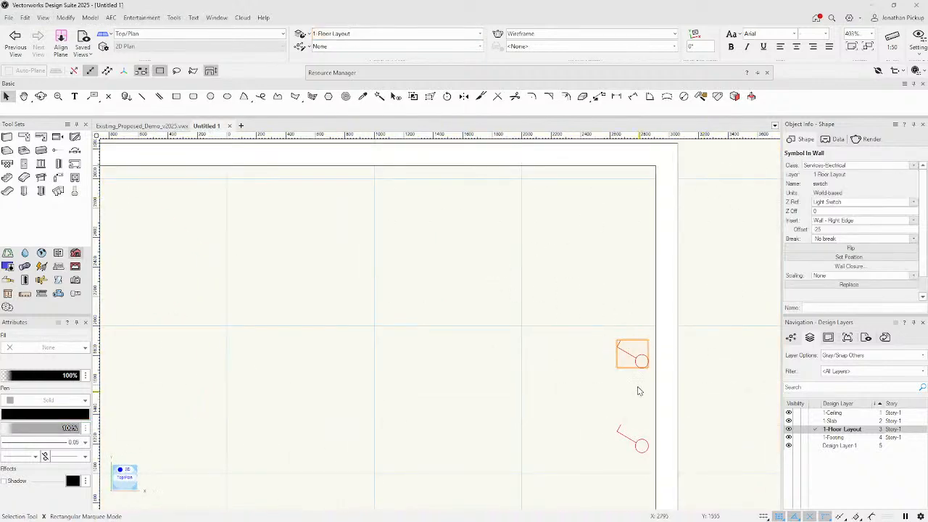
pyautogui.click(816, 229)
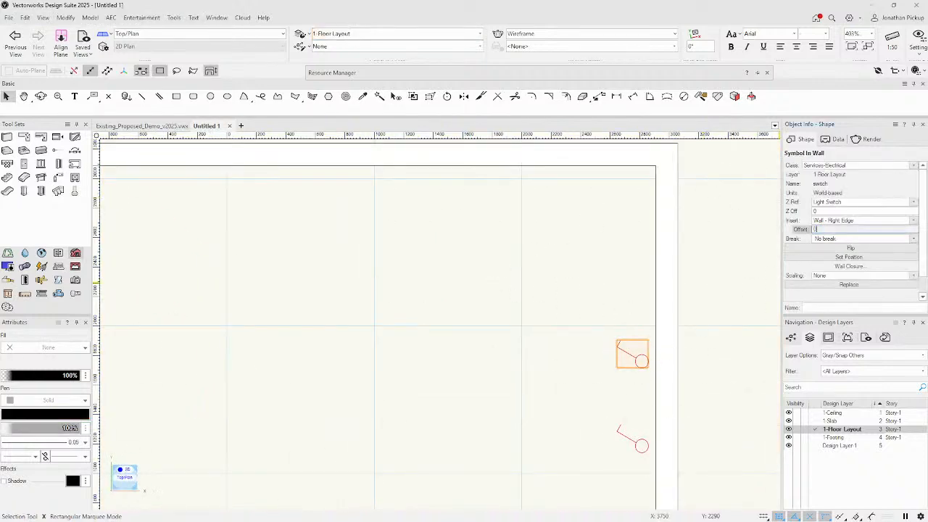
pyautogui.press('Return')
pyautogui.click(641, 440)
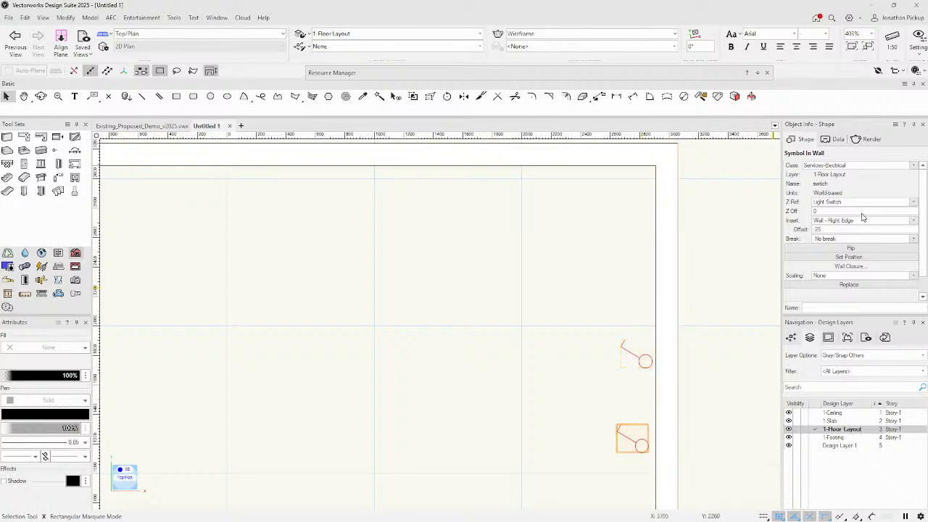
pyautogui.click(816, 229)
pyautogui.press('Return')
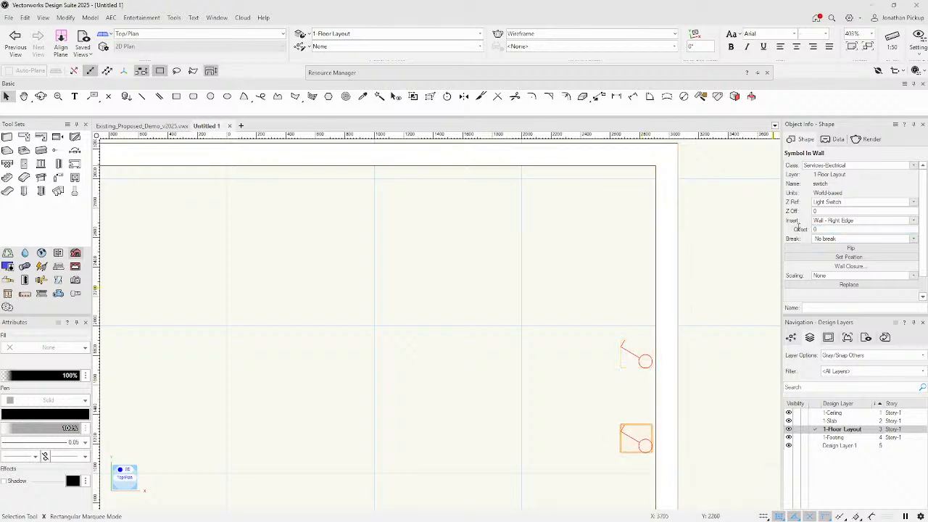
pyautogui.scroll(-5, 490, 312)
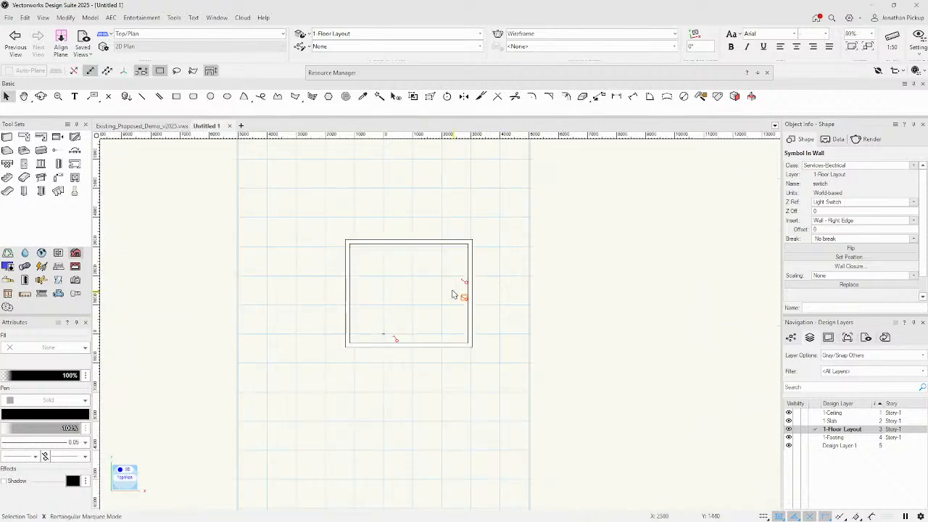
pyautogui.scroll(3, 451, 293)
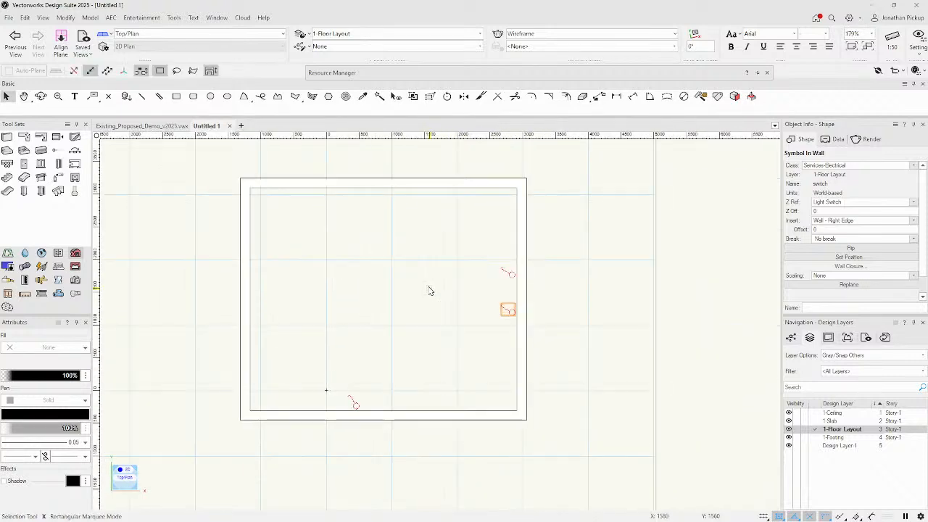
# Drag the right wall 2500 outward, carrying both switches with it.
pyautogui.keyDown('shift'); pyautogui.click(510, 274); pyautogui.keyUp('shift')
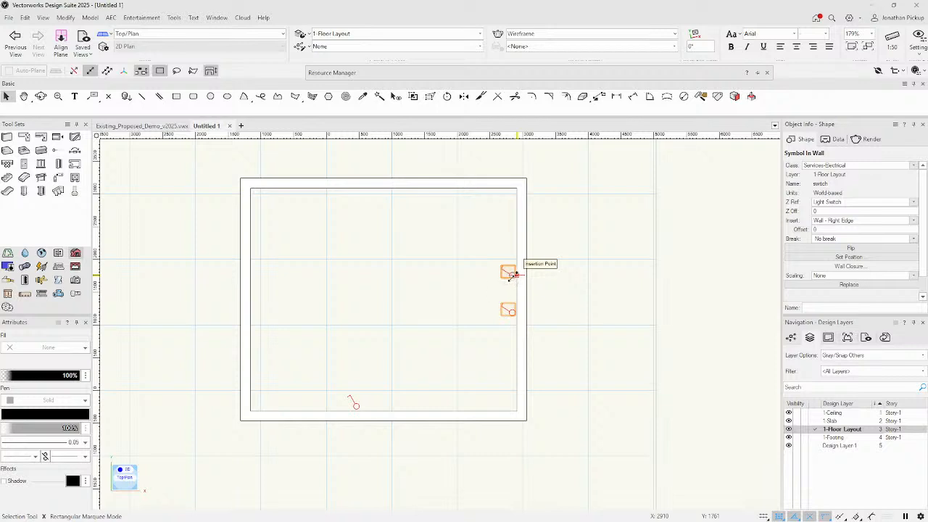
pyautogui.click(263, 356)
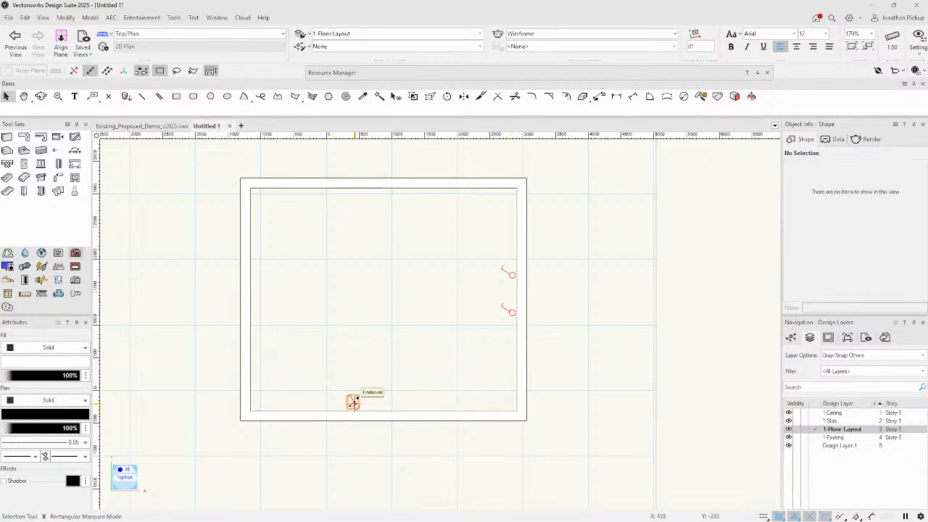
pyautogui.moveTo(525, 290); pyautogui.dragTo(555, 316)
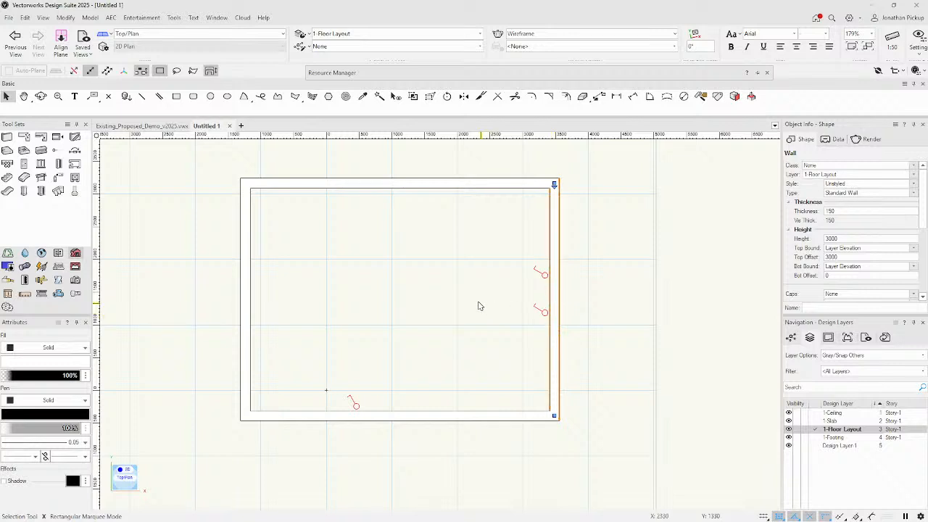
# View the walls in Right Isometric, then Left Rear Isometric, and close in on the two switch boxes.
pyautogui.press('KP_3')
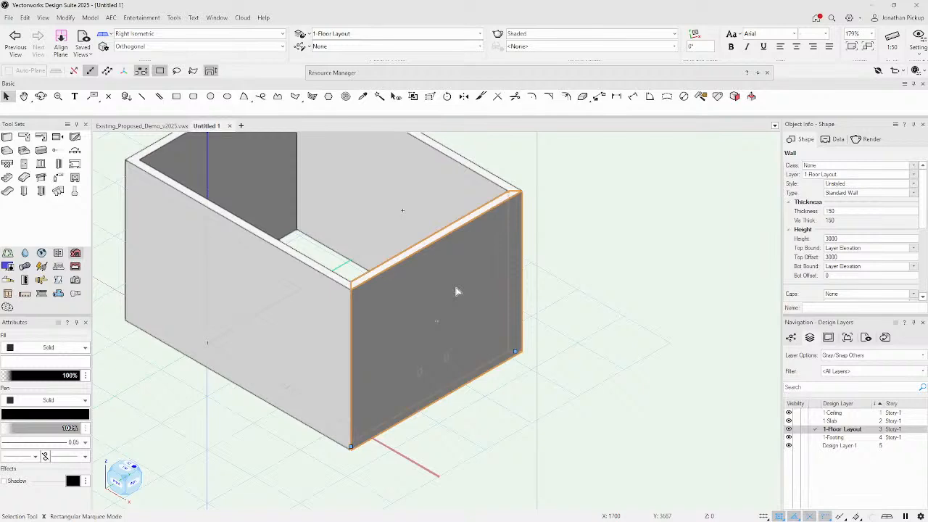
pyautogui.press('KP_7')
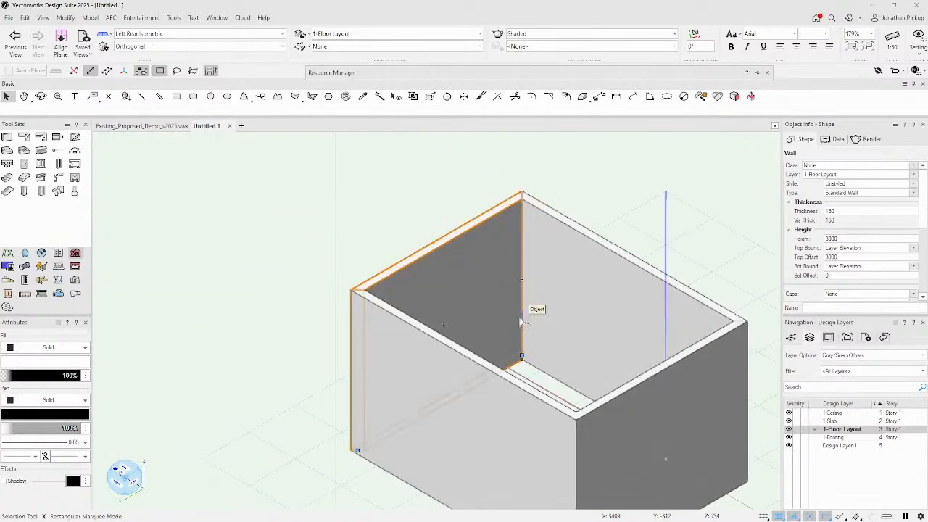
pyautogui.keyDown('shift'); pyautogui.moveTo(556, 315); pyautogui.dragTo(555, 433, button='middle'); pyautogui.keyUp('shift')
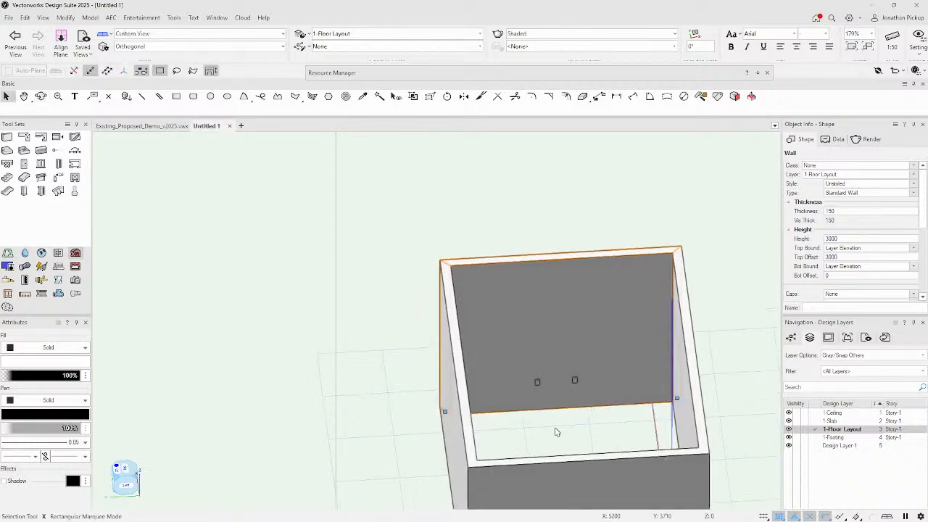
pyautogui.scroll(6, 555, 432)
pyautogui.scroll(-2, 551, 404)
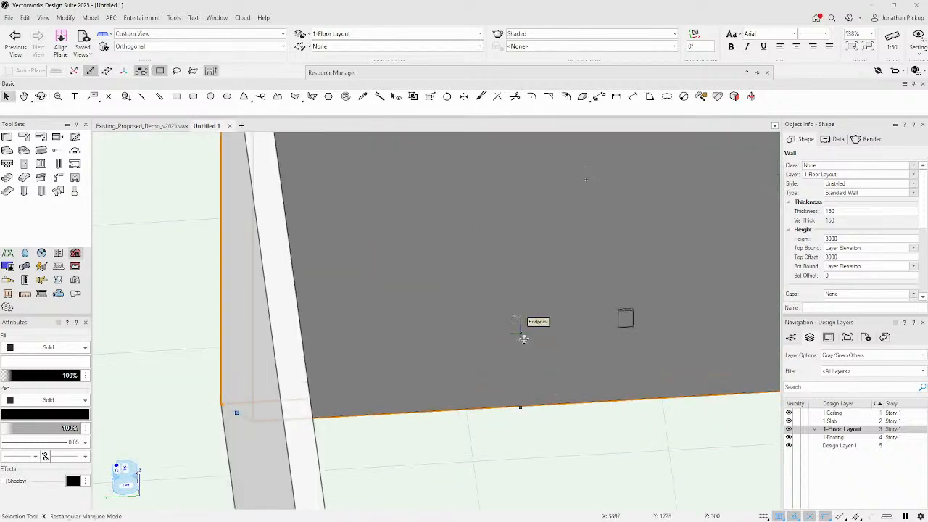
pyautogui.keyDown('shift'); pyautogui.moveTo(522, 336); pyautogui.dragTo(603, 305, button='middle'); pyautogui.keyUp('shift')
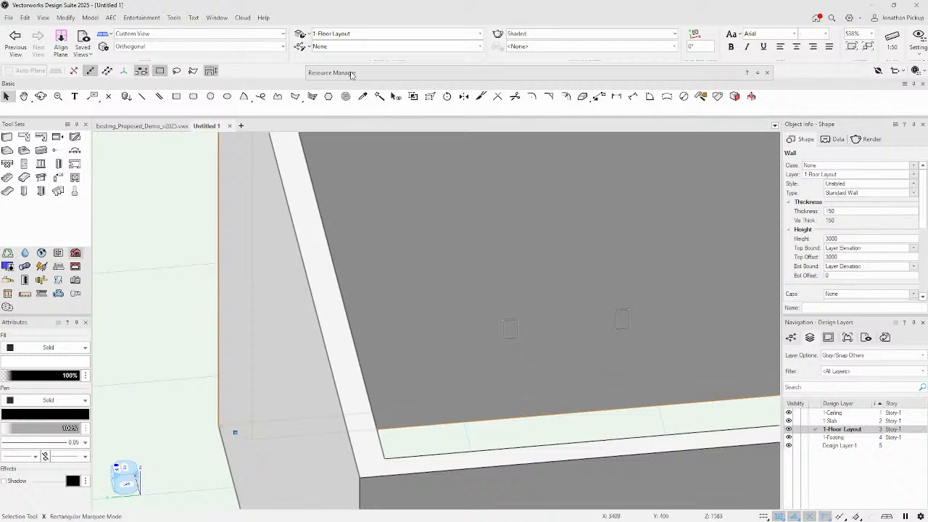
# Edit Story-1 to drop the Light Switch 500 level and keep Light Switch 950.
pyautogui.click(175, 19)
pyautogui.click(176, 31)
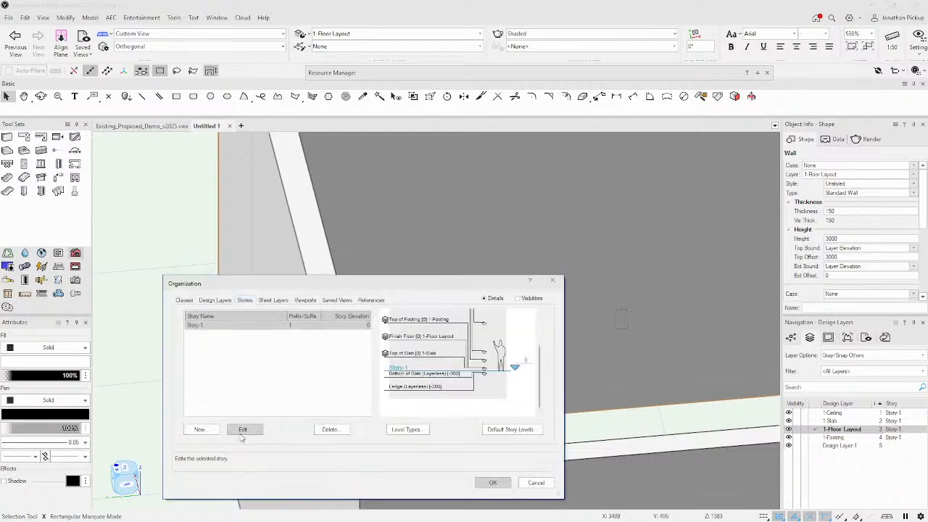
pyautogui.click(242, 429)
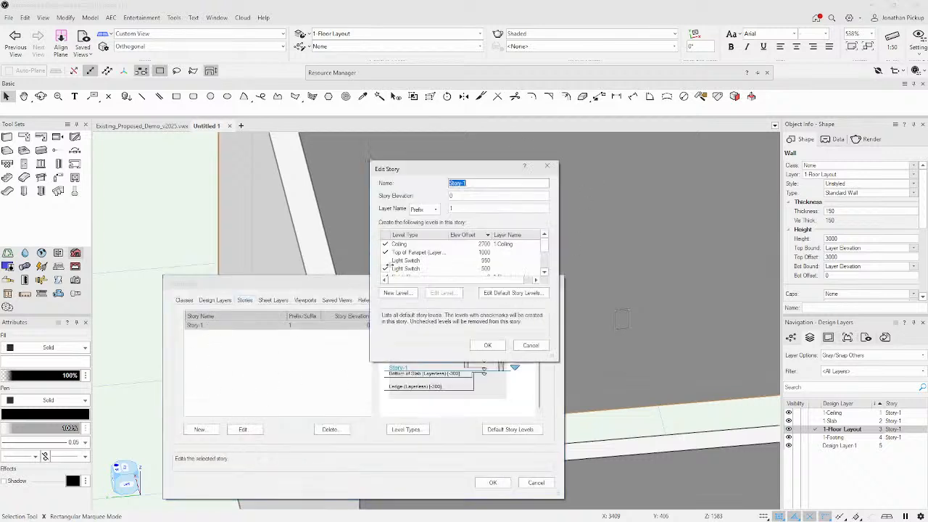
pyautogui.click(386, 269)
pyautogui.click(386, 261)
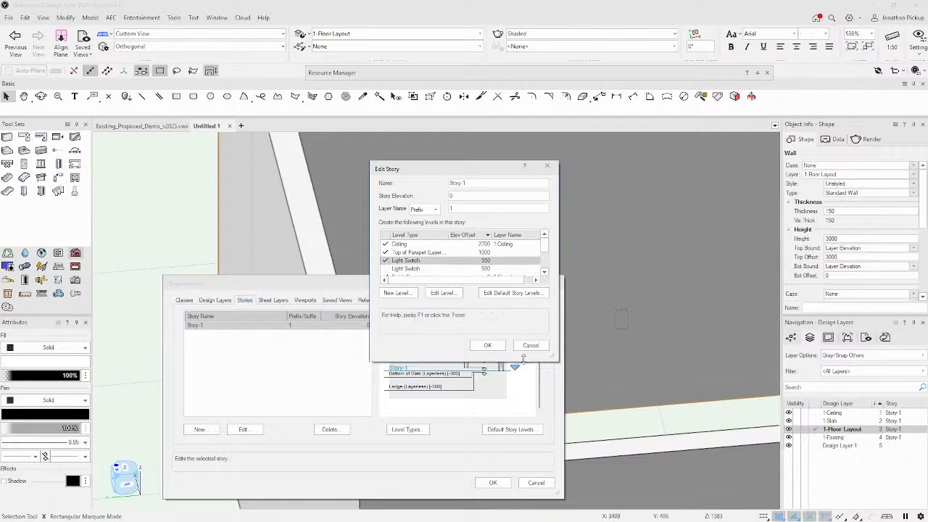
pyautogui.click(487, 345)
pyautogui.click(500, 485)
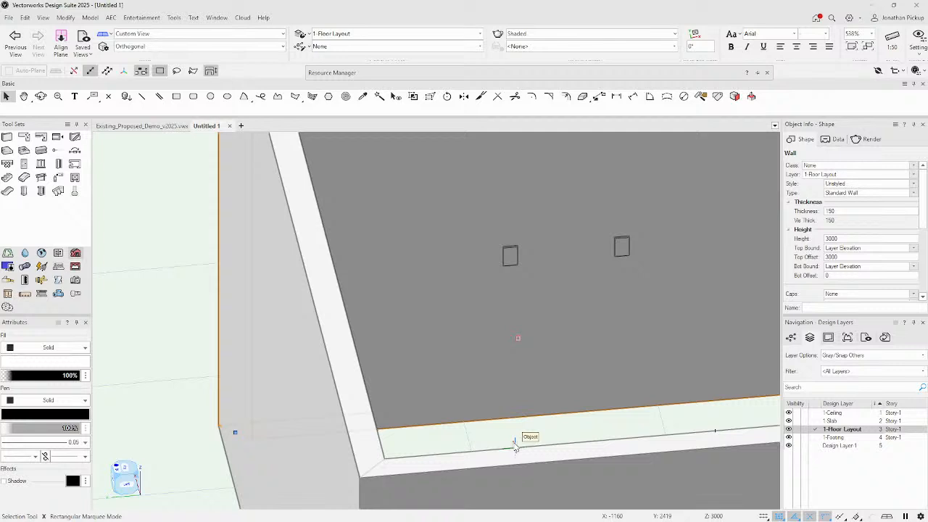
pyautogui.press('`')
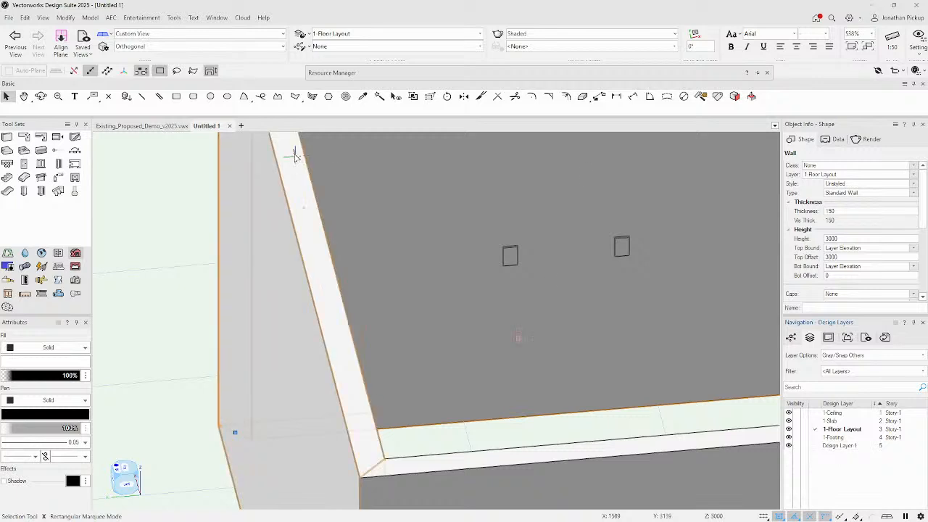
# In the Design Layers list, set Design Layer-1's story to Story-1.
pyautogui.click(178, 18)
pyautogui.click(195, 29)
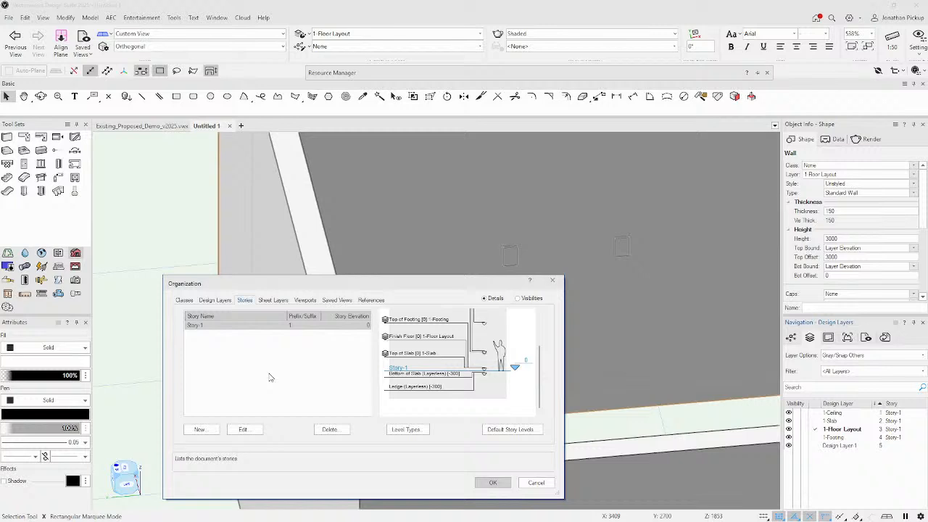
pyautogui.click(212, 302)
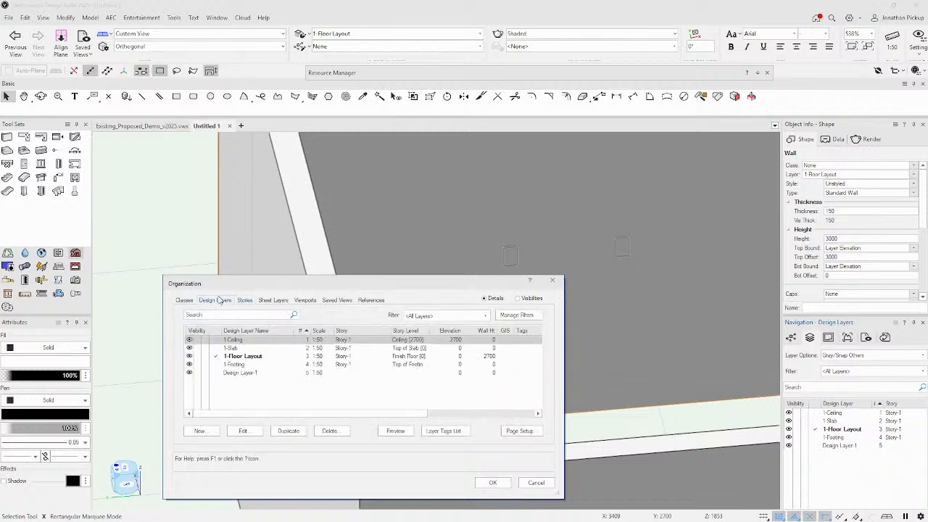
pyautogui.click(250, 373)
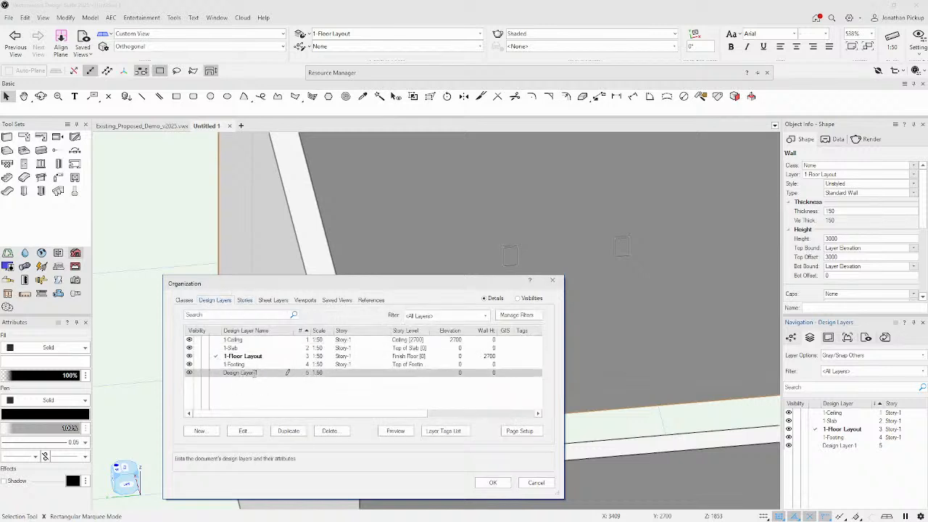
pyautogui.click(386, 375)
pyautogui.click(386, 374)
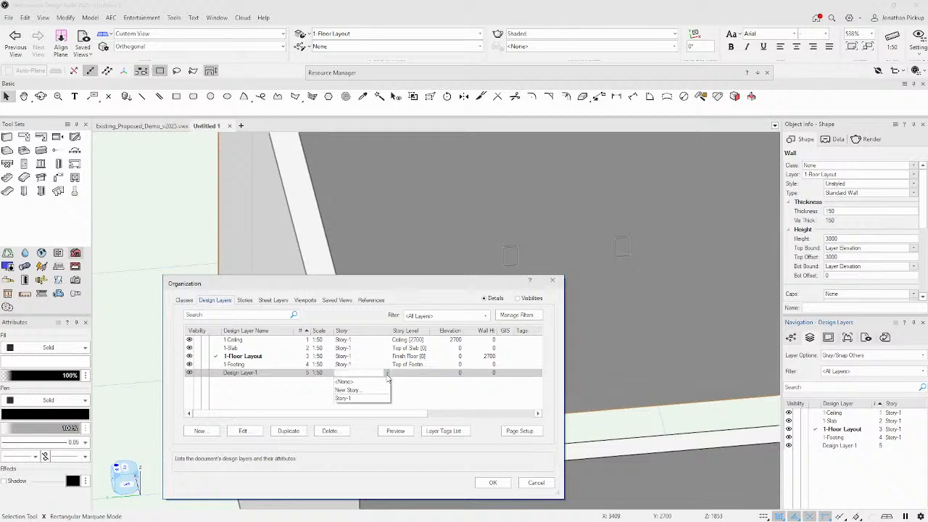
pyautogui.click(347, 399)
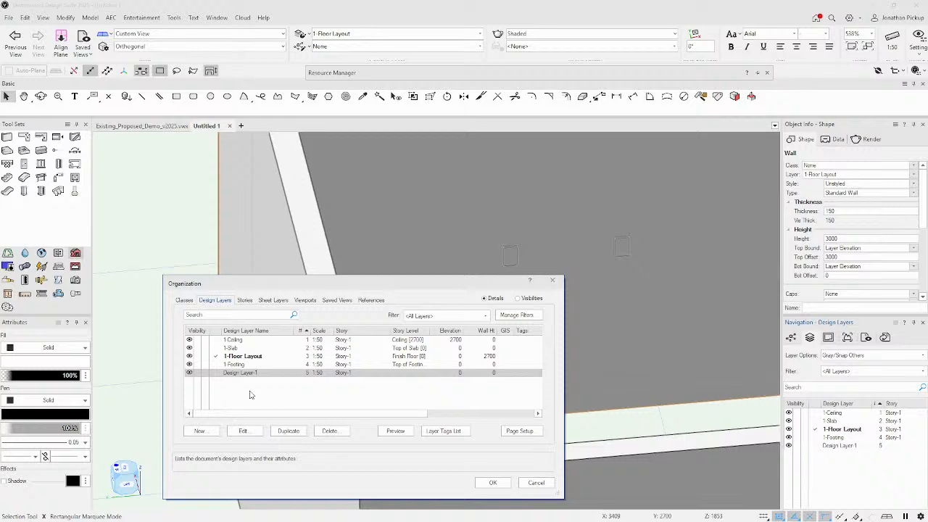
pyautogui.click(241, 339)
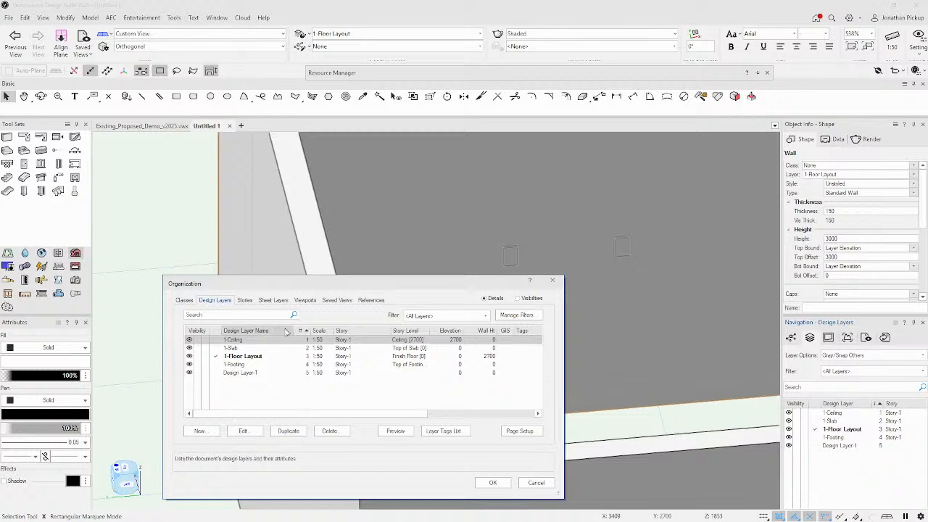
# Start a new story and exclude its Ceiling and Top of Parapet levels.
pyautogui.click(244, 301)
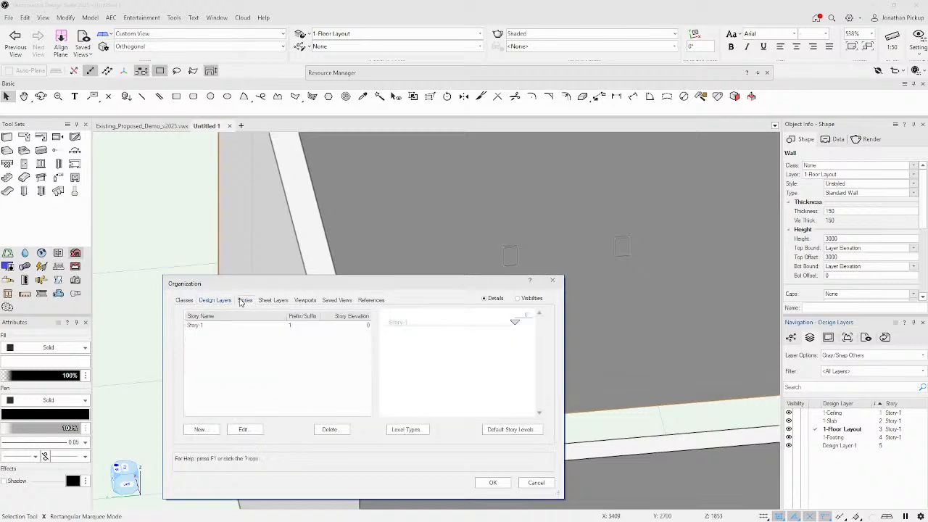
pyautogui.click(198, 430)
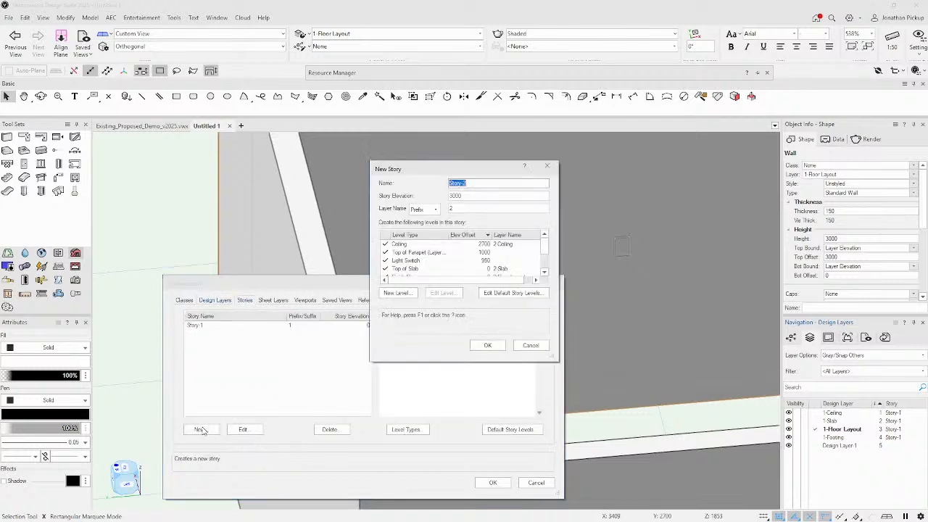
pyautogui.click(385, 244)
pyautogui.click(385, 252)
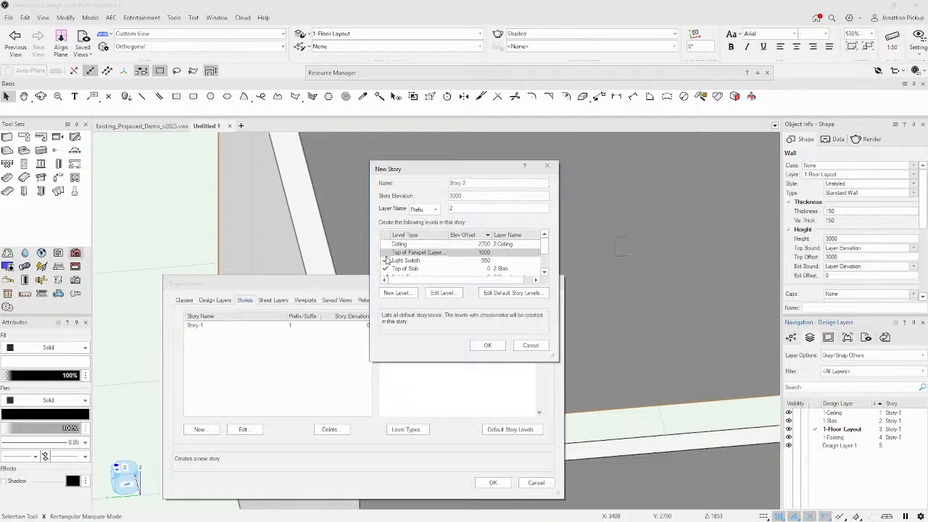
# Also exclude Ledge, Bottom of Slab and Top of Footing, then create Story-2 at elevation 3000.
pyautogui.scroll(-2, 423, 248)
pyautogui.scroll(1, 409, 260)
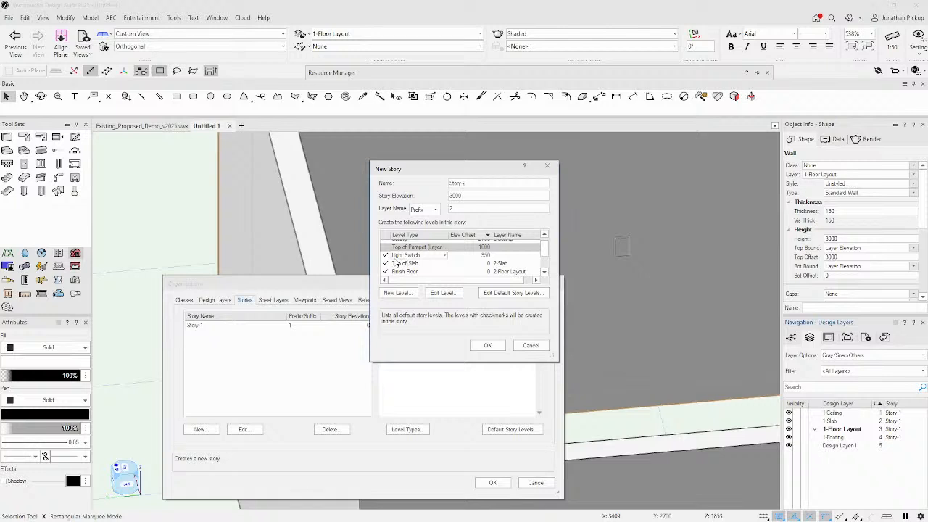
pyautogui.scroll(-1, 381, 269)
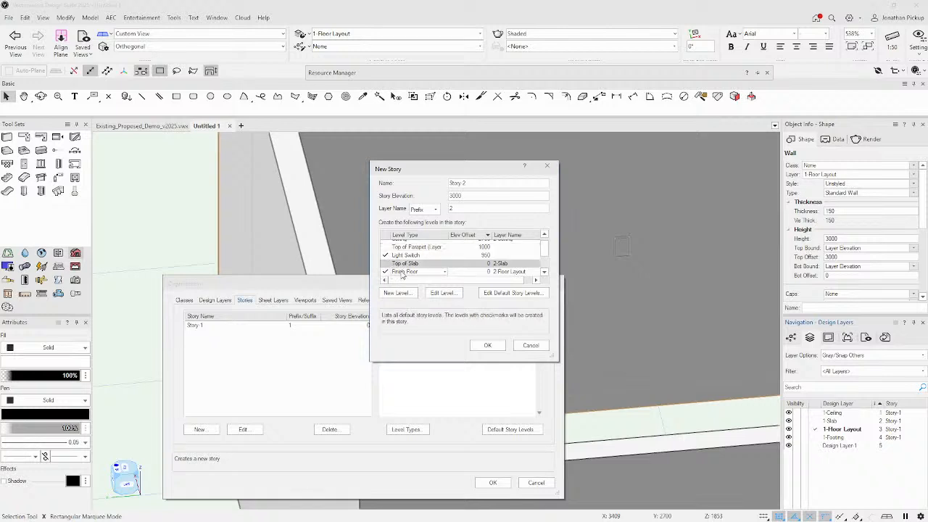
pyautogui.scroll(-2, 405, 274)
pyautogui.click(385, 271)
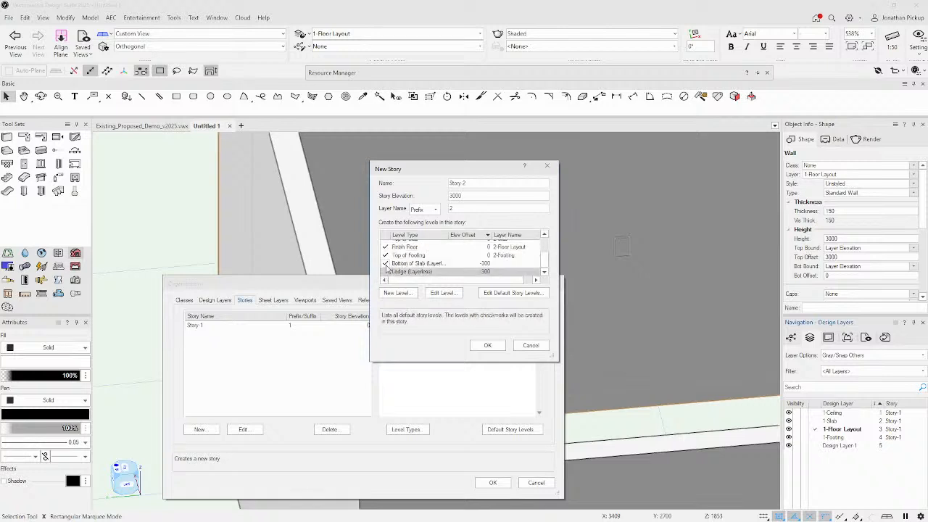
pyautogui.click(385, 263)
pyautogui.moveTo(555, 356); pyautogui.dragTo(642, 464)
pyautogui.click(385, 284)
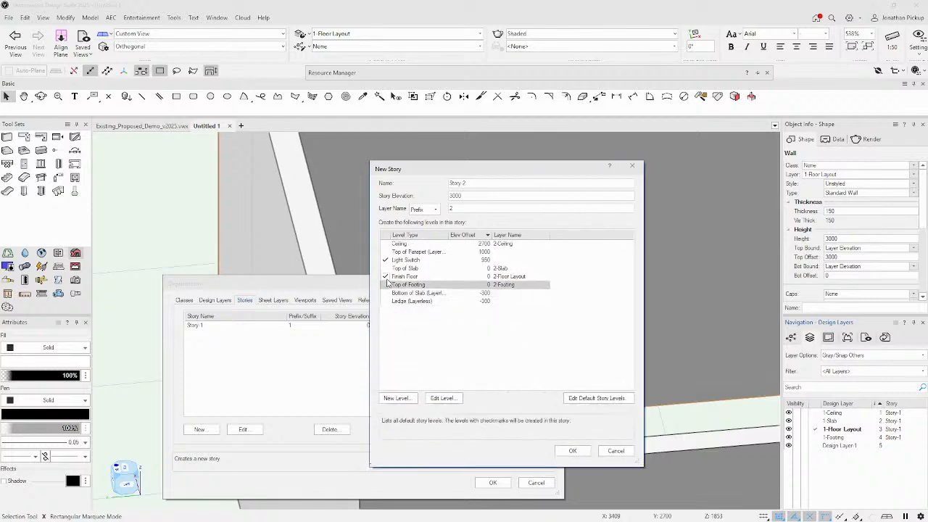
pyautogui.click(571, 451)
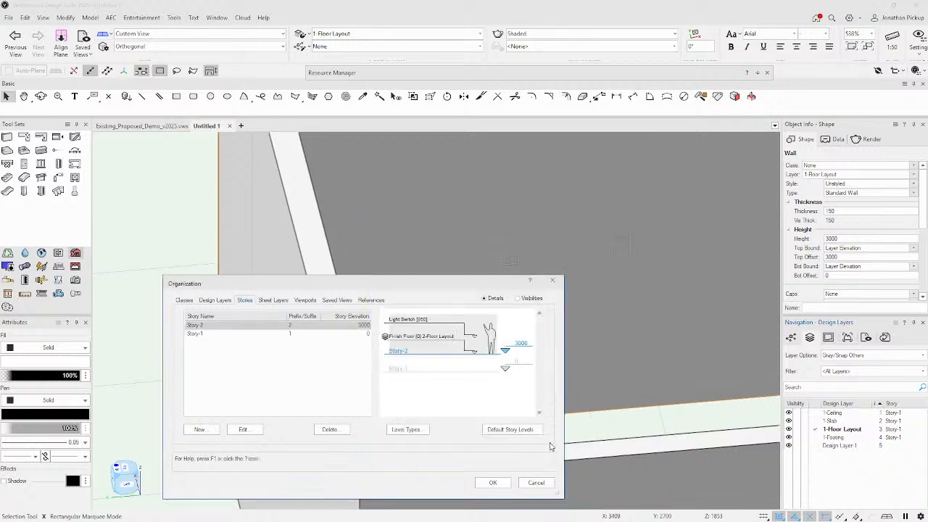
# Review the design layers, then cancel the Organization dialog without keeping the changes.
pyautogui.click(216, 300)
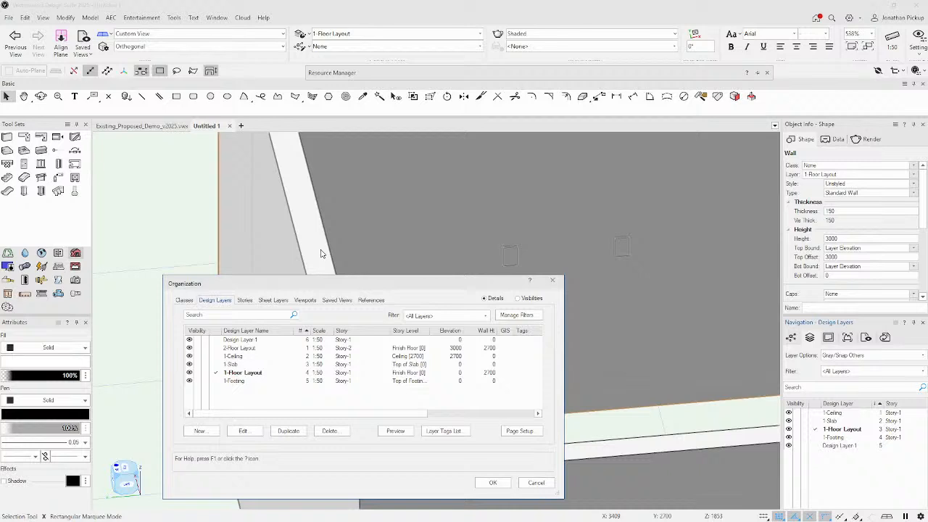
pyautogui.click(533, 483)
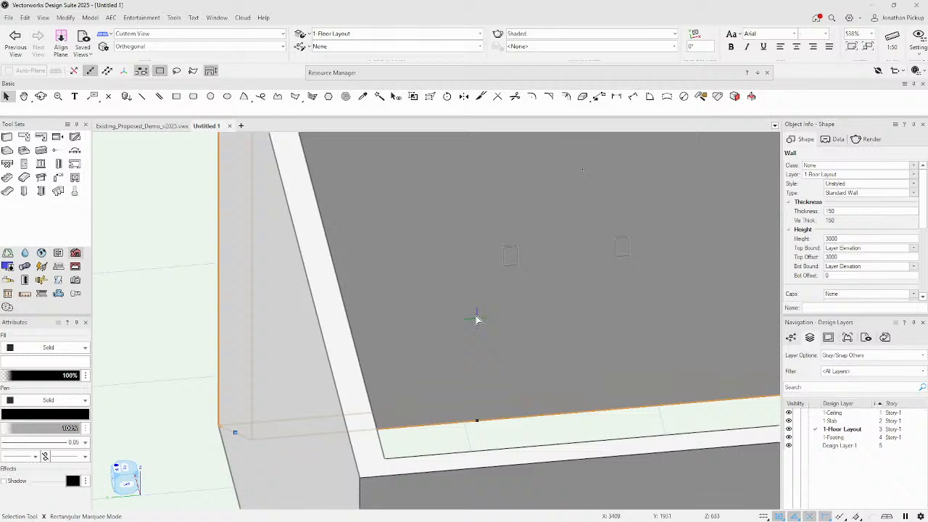
pyautogui.press('u')
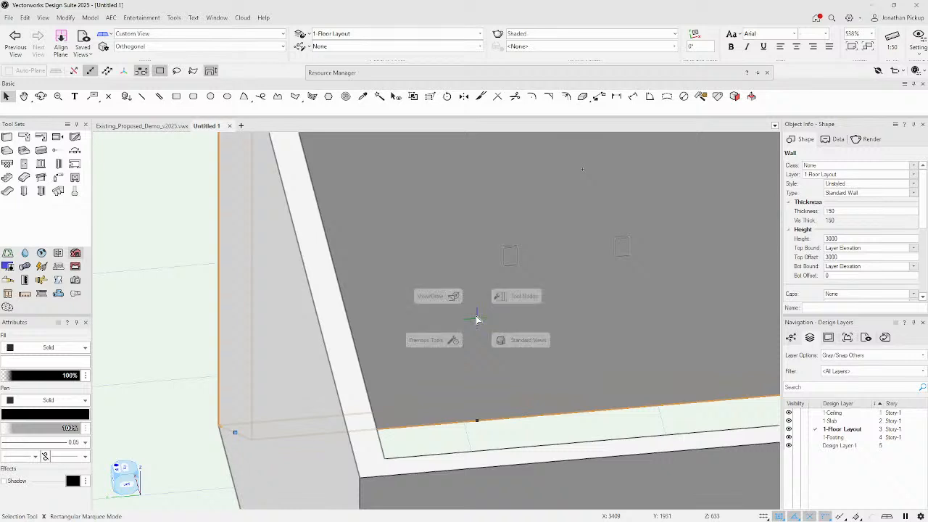